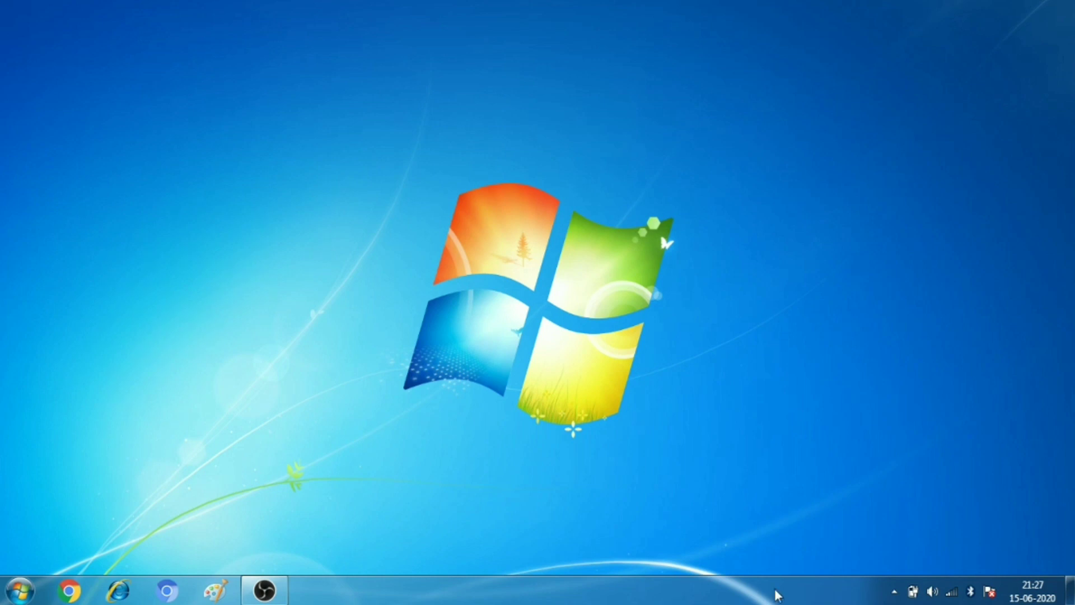
Turn on auto-hide for the taskbar in its properties and apply the change.
right_click(388, 588)
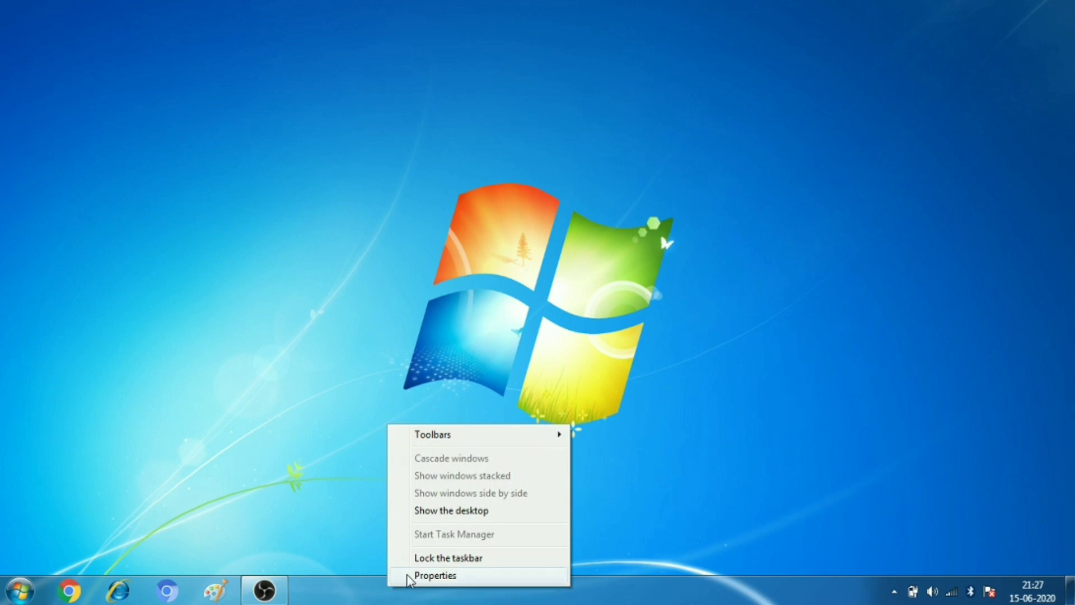
left_click(409, 578)
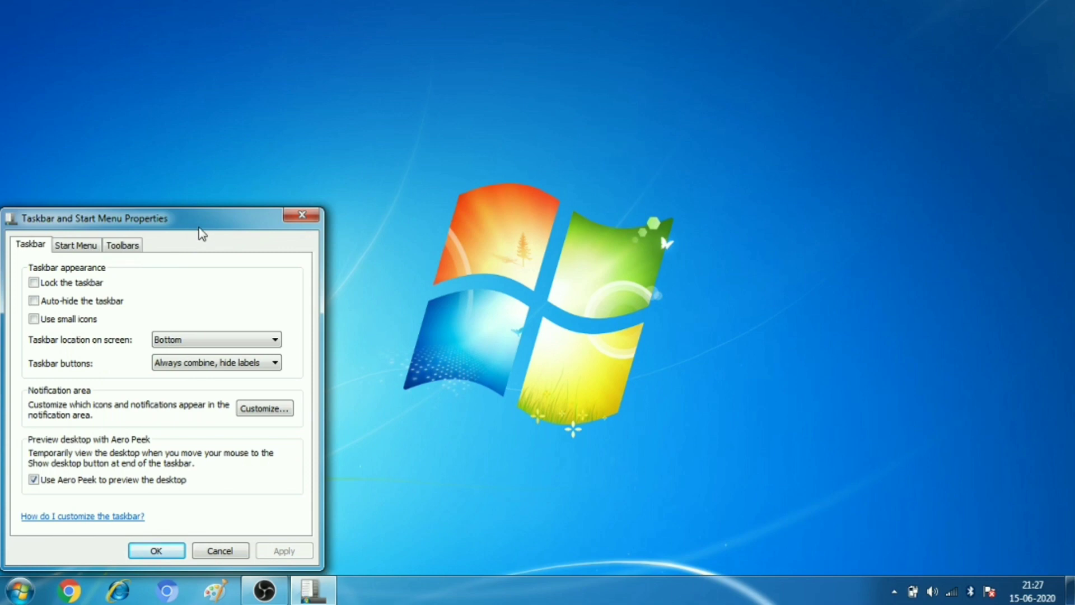
left_click_drag(203, 224, 525, 105)
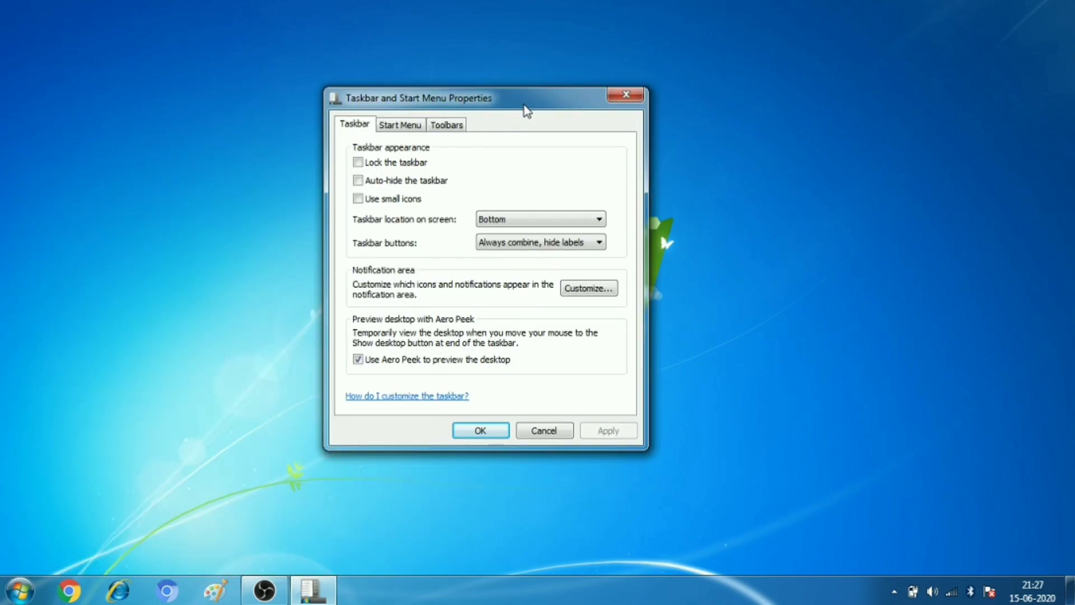
left_click(358, 181)
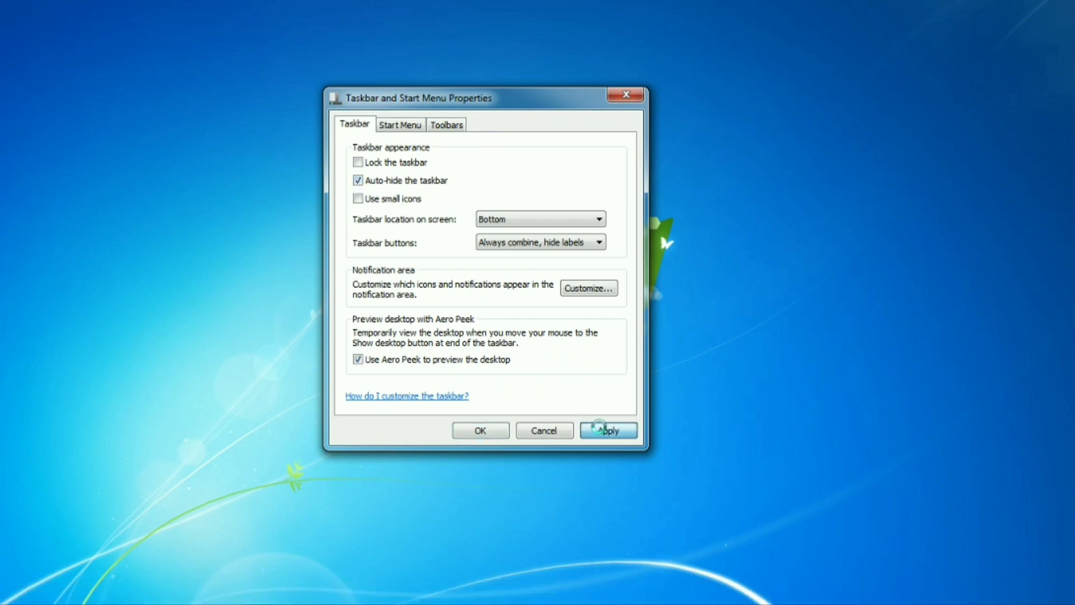
left_click(608, 431)
left_click(490, 431)
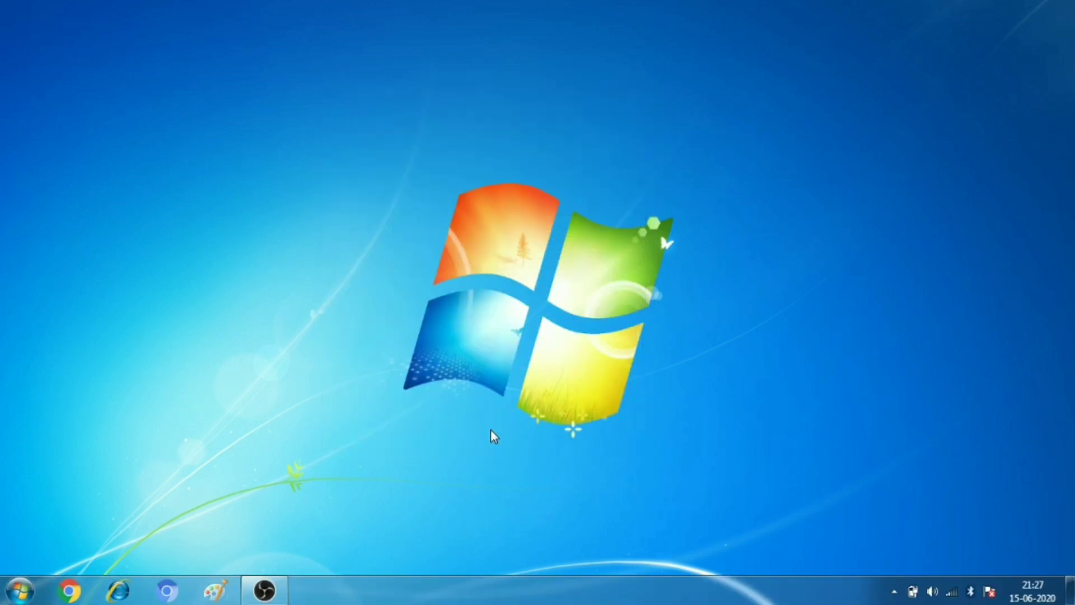
Open Google Chrome from a program search and go to rainmeter.net.
mouse_move(566, 602)
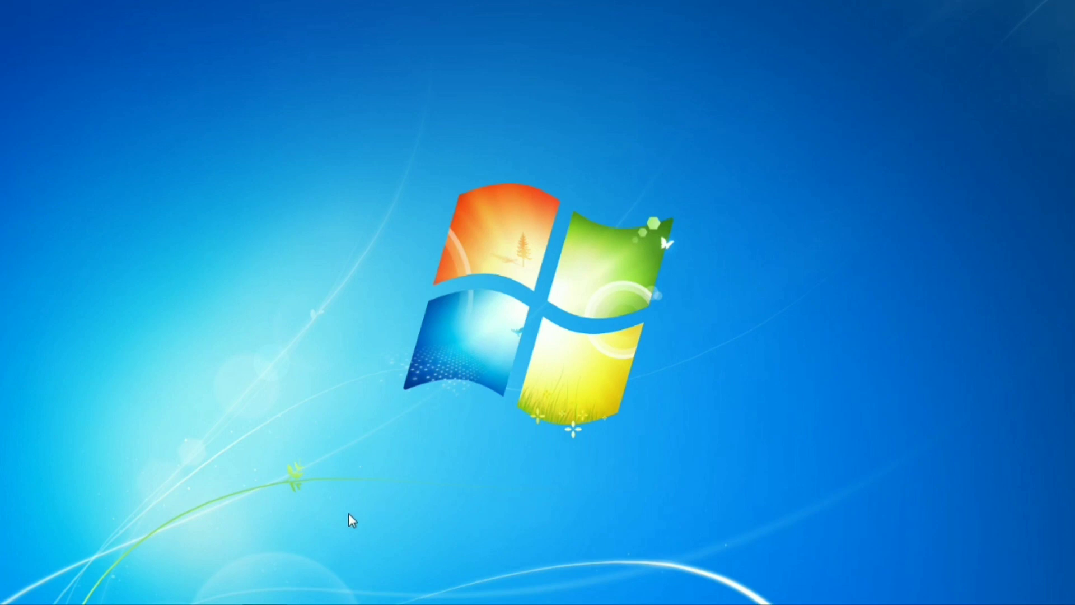
mouse_move(255, 602)
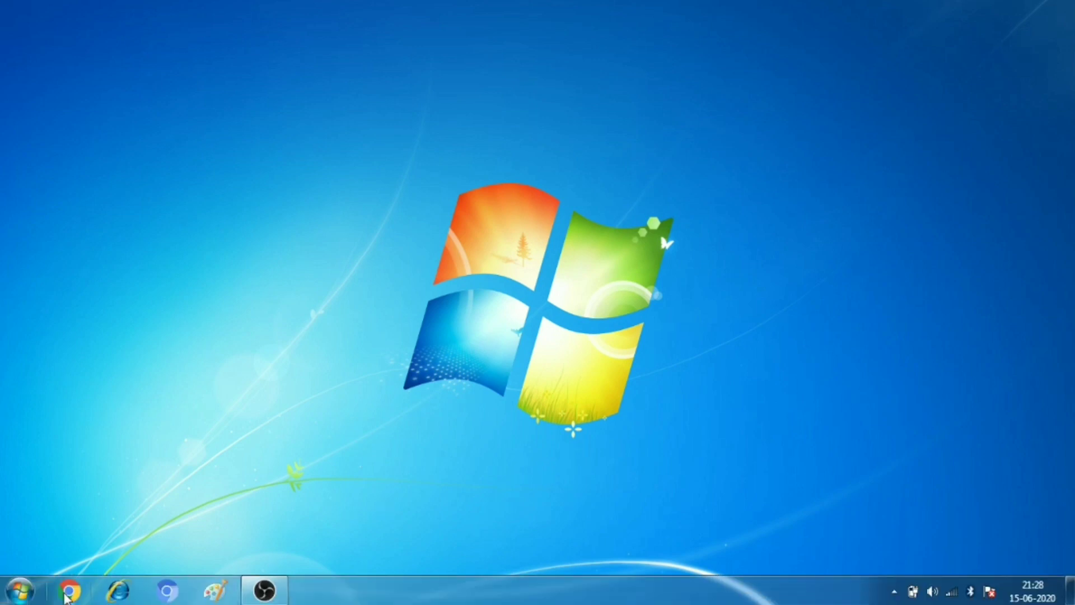
left_click(19, 594)
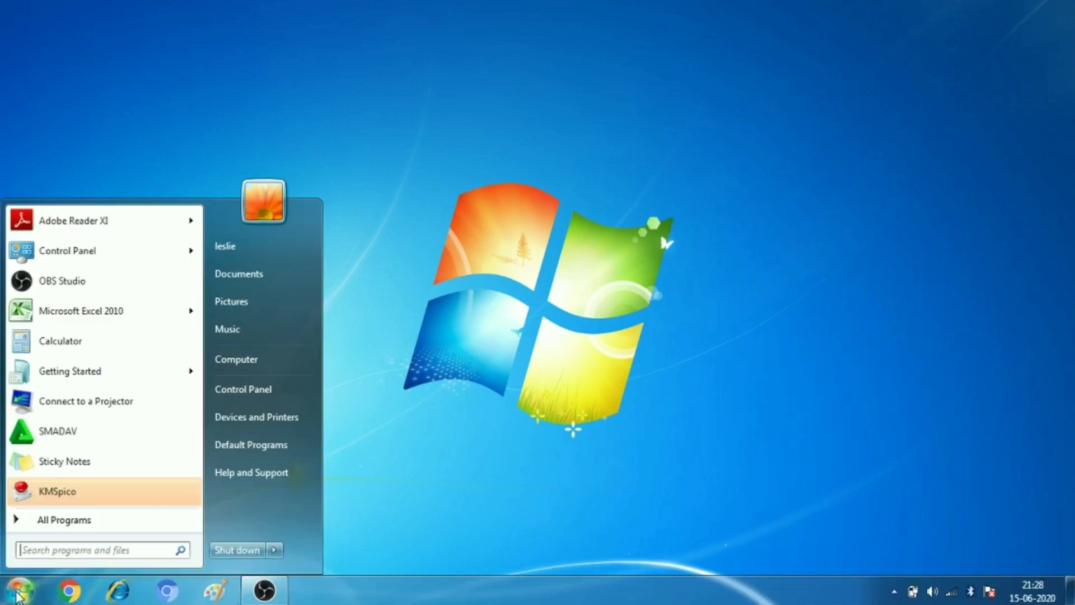
type("googl")
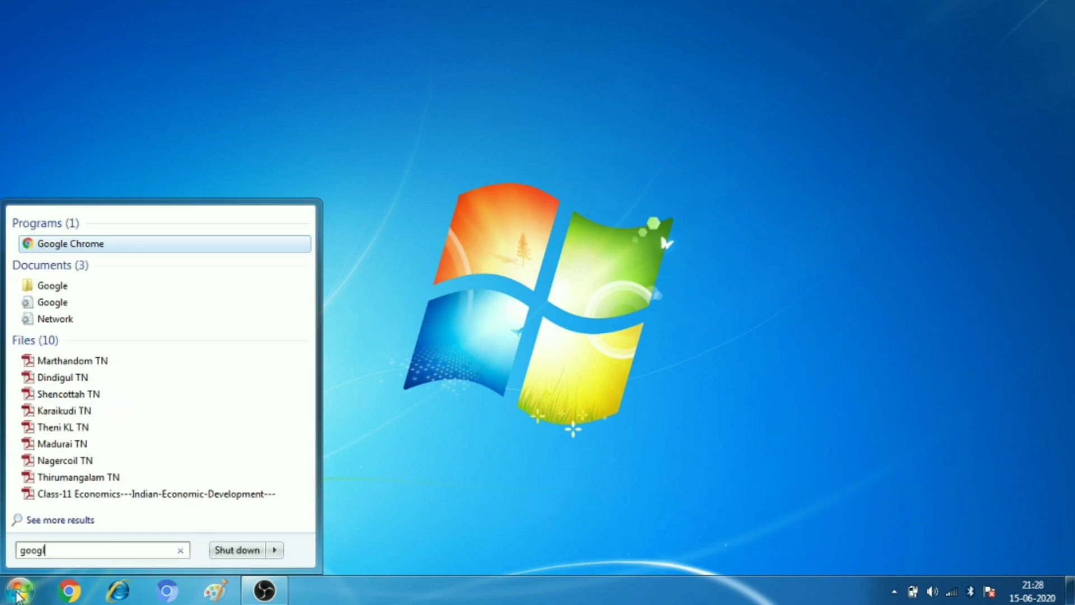
left_click(87, 249)
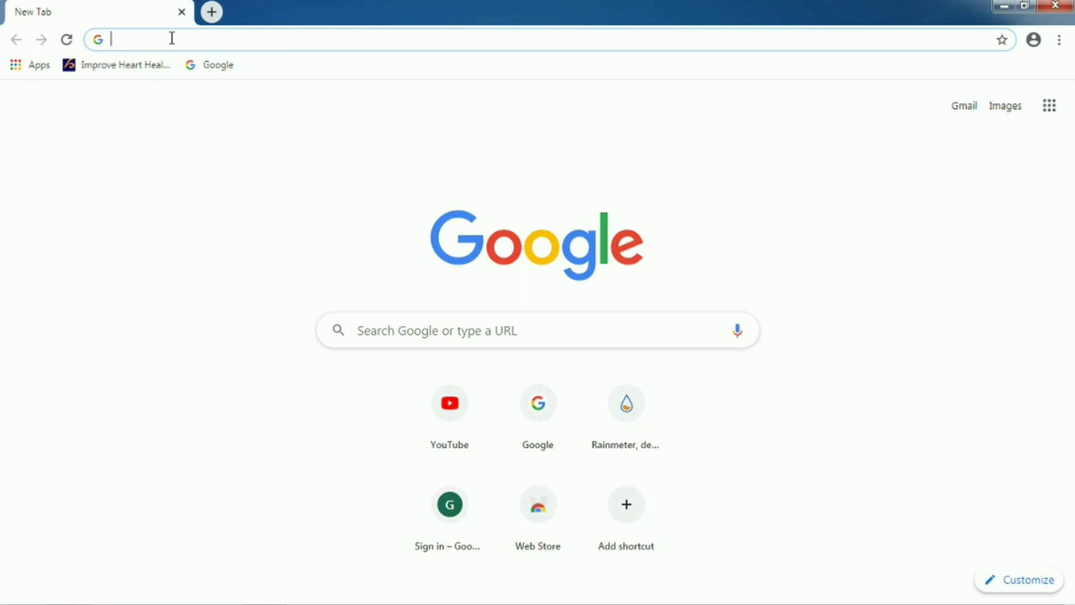
type("rainmete")
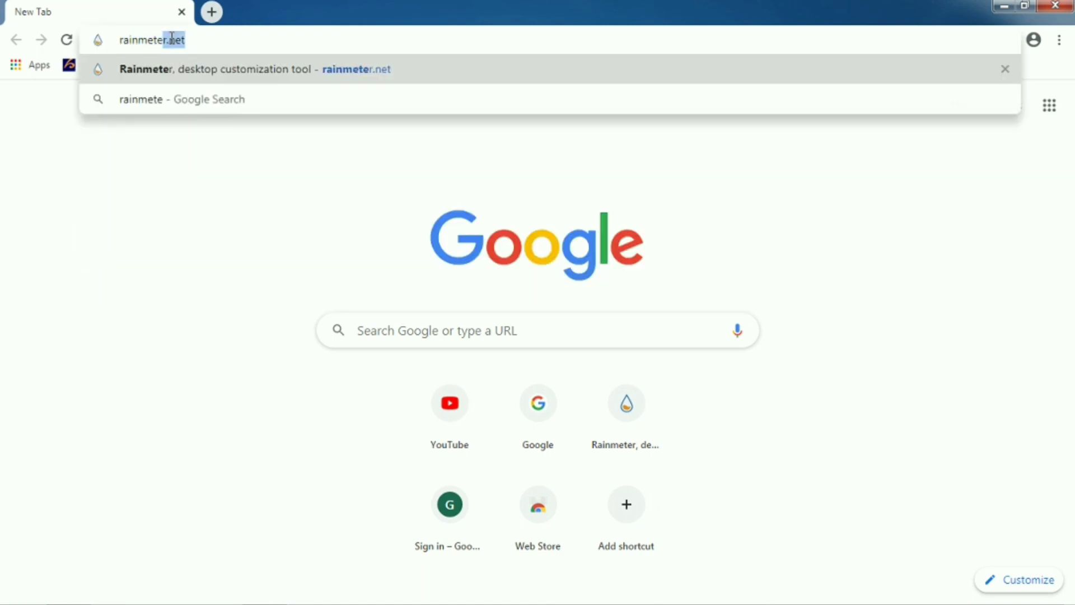
type("r.net")
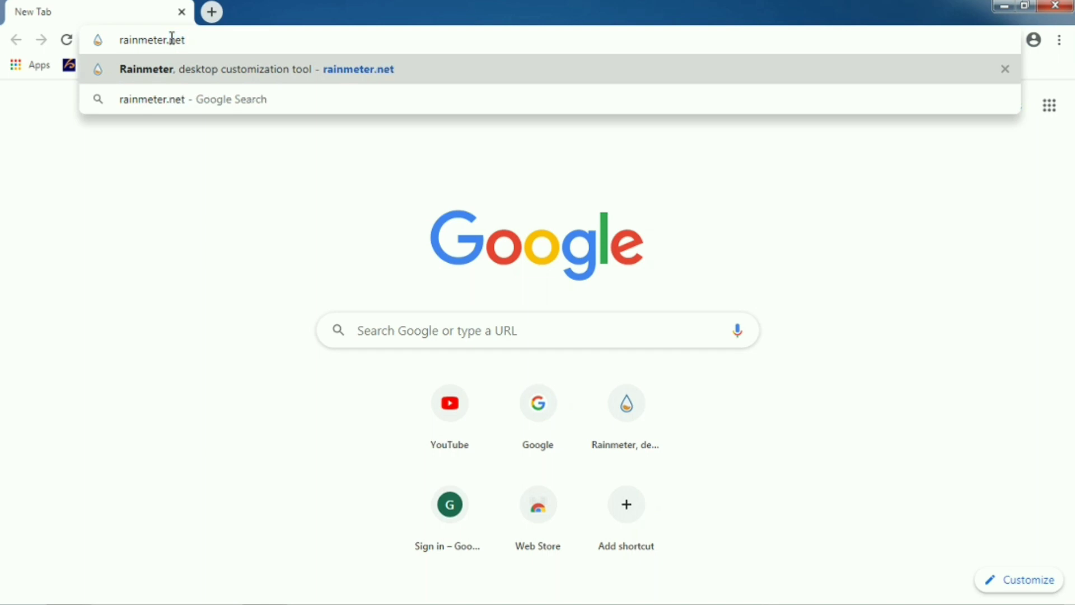
key("Return")
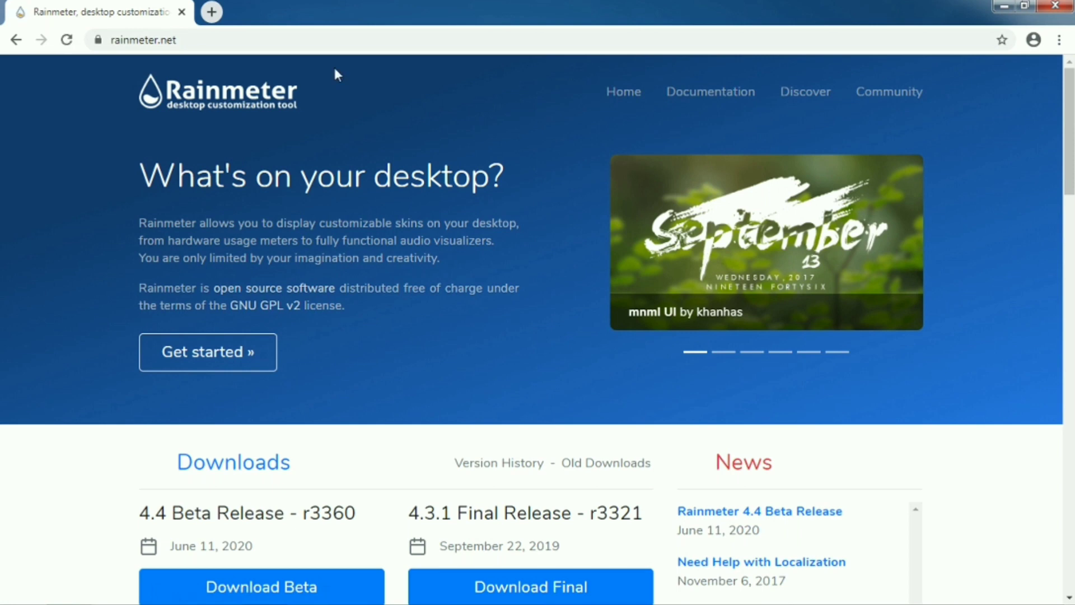
Download the Rainmeter 4.3.1 Final Release and run the downloaded installer, allowing it past the security warning.
scroll(765, 125, "down", 2)
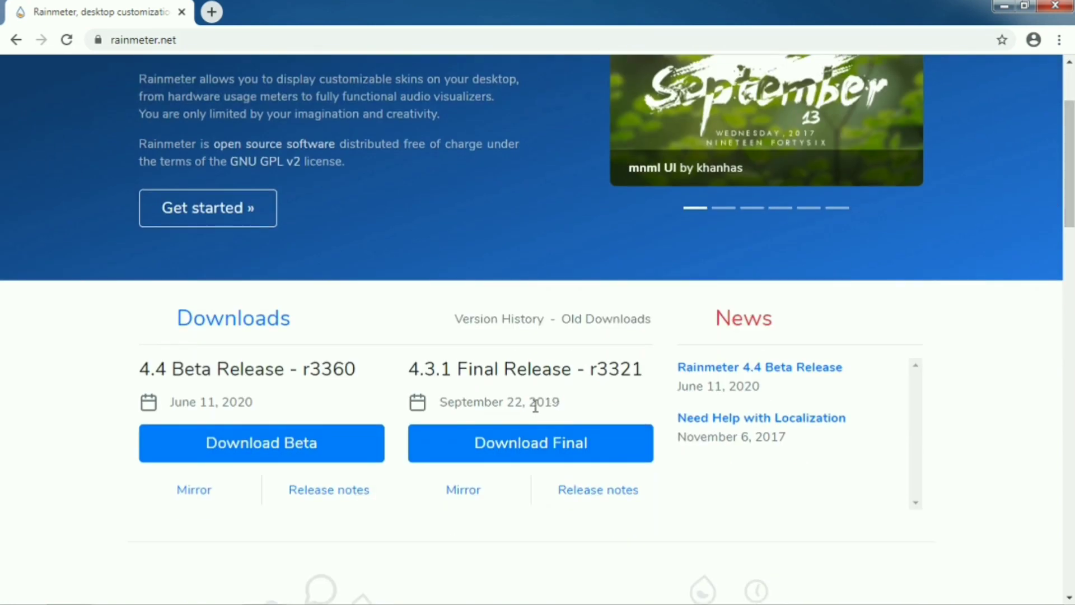
left_click(520, 446)
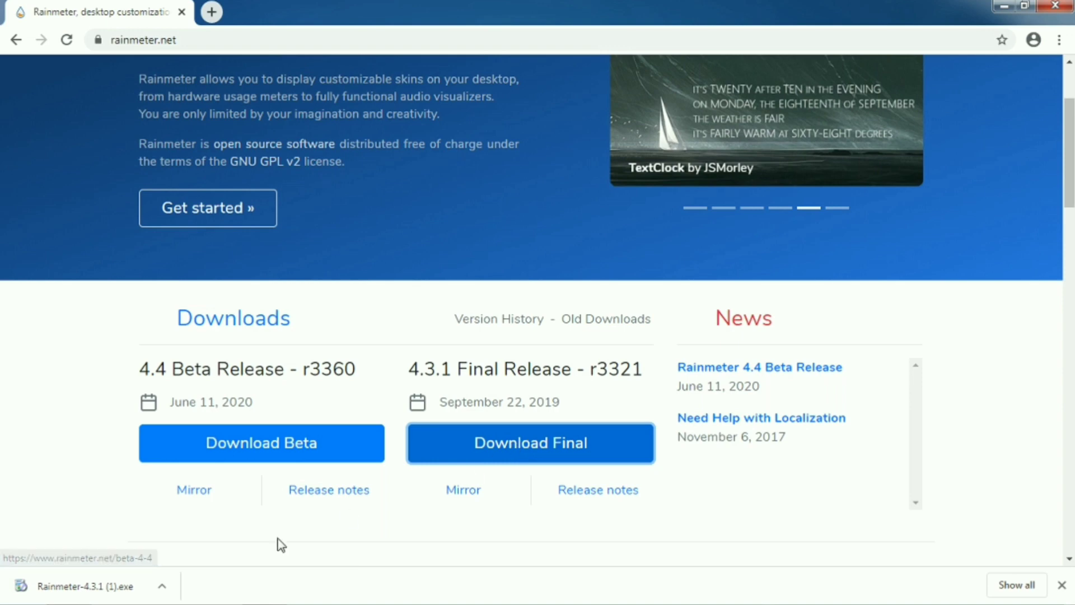
left_click(86, 588)
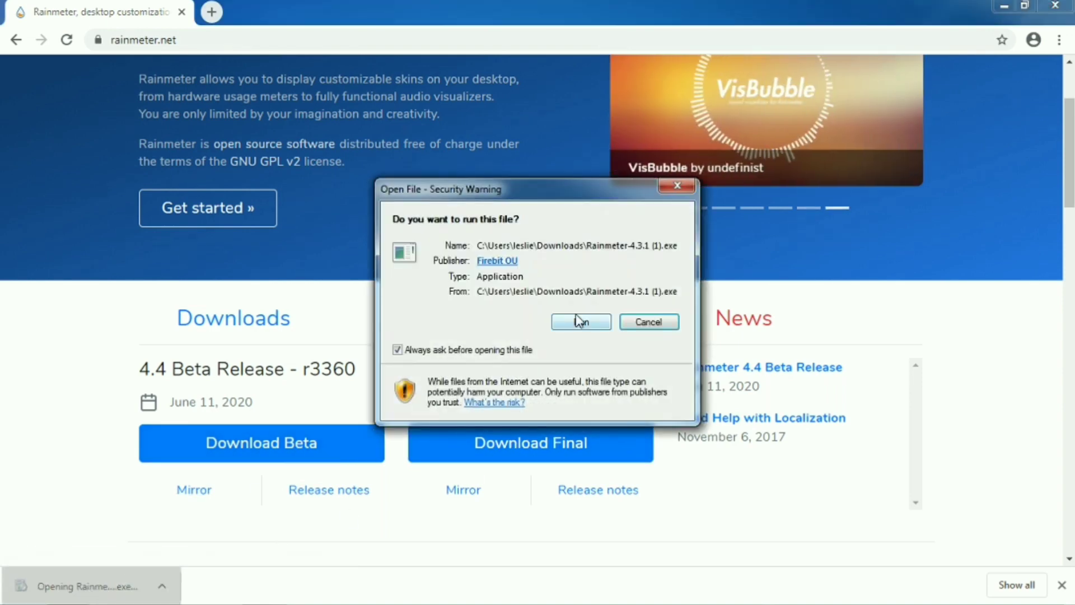
left_click(578, 323)
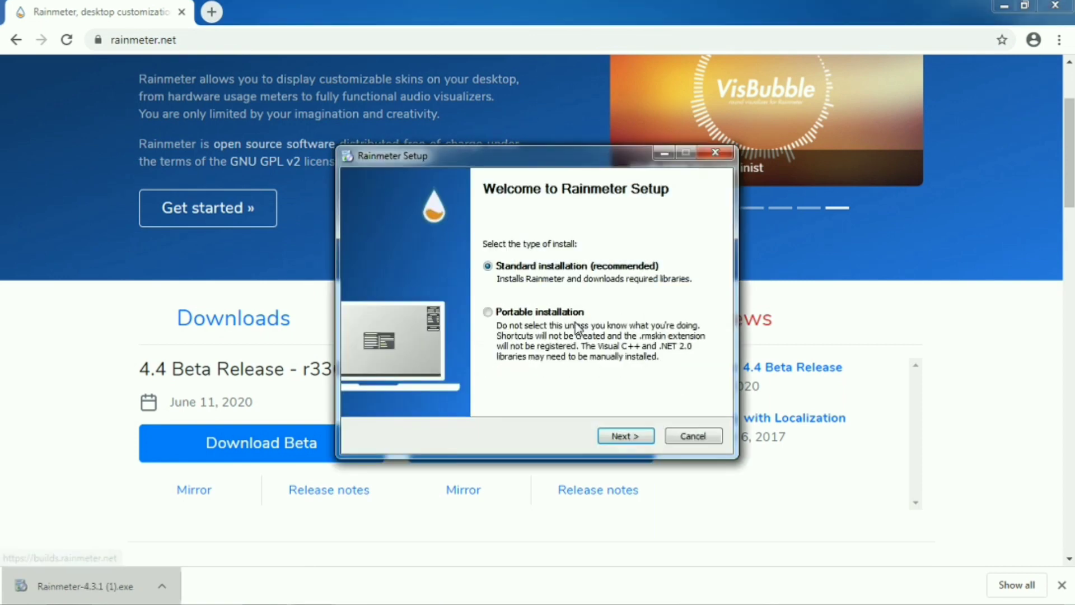
Install Rainmeter as a standard installation with launch on startup enabled, and finish setup with Run Rainmeter selected.
left_click(616, 439)
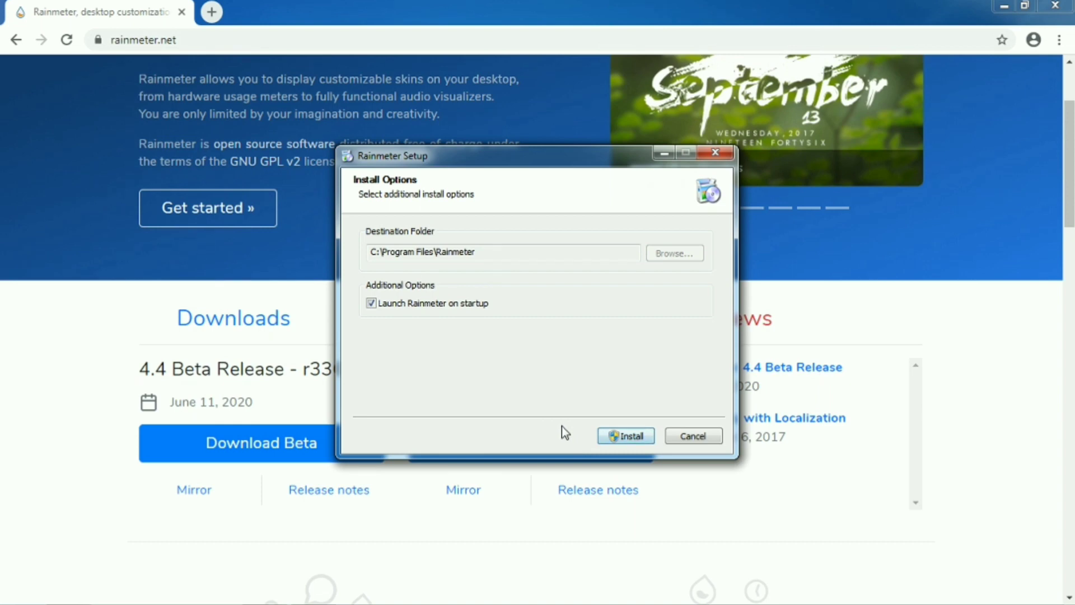
left_click(371, 303)
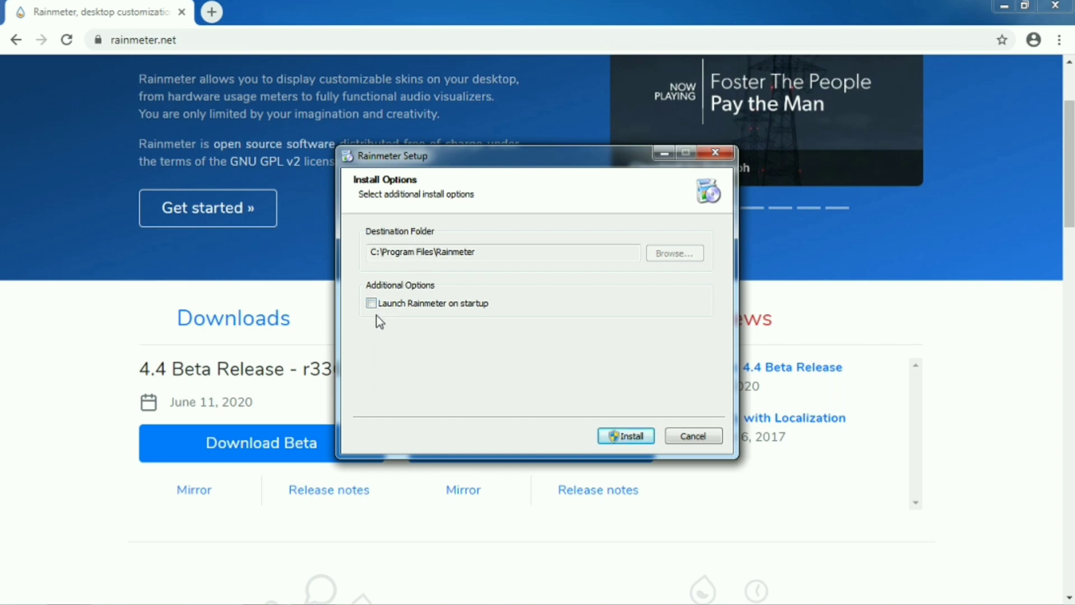
left_click(371, 304)
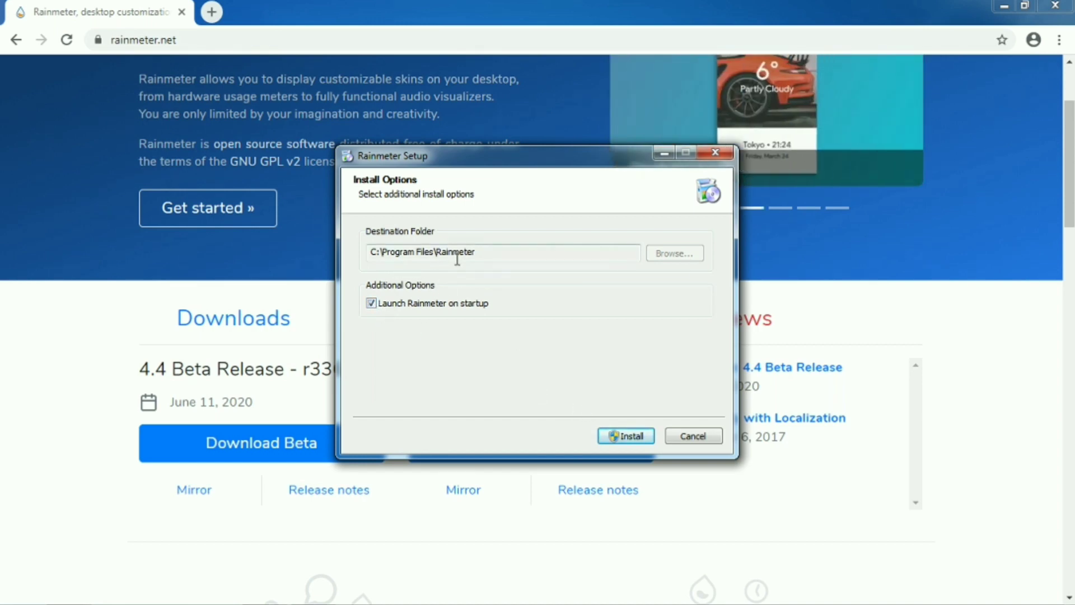
left_click(625, 442)
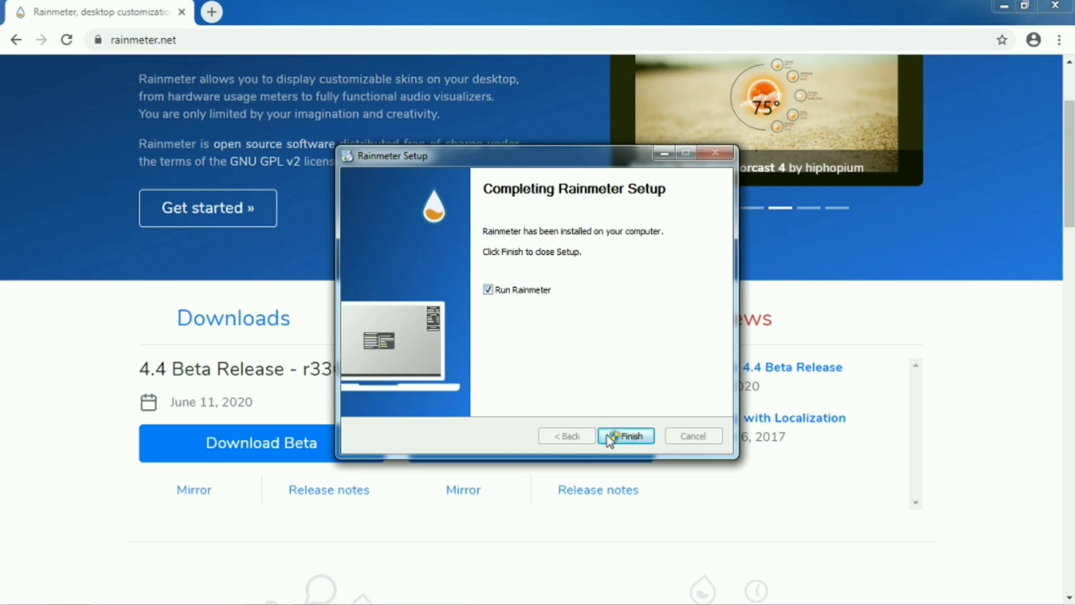
left_click(632, 436)
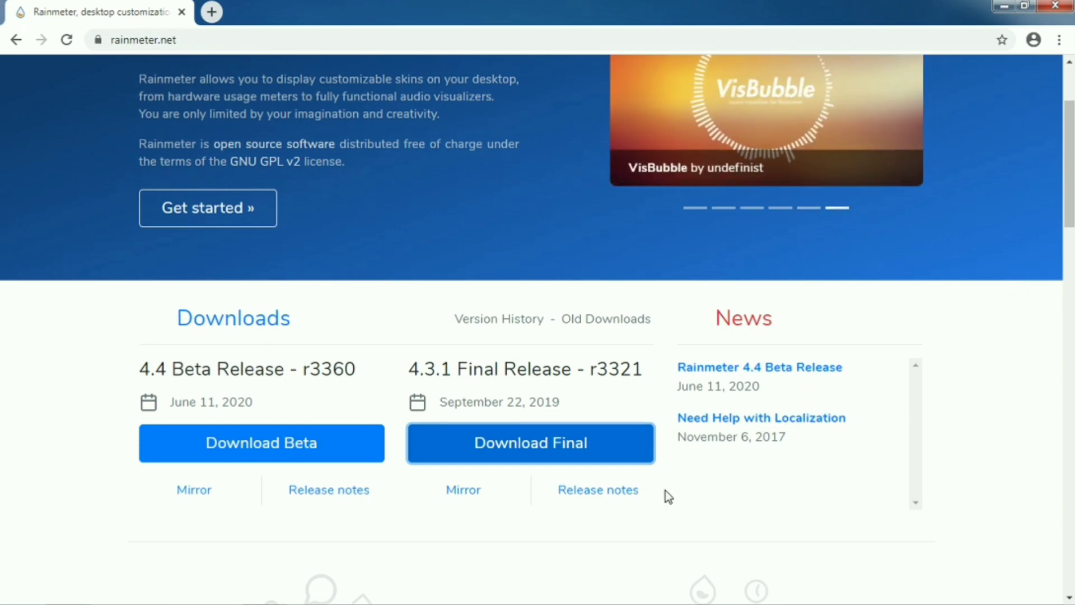
Search the computer's programs and files for "rain" to check for the Rainmeter program.
mouse_move(705, 603)
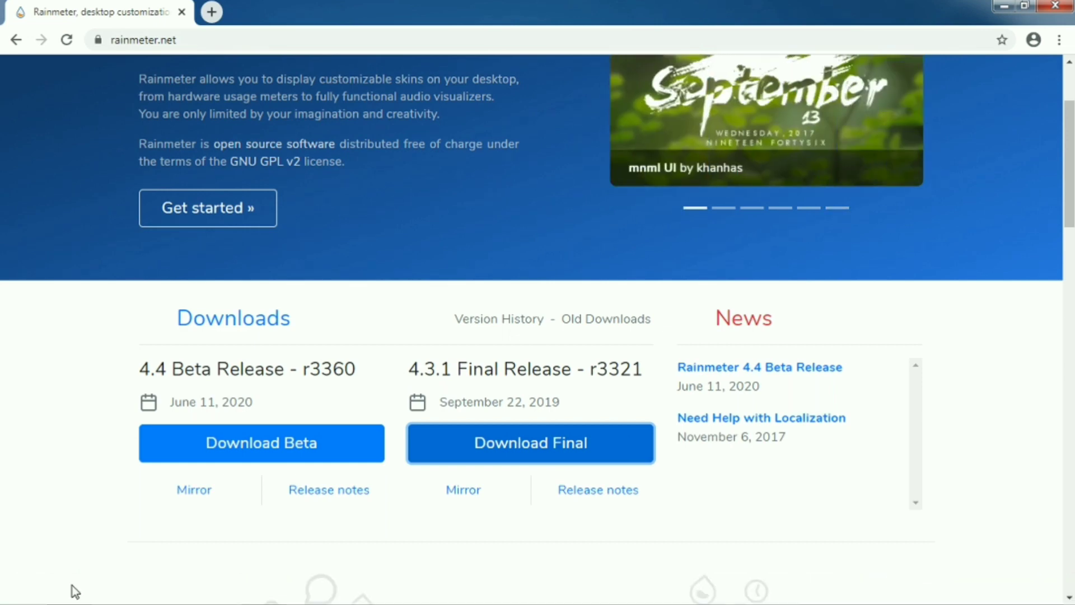
left_click(15, 595)
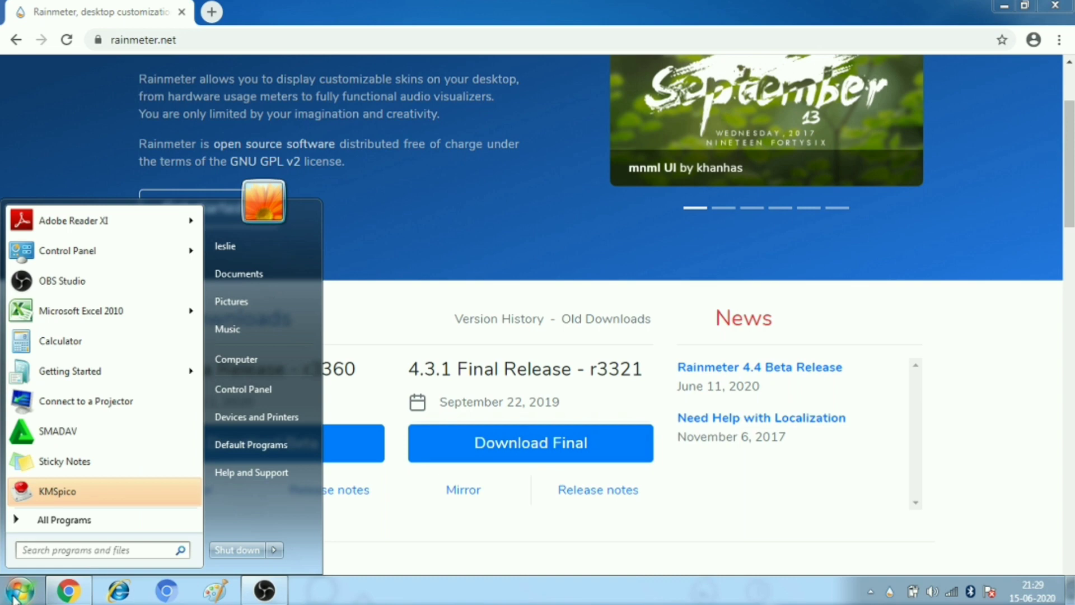
type("rain")
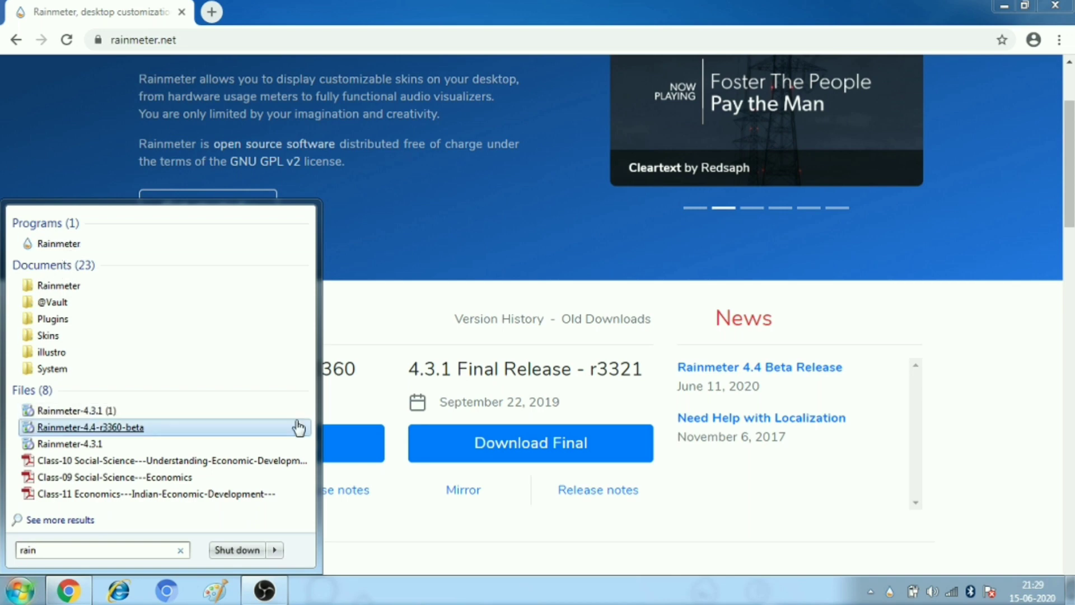
left_click(397, 530)
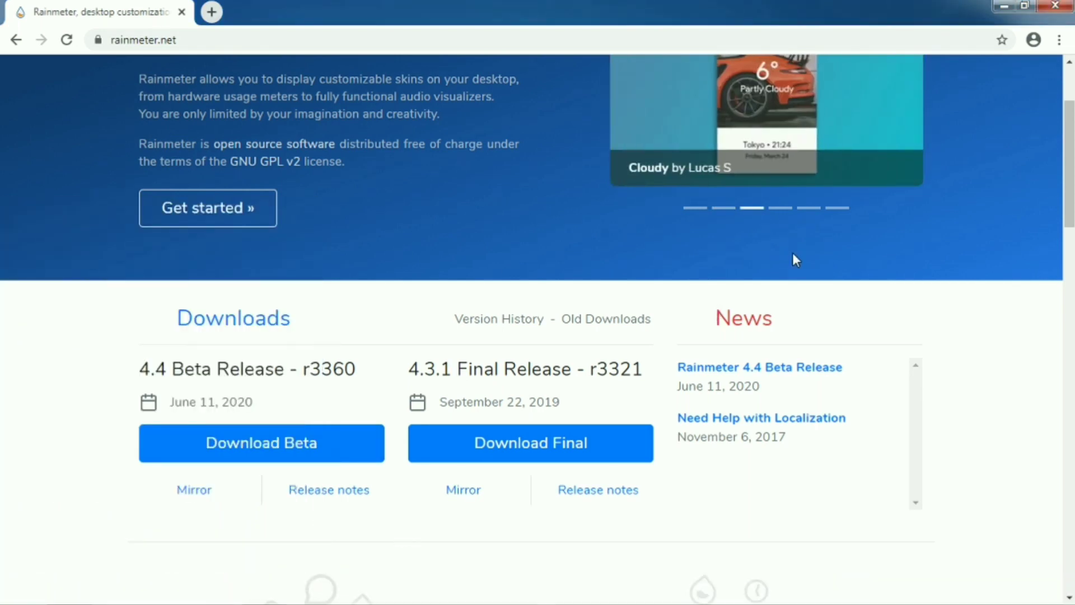
Close the Rainmeter website, reopen Chrome and search Google for "rainmeter desktop theme".
left_click(1055, 8)
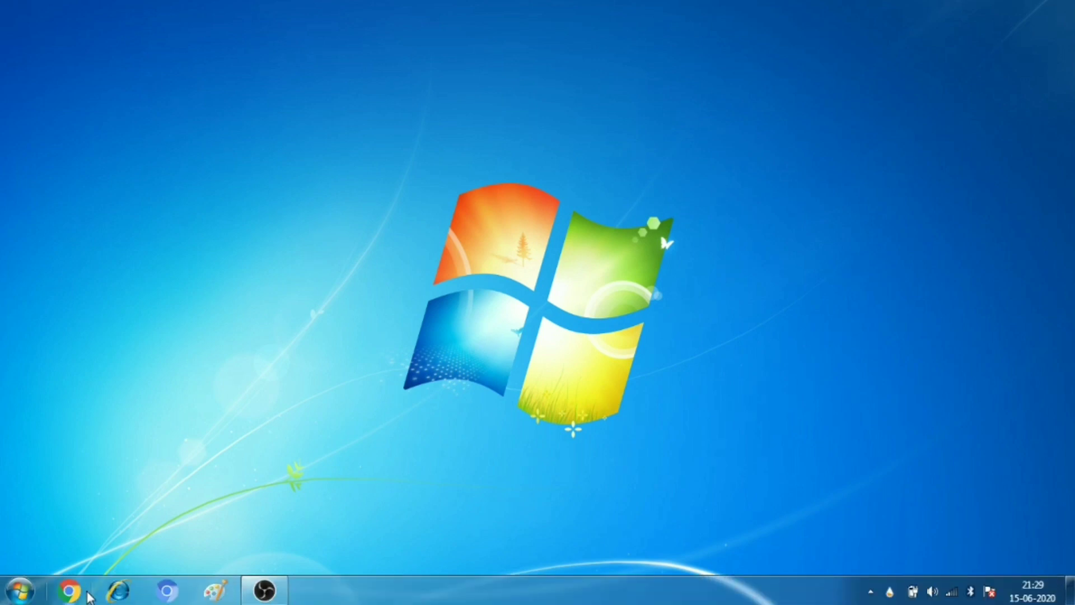
left_click(78, 596)
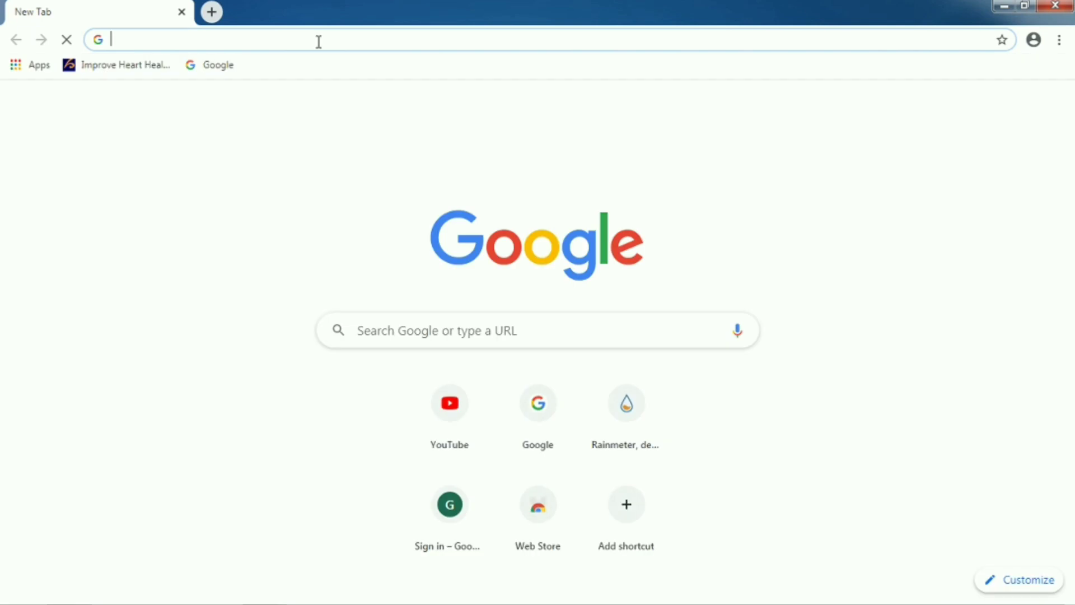
type("rainmet")
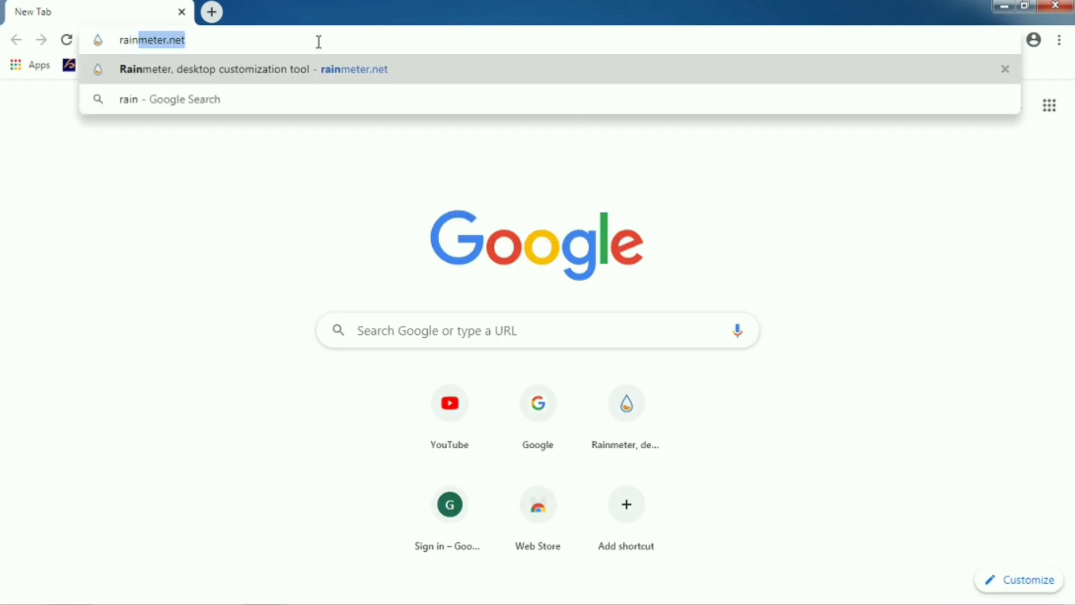
type("er")
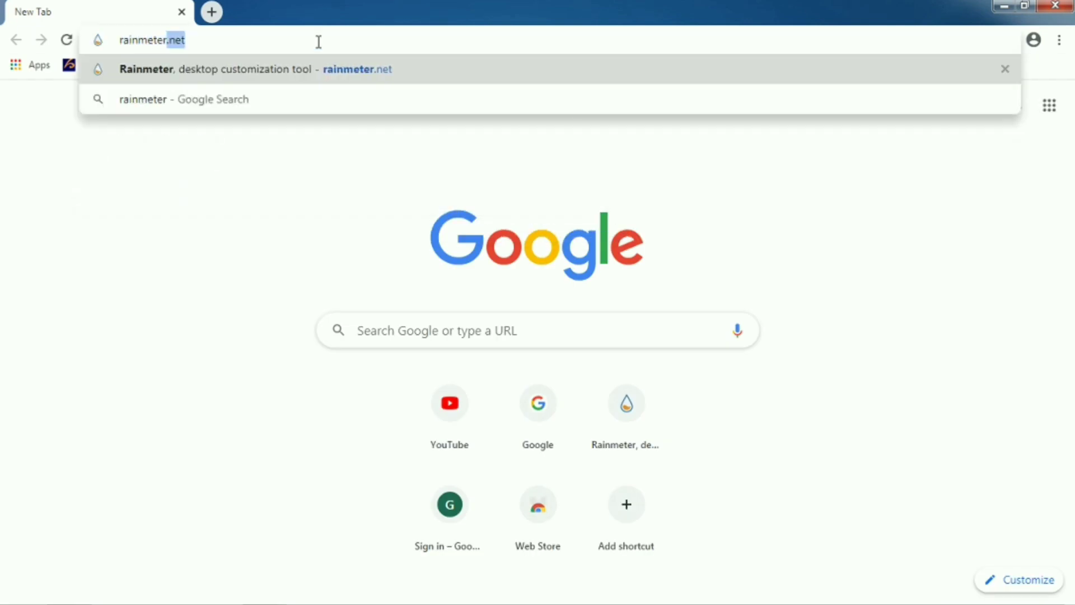
type(" desktop theme")
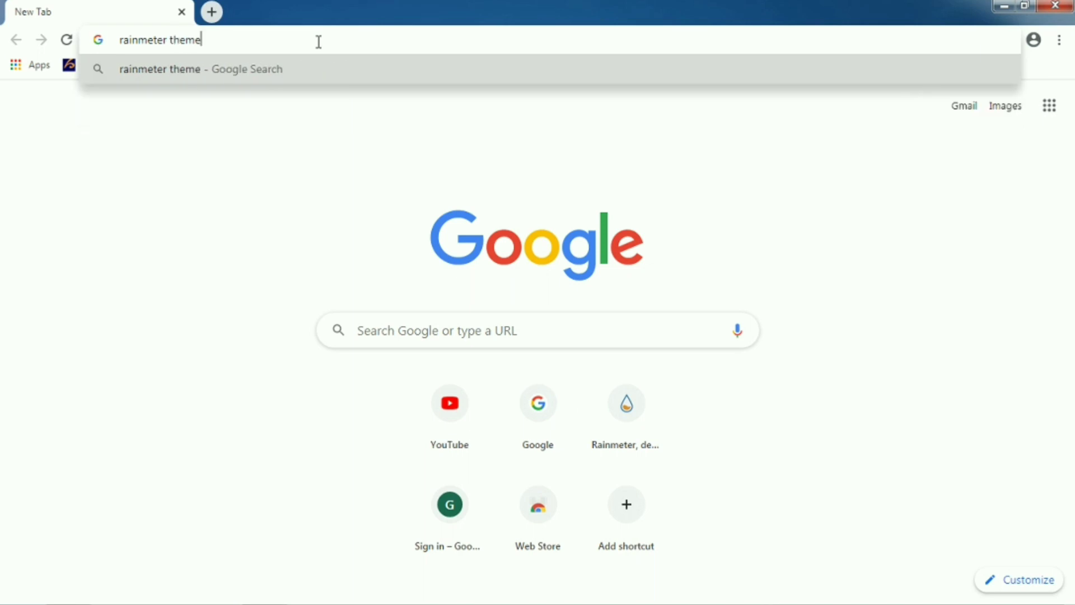
key("Return")
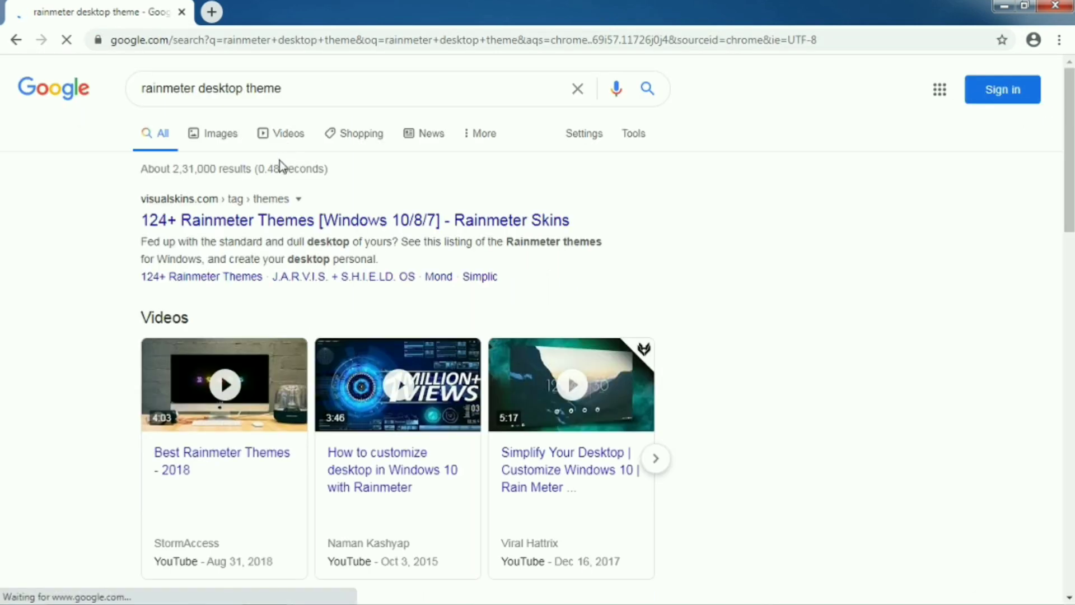
Open the VisualSkins Rainmeter Themes listing from the search results and open the Elementary 1.5 theme page.
left_click(260, 221)
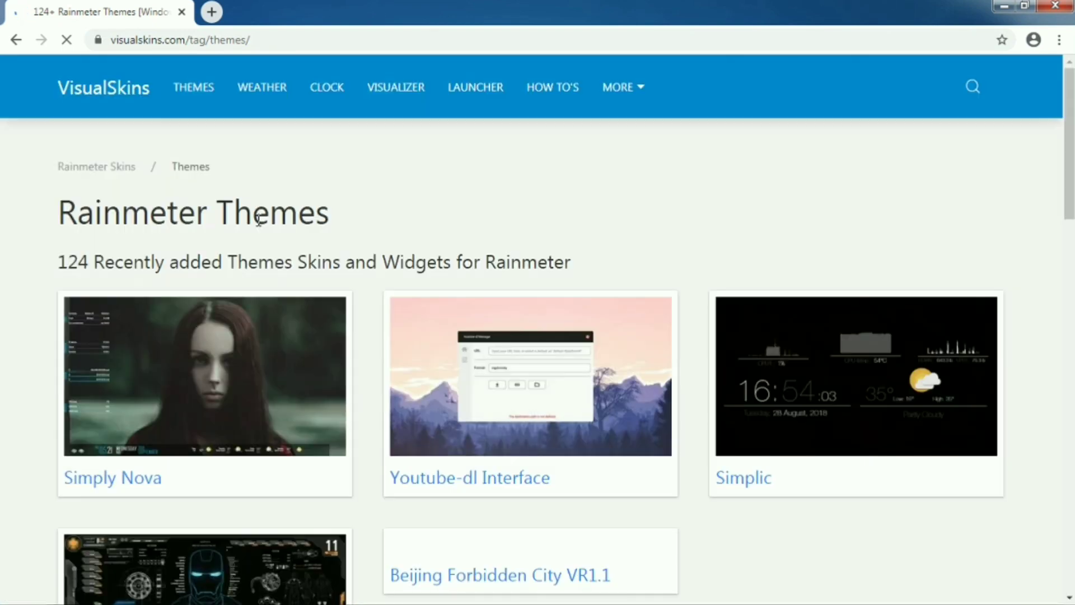
scroll(258, 219, "down", 15)
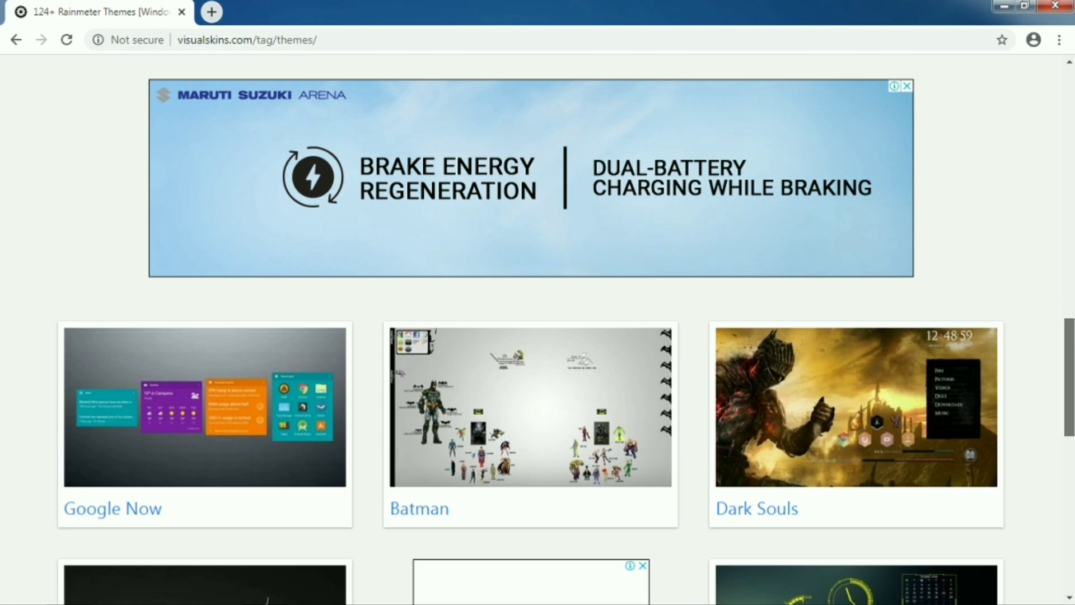
scroll(202, 399, "down", 4)
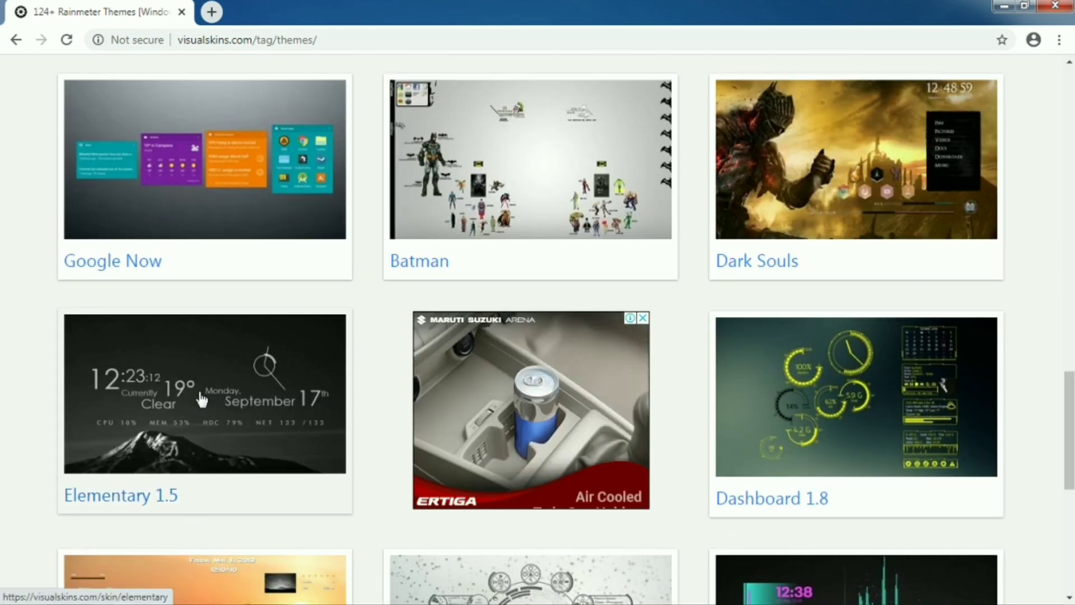
left_click(202, 399)
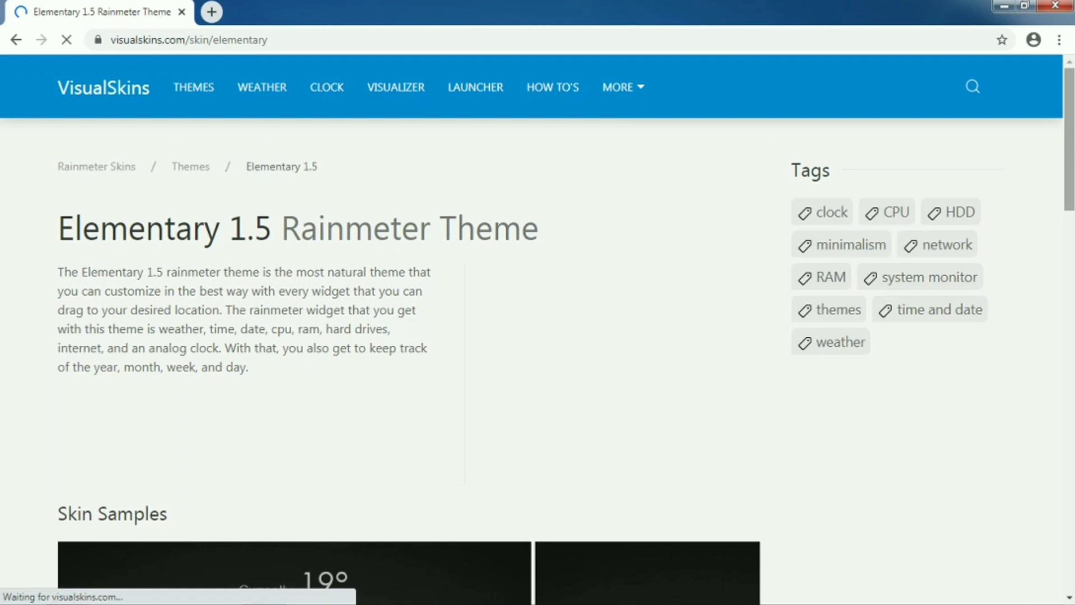
Download elementary-1-5.rmskin and install its Elementary skin and layout with the Rainmeter Skin Installer.
scroll(538, 329, "down", 10)
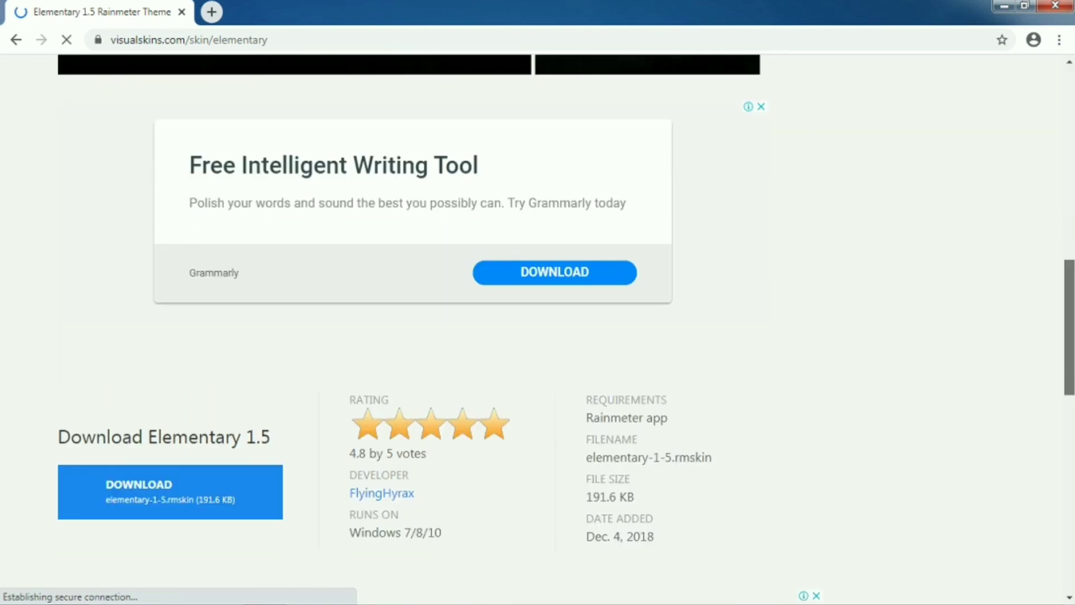
left_click(195, 501)
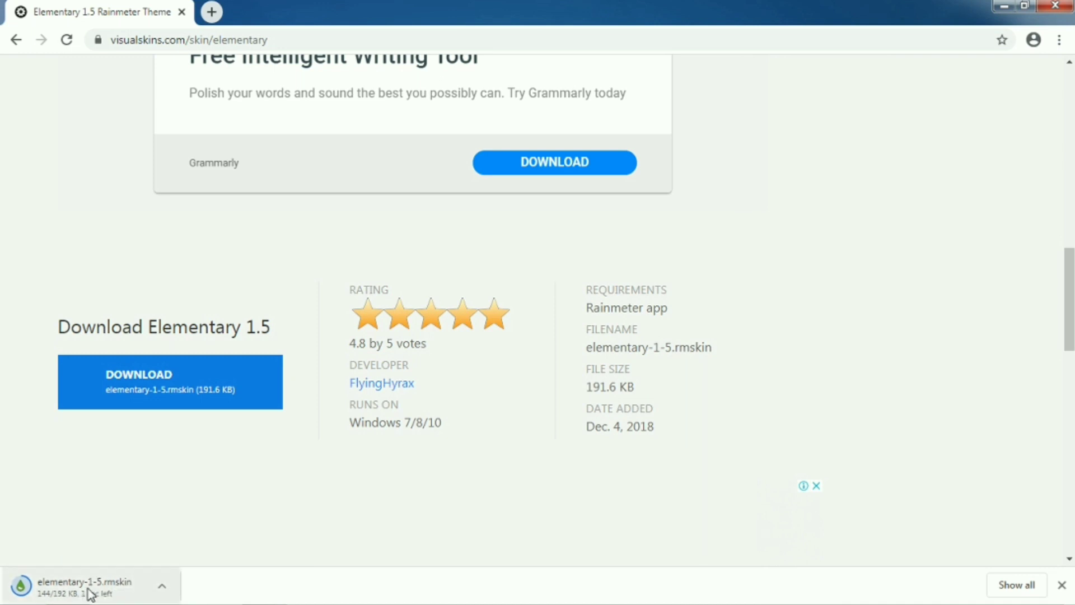
left_click(90, 592)
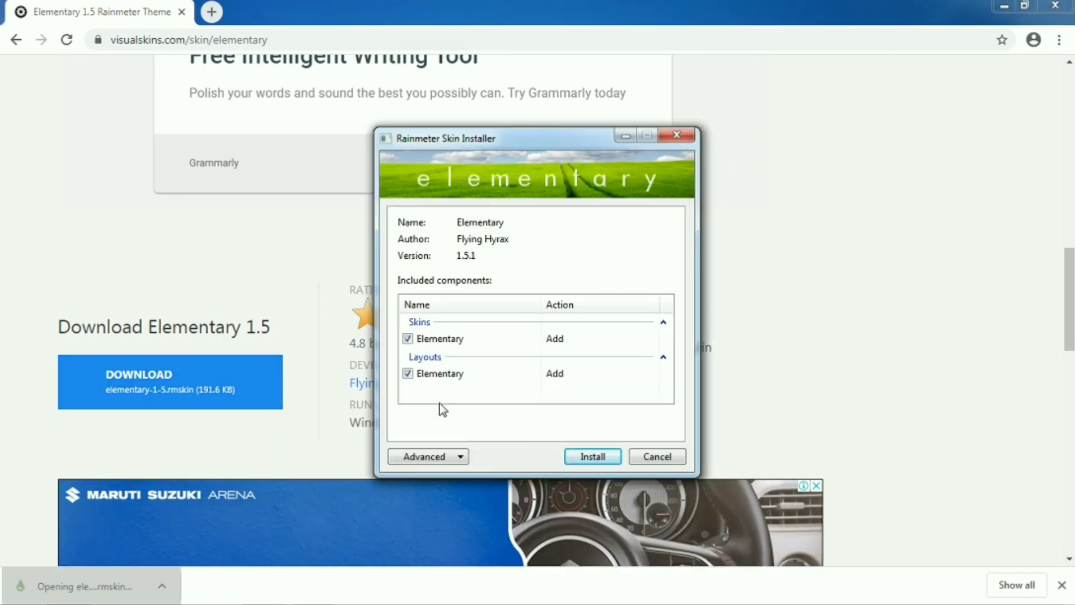
left_click(588, 457)
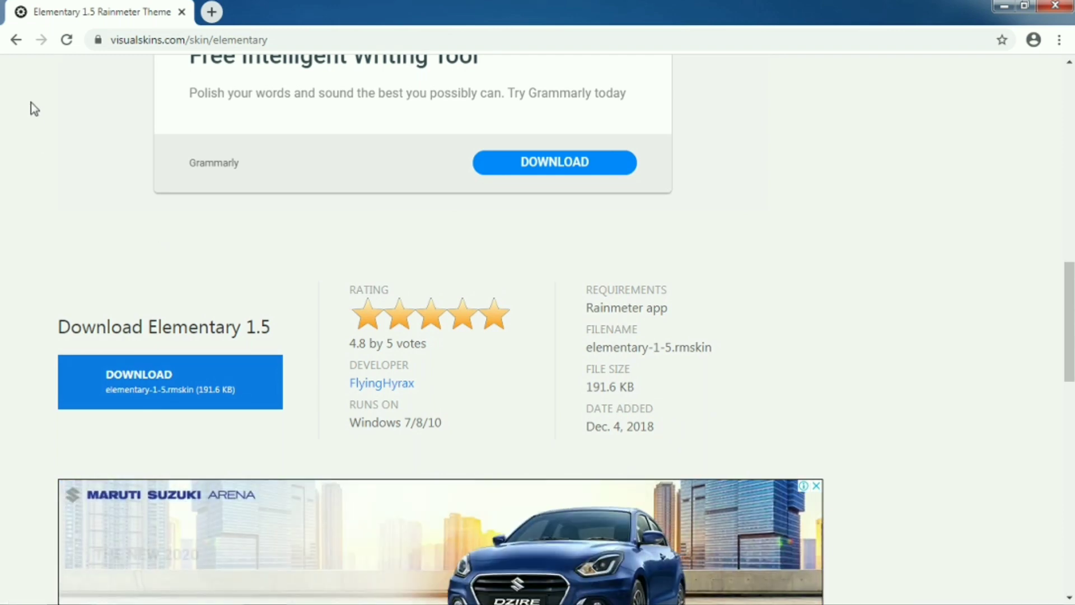
Return to the Rainmeter themes listing and open the MonSoon II theme from its third page.
left_click(16, 40)
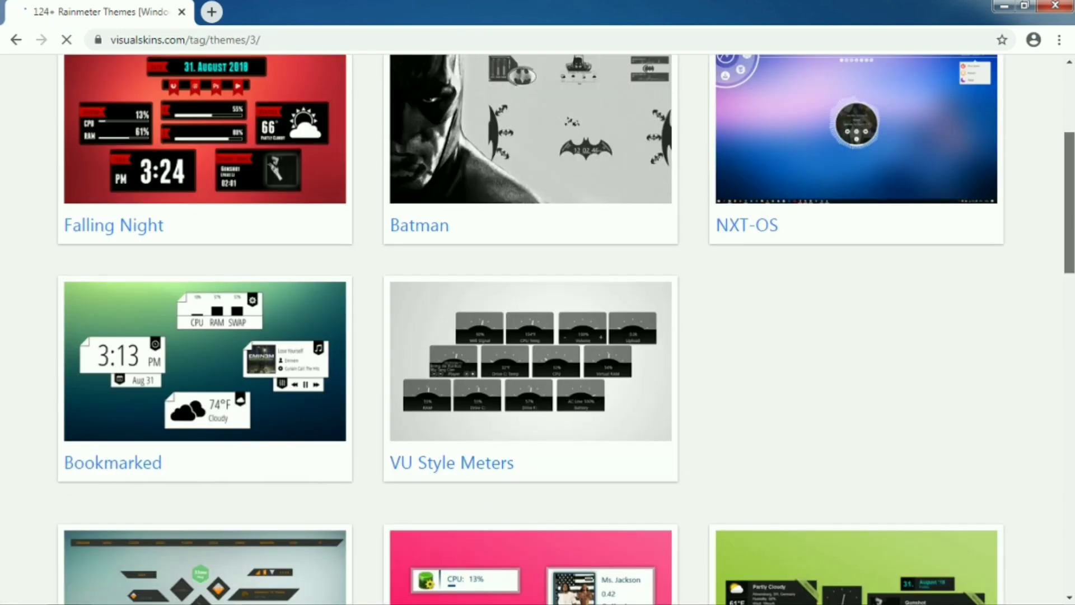
scroll(537, 302, "down", 8)
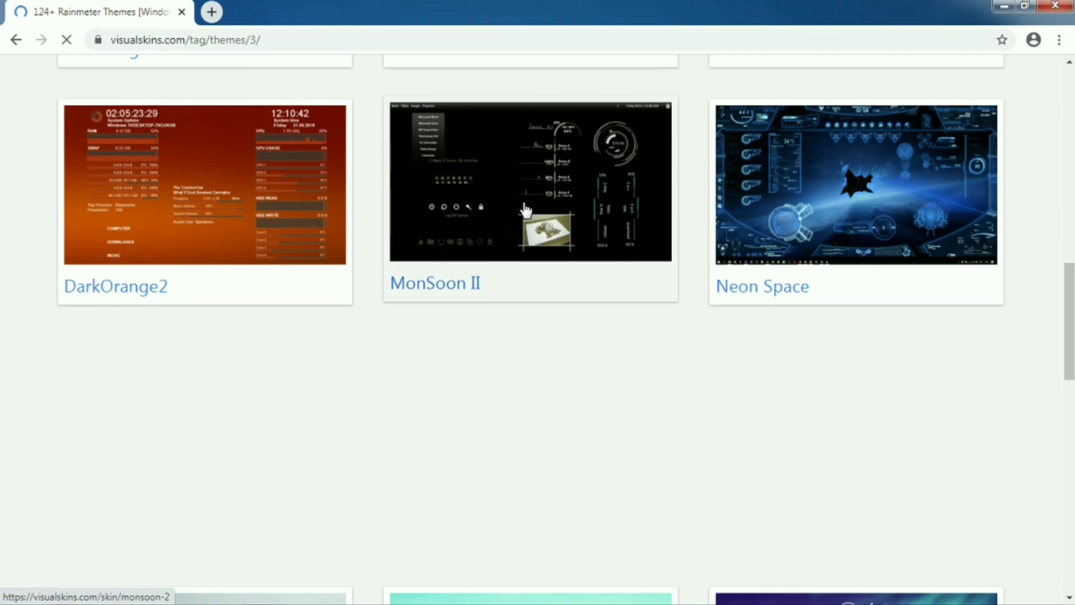
left_click(525, 210)
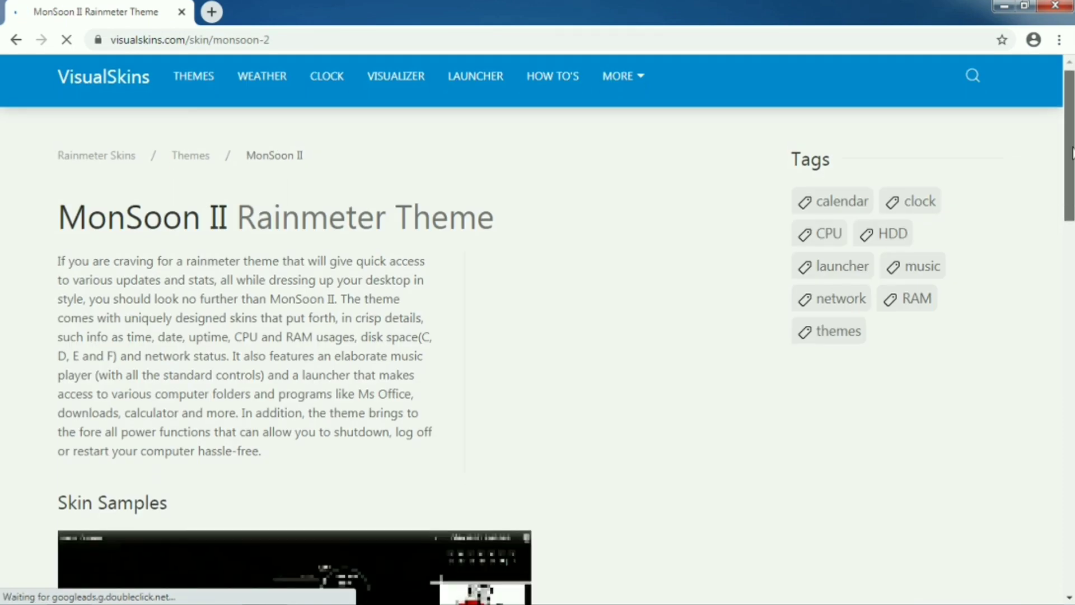
Look over the MonSoon II skin samples and download monsoon-2.rmskin.
scroll(1072, 154, "down", 3)
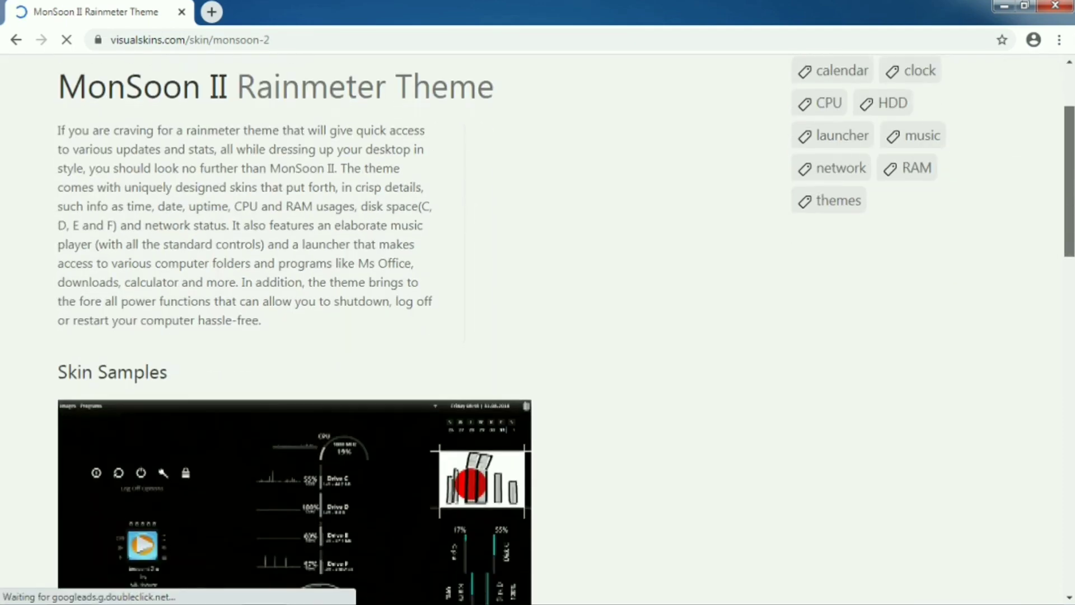
scroll(537, 329, "down", 2)
scroll(538, 329, "down", 2)
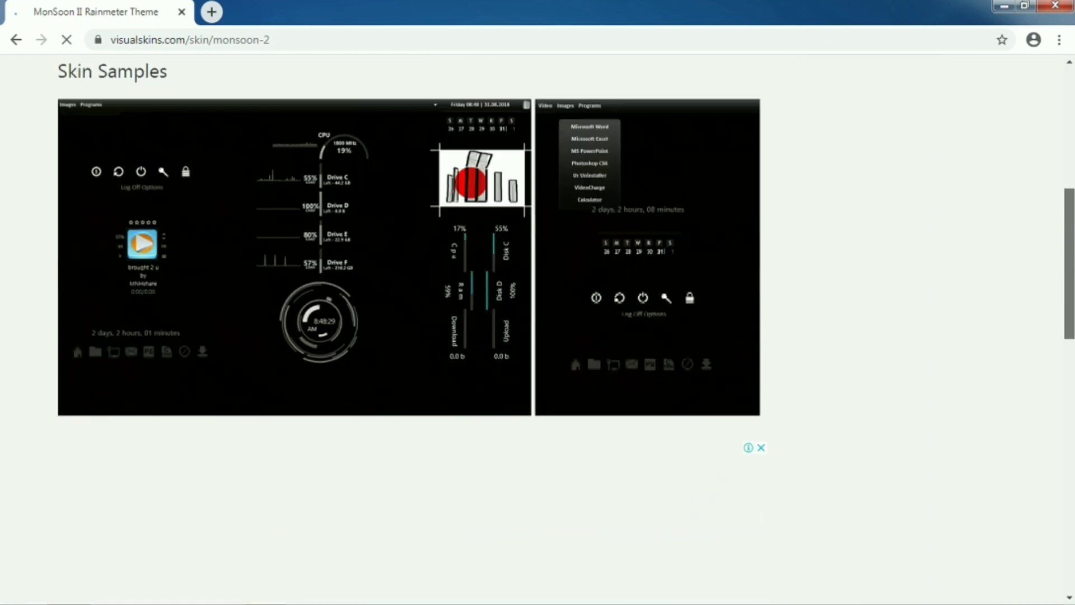
scroll(538, 329, "down", 1)
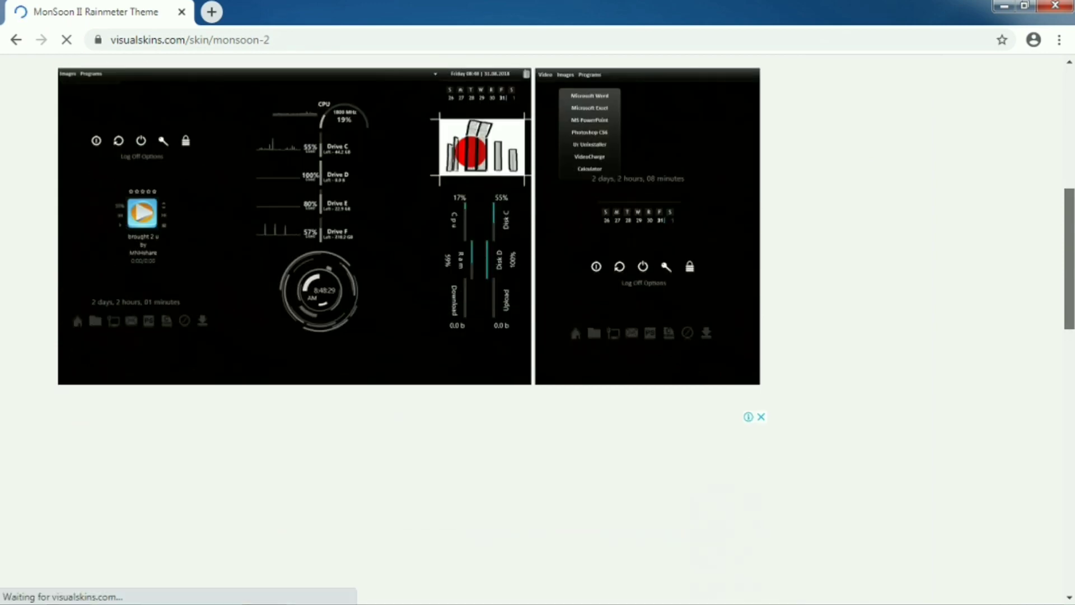
scroll(538, 330, "down", 1)
scroll(538, 329, "down", 4)
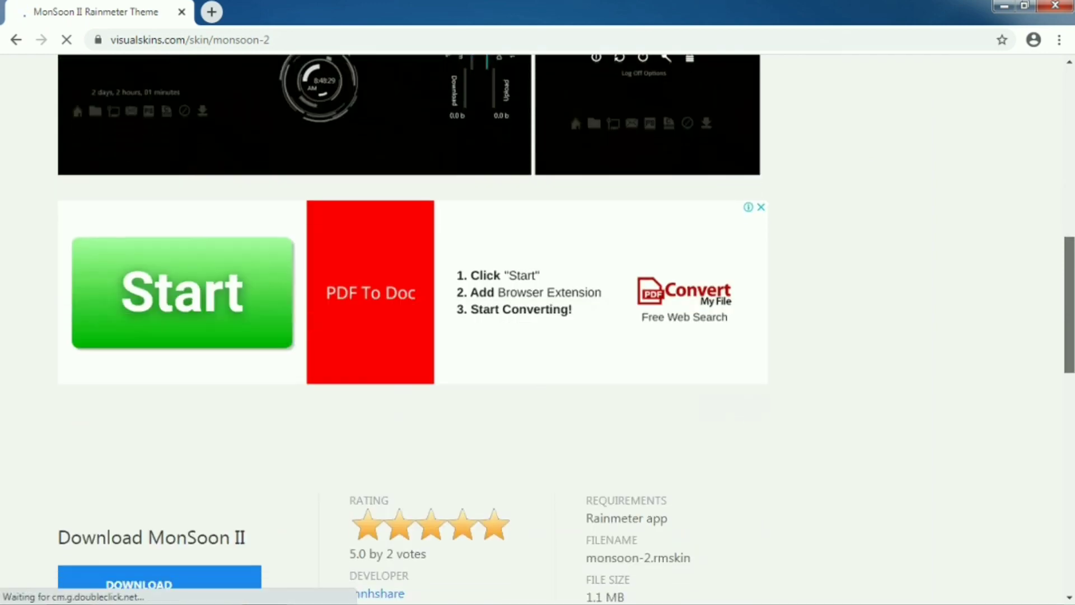
scroll(174, 388, "down", 2)
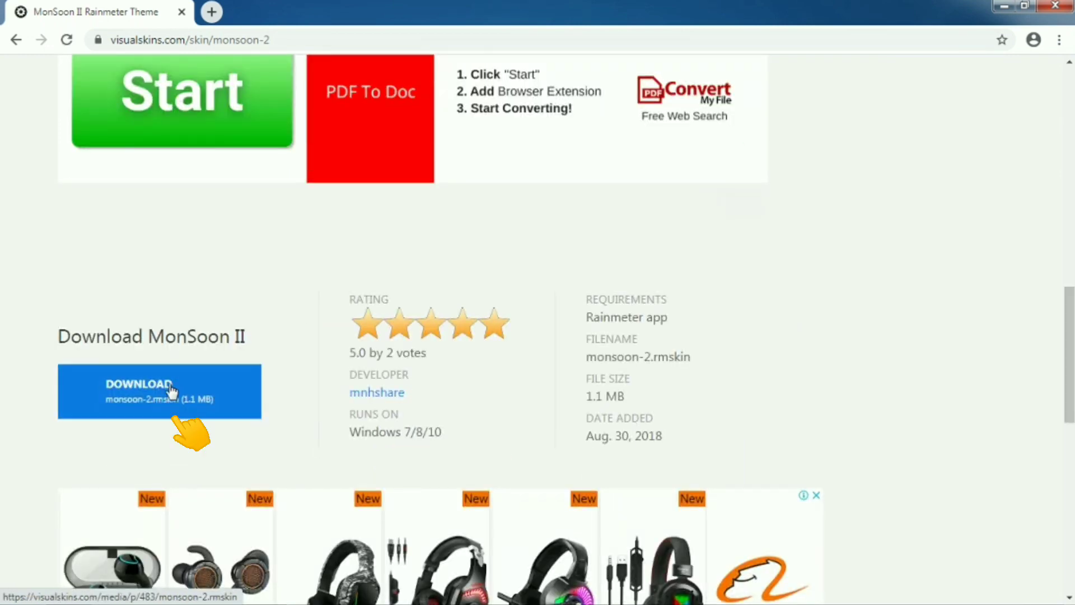
left_click(171, 388)
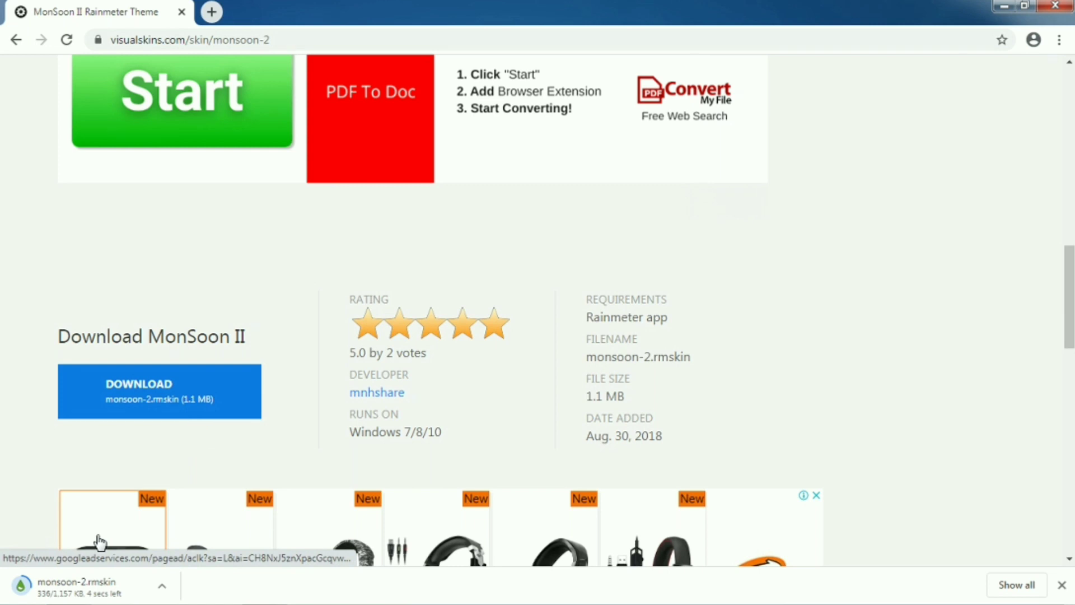
Open the downloaded monsoon-2.rmskin and install the MonSoon II skin and layout with Apply included layout turned off.
left_click(71, 588)
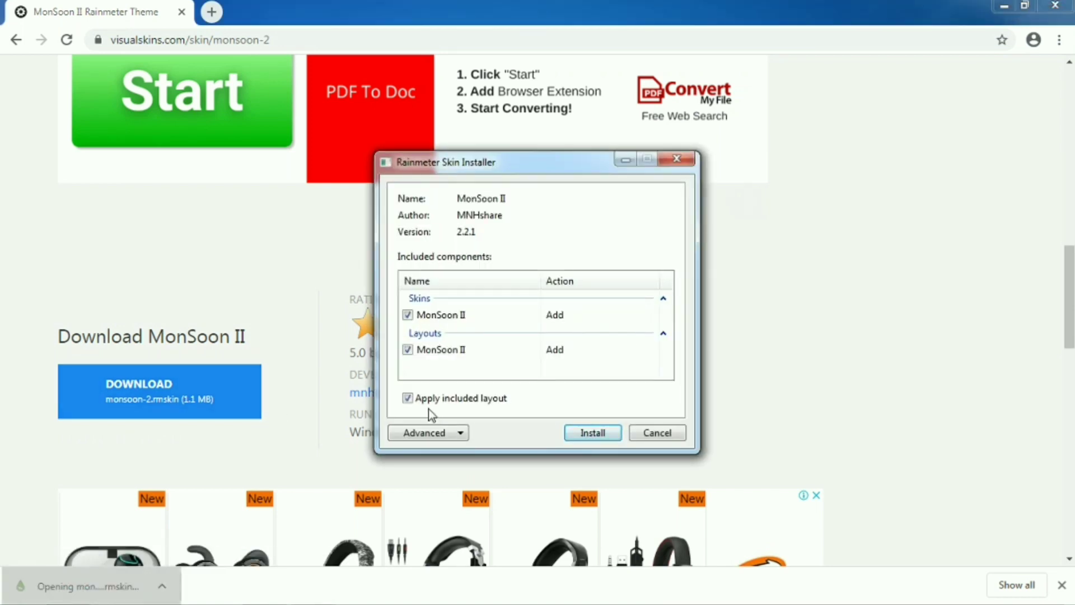
left_click(408, 398)
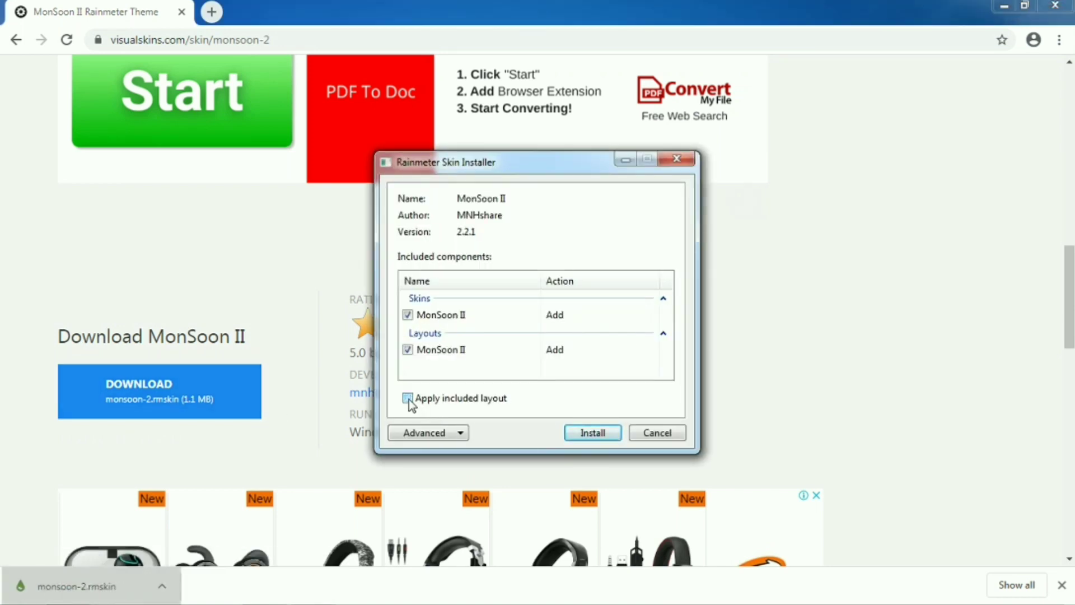
left_click(607, 437)
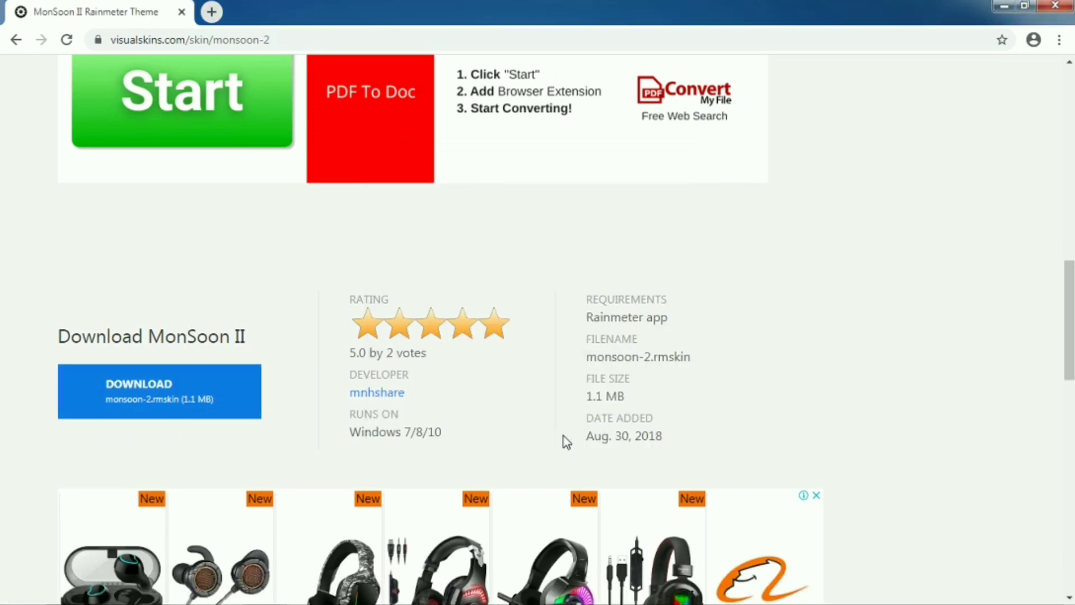
Go back to the third page of the themes listing and open the UniMiXxx theme.
left_click_drag(1069, 283, 1068, 109)
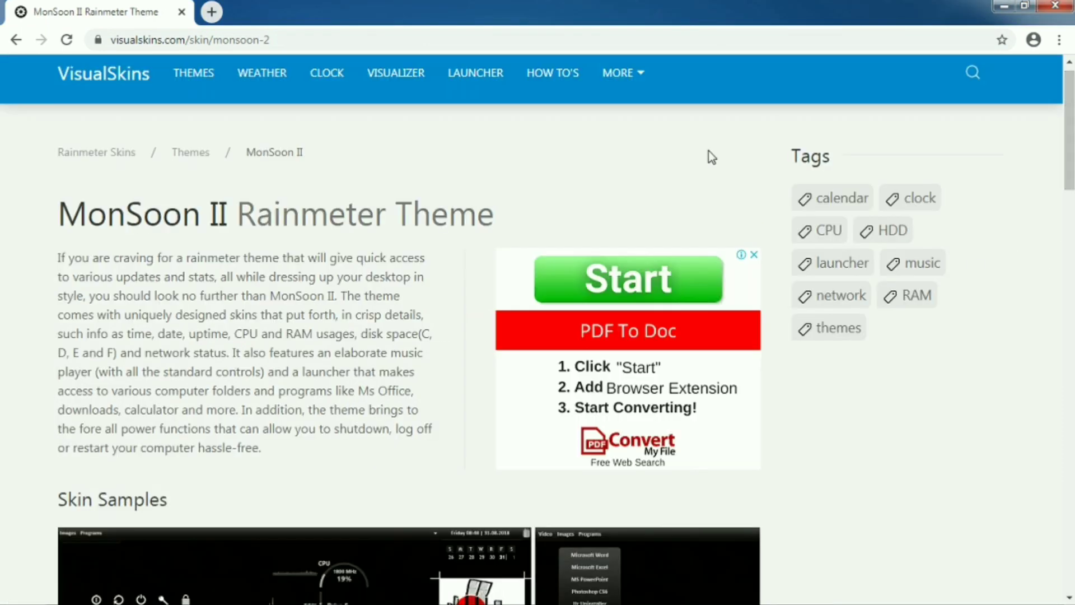
left_click(14, 40)
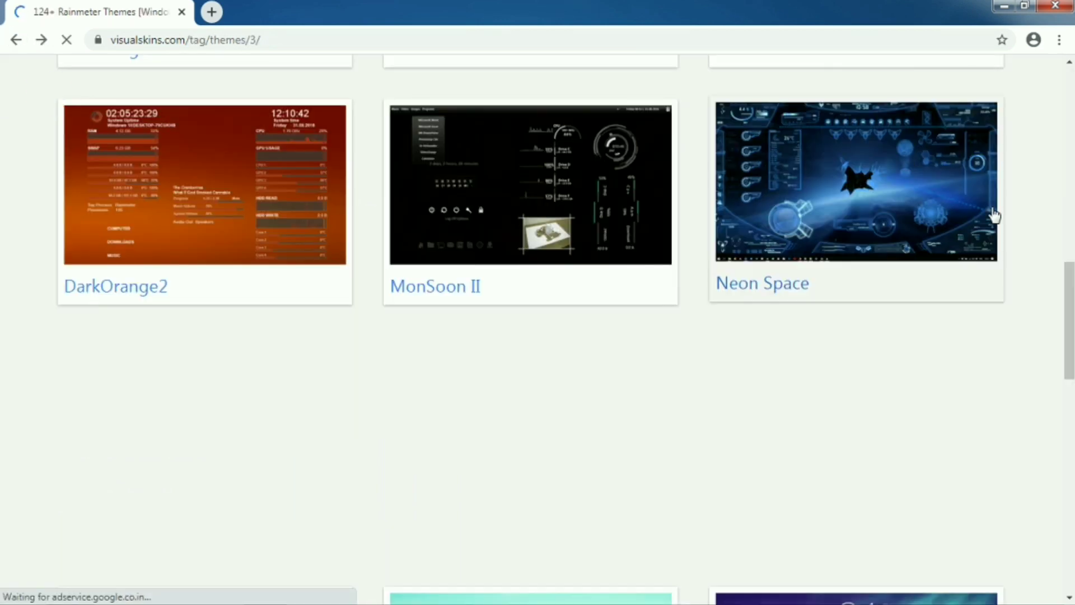
left_click_drag(1069, 302, 1070, 397)
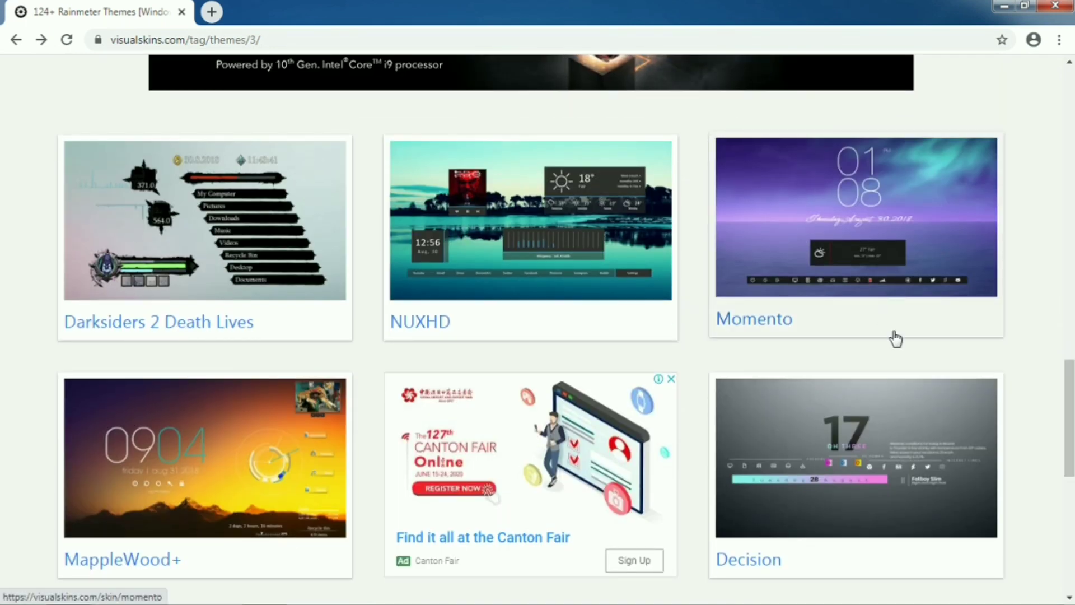
left_click_drag(1070, 417, 1069, 456)
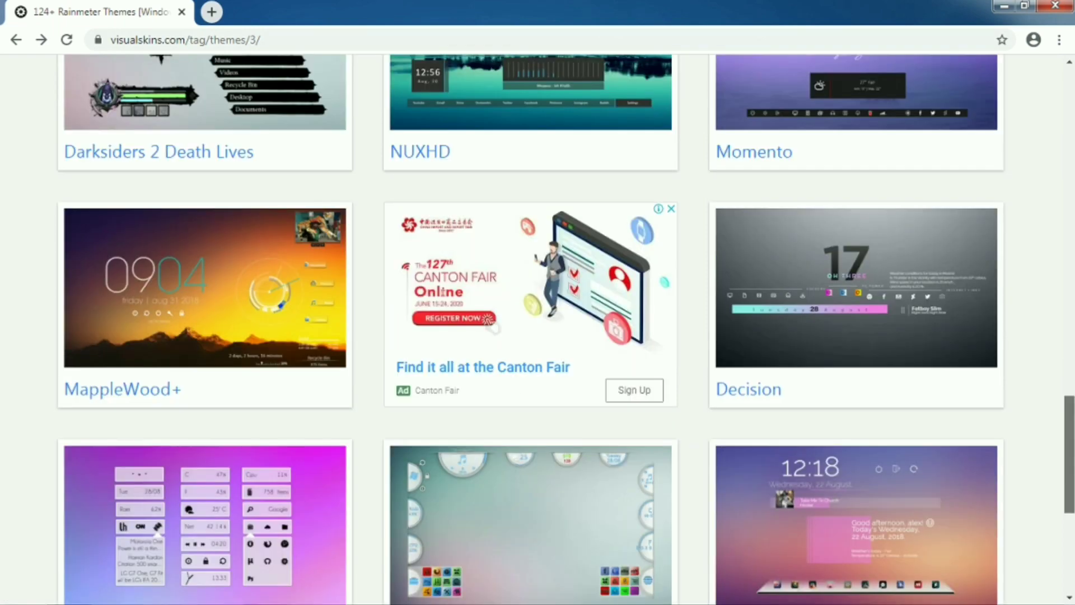
scroll(857, 448, "down", 1)
left_click(913, 451)
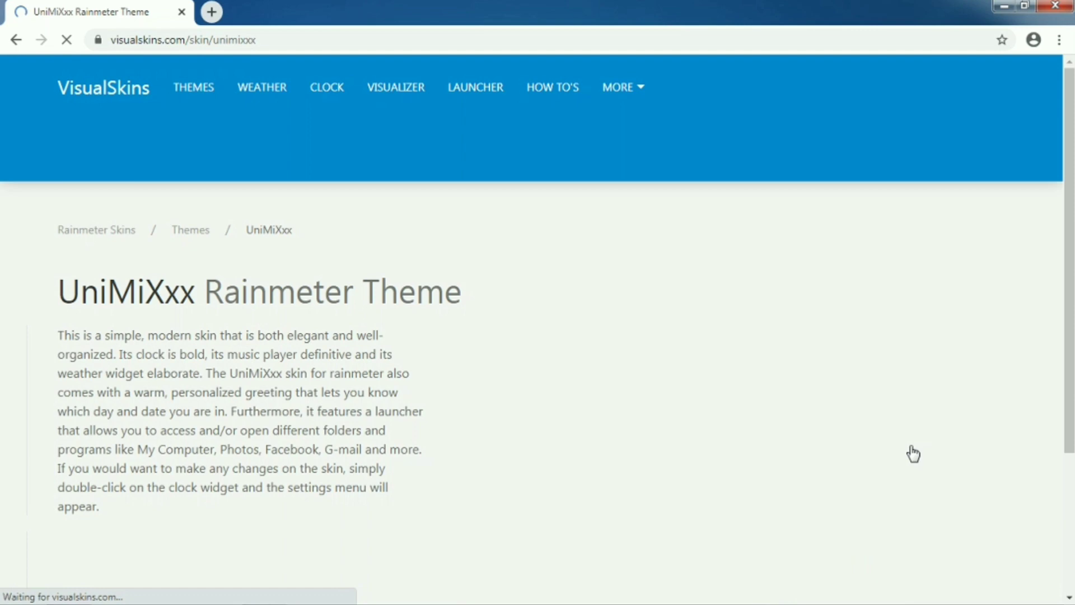
Download unimixxx.rmskin from the UniMiXxx theme page and review the skin samples while it downloads.
scroll(913, 454, "down", 4)
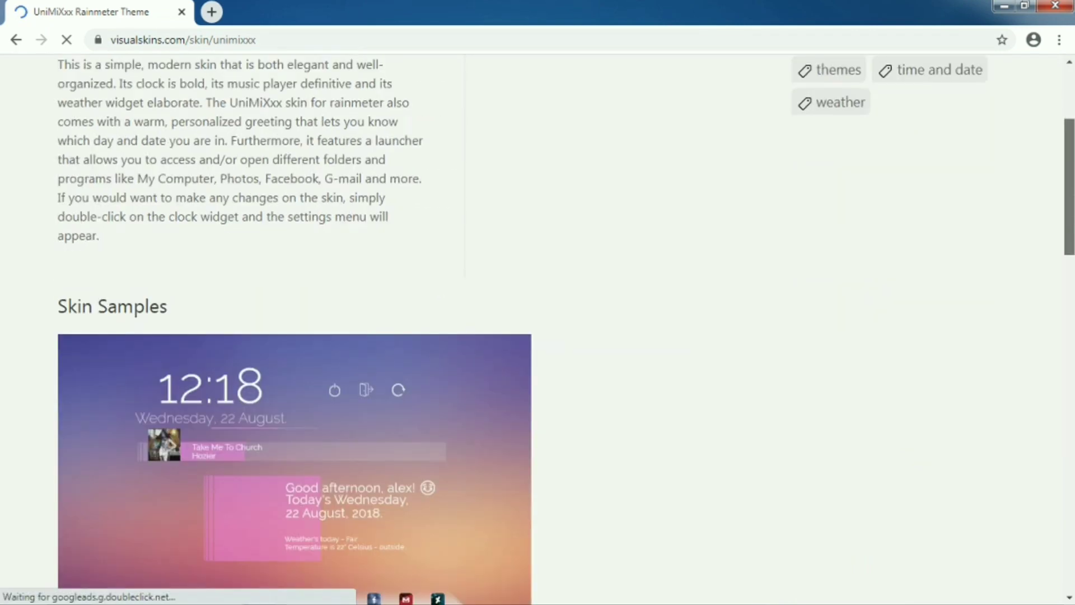
scroll(537, 329, "down", 7)
scroll(538, 329, "down", 2)
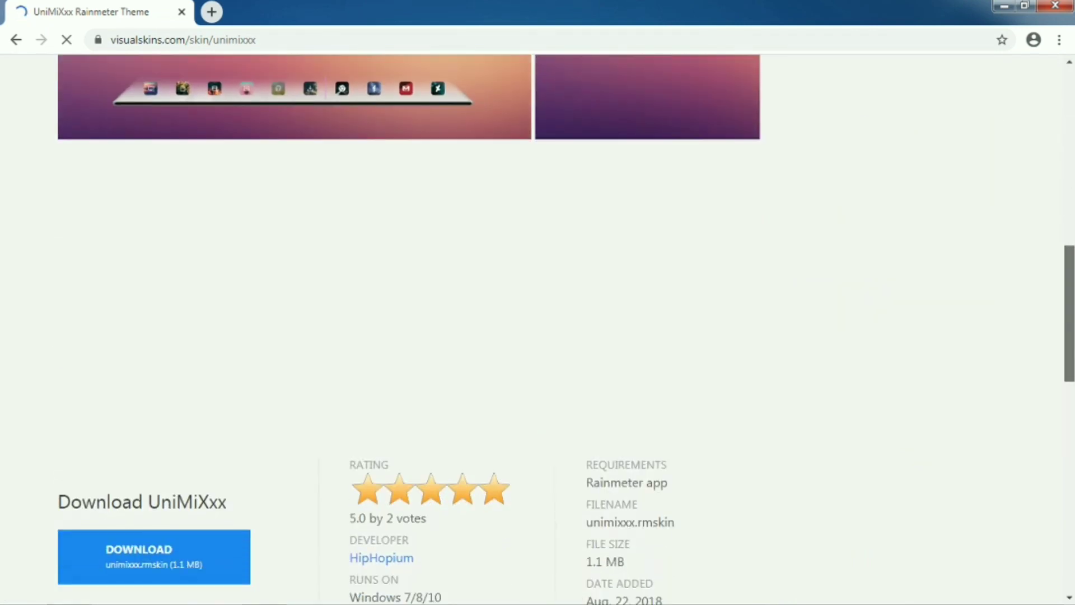
left_click(157, 534)
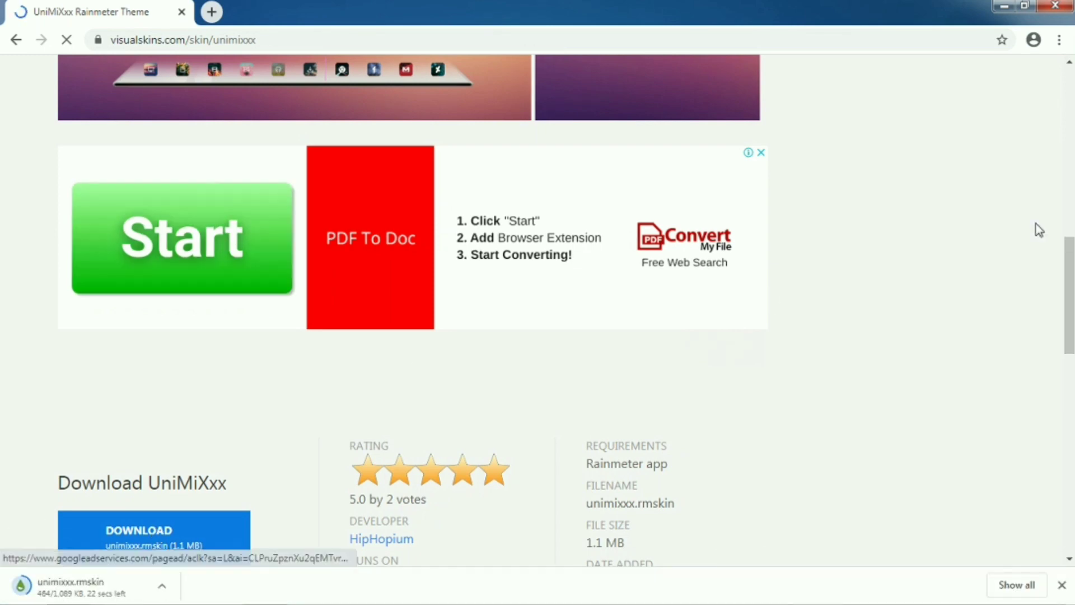
scroll(1068, 247, "up", 4)
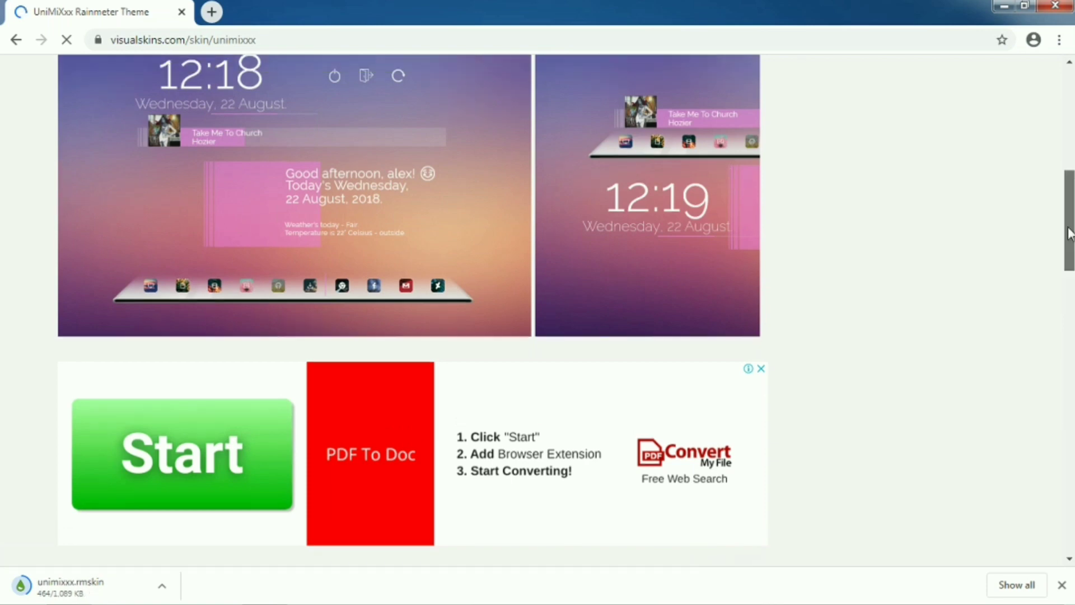
left_click_drag(1069, 233, 1067, 222)
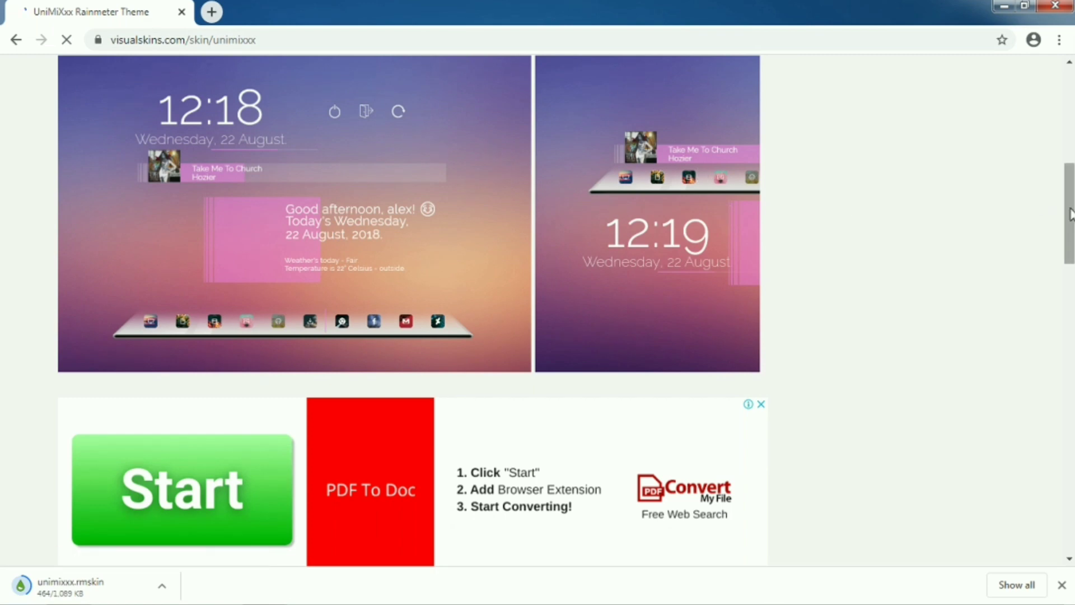
left_click_drag(1071, 214, 1071, 300)
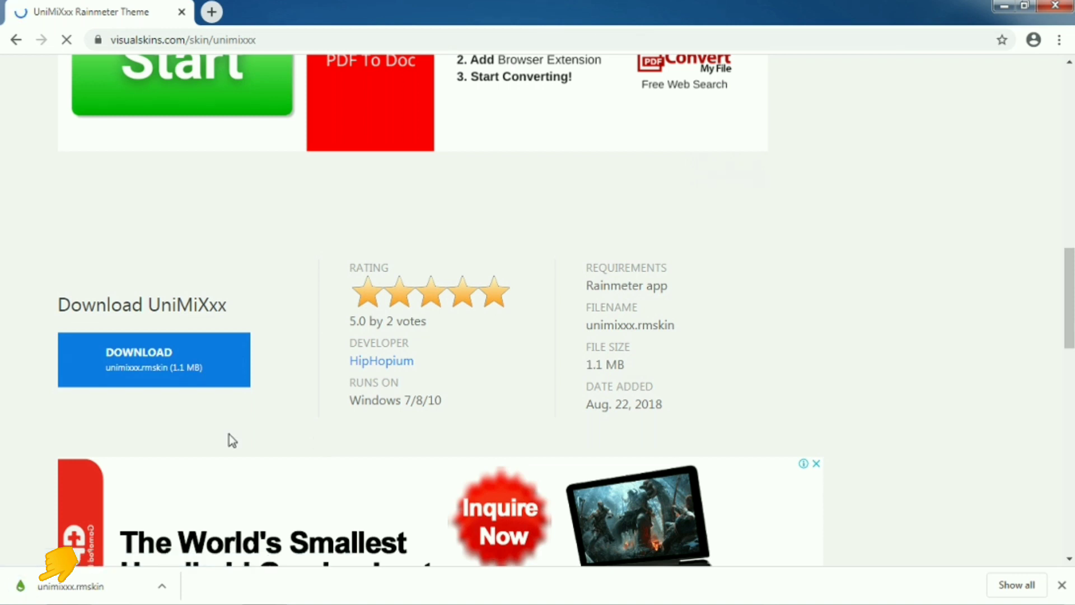
Open the downloaded unimixxx.rmskin and install the Unimix skin and UniMiXxx layout with Apply included layout turned off.
left_click(92, 589)
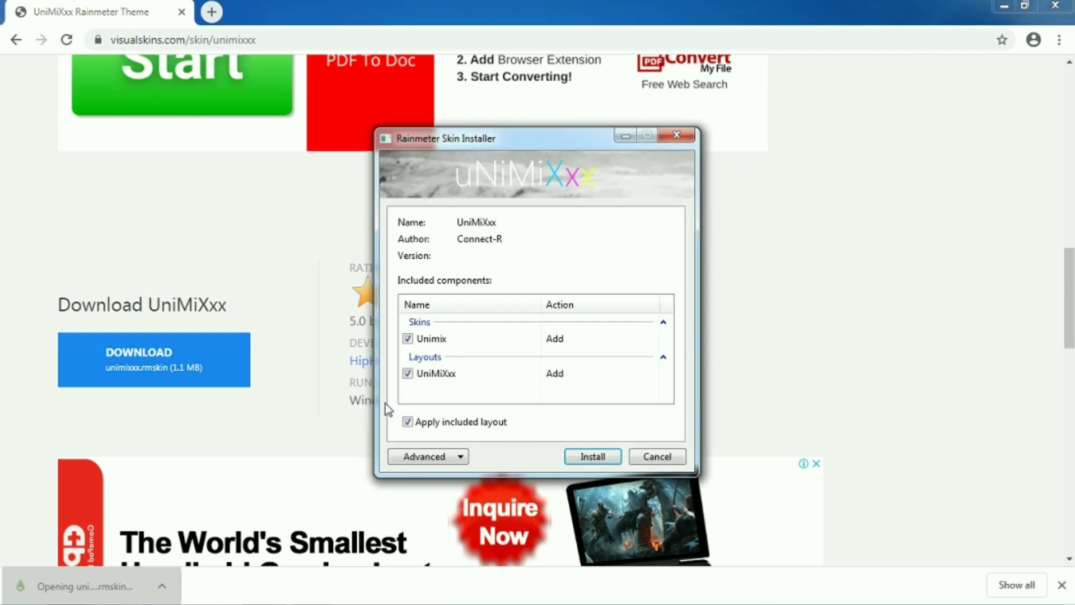
left_click(407, 423)
left_click(582, 457)
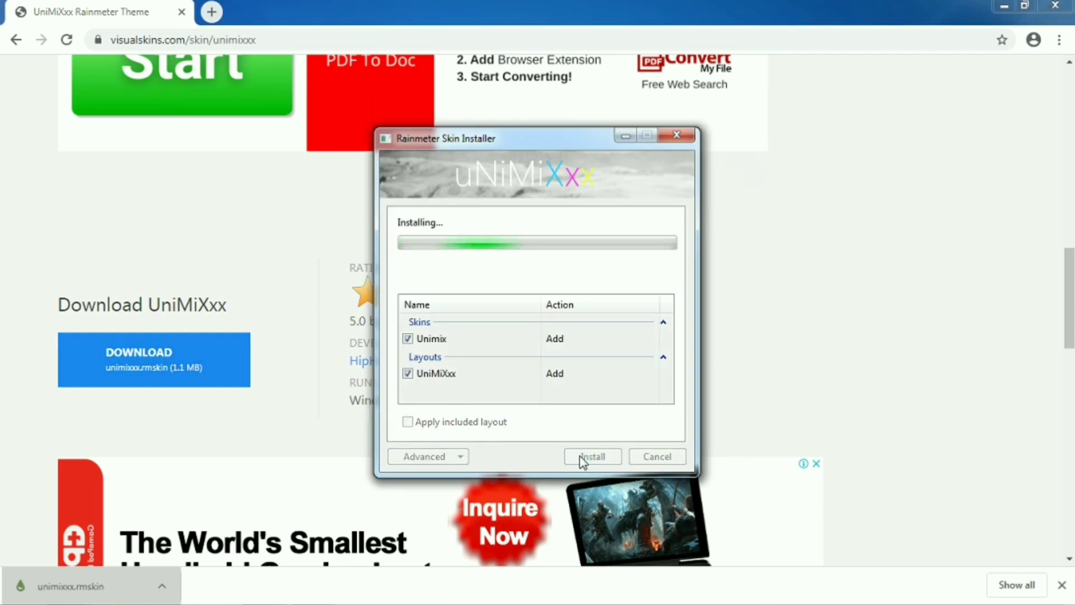
Close the browser and set the bad-weather-1851486_1920 image from the Pictures library as the desktop background.
left_click(1059, 8)
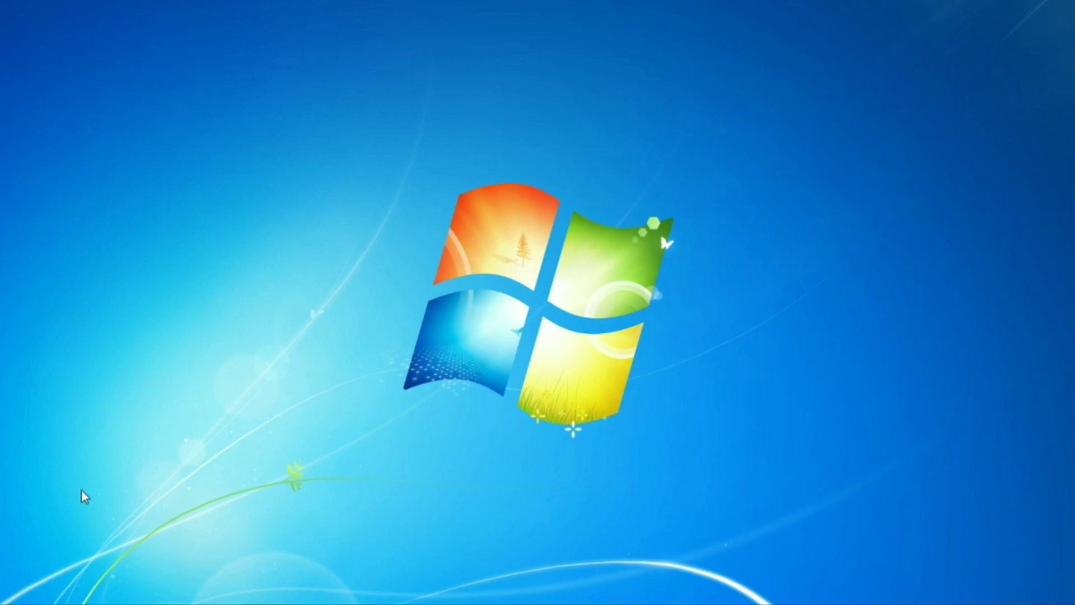
left_click(19, 591)
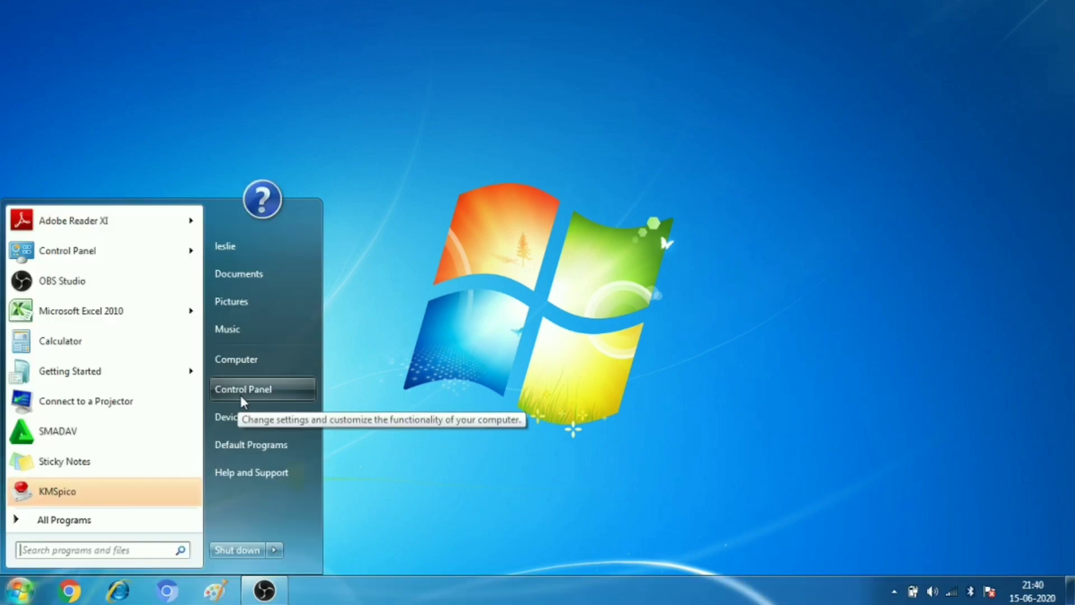
left_click(274, 308)
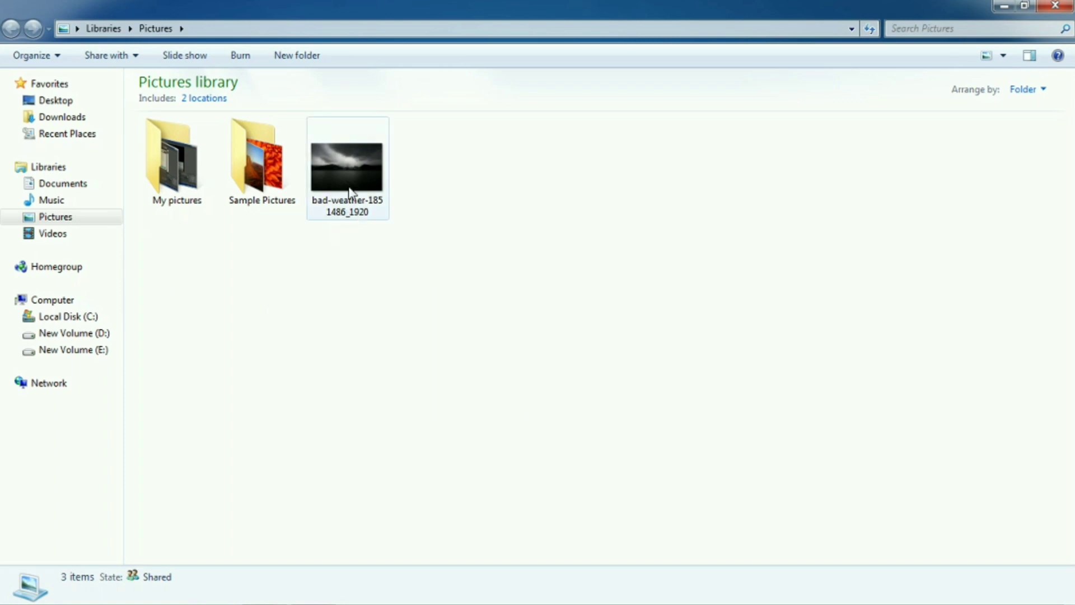
left_click(348, 191)
right_click(360, 190)
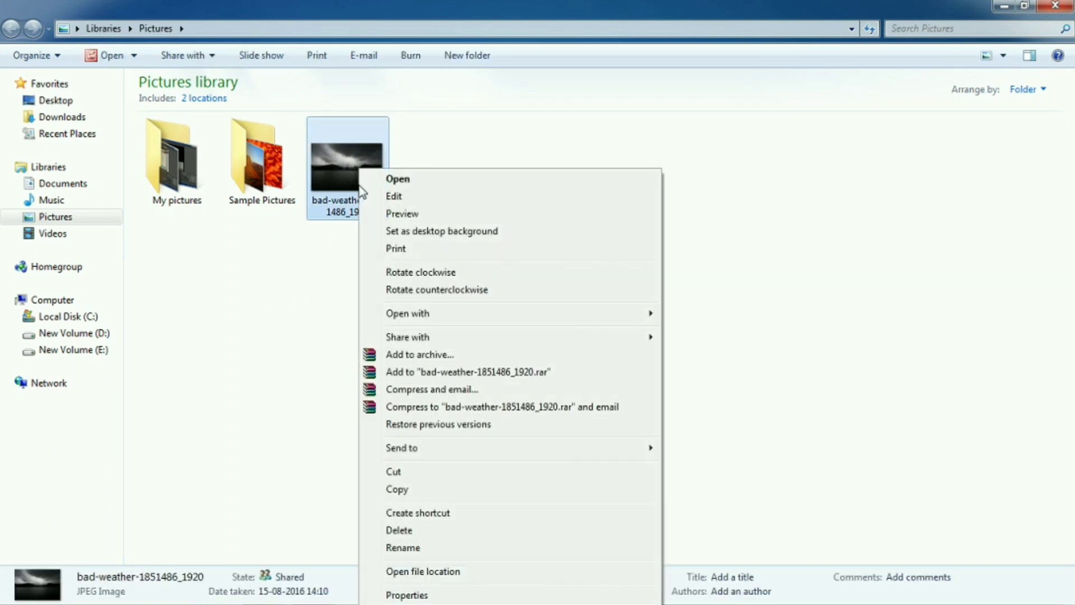
left_click(392, 236)
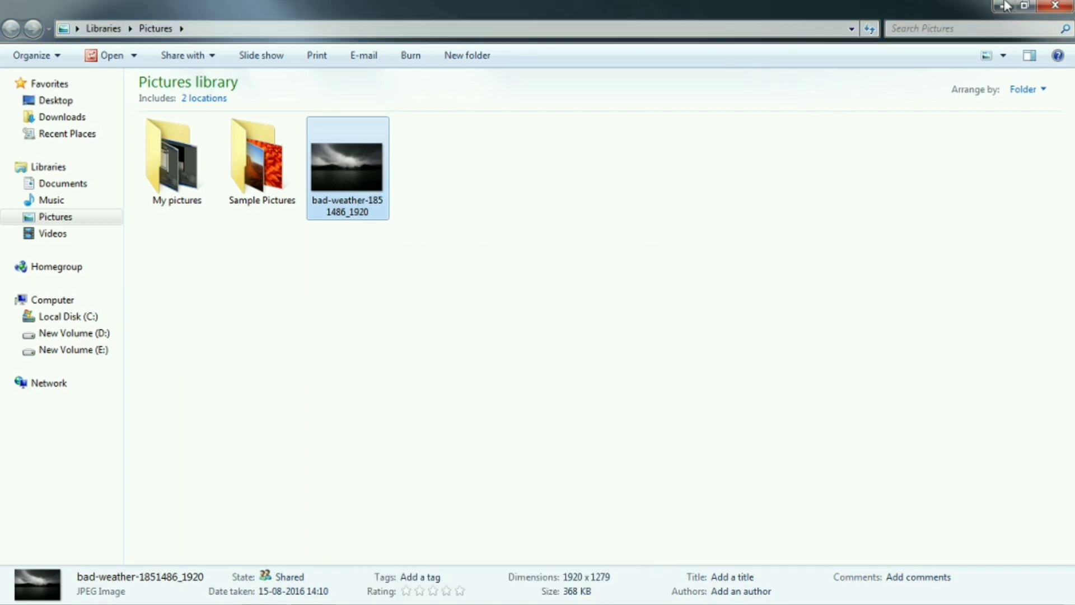
left_click(1064, 6)
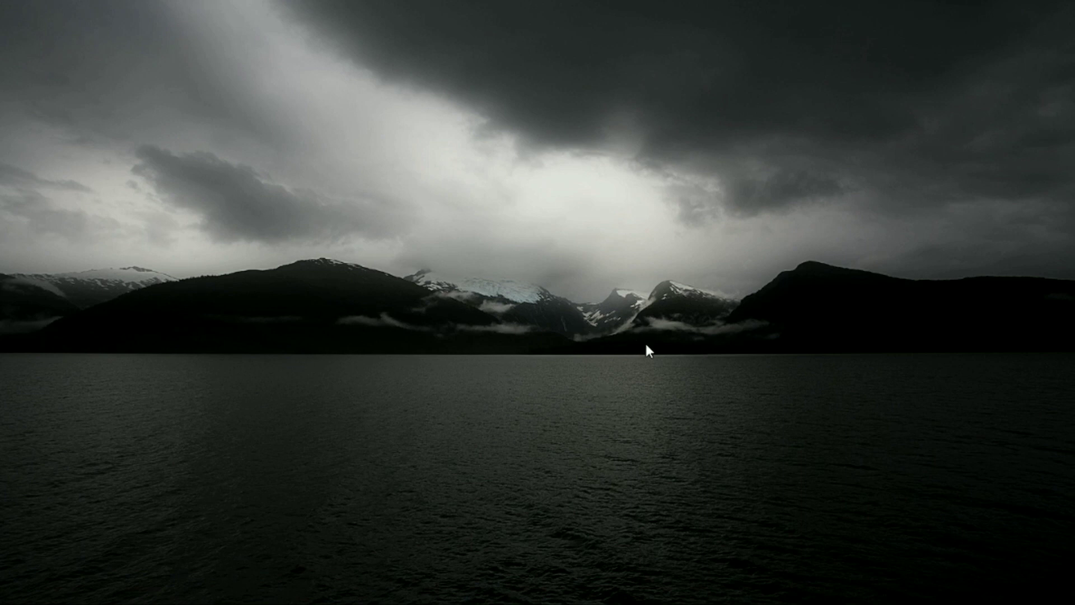
Search the installed programs for "rain", start Rainmeter and open the Manage Rainmeter window.
mouse_move(770, 603)
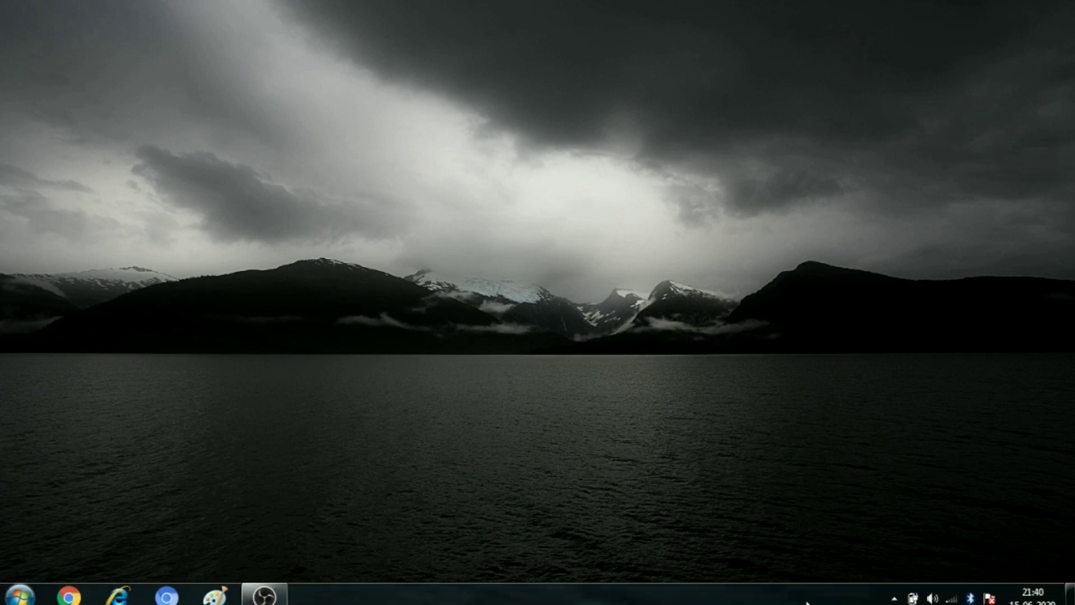
left_click(894, 592)
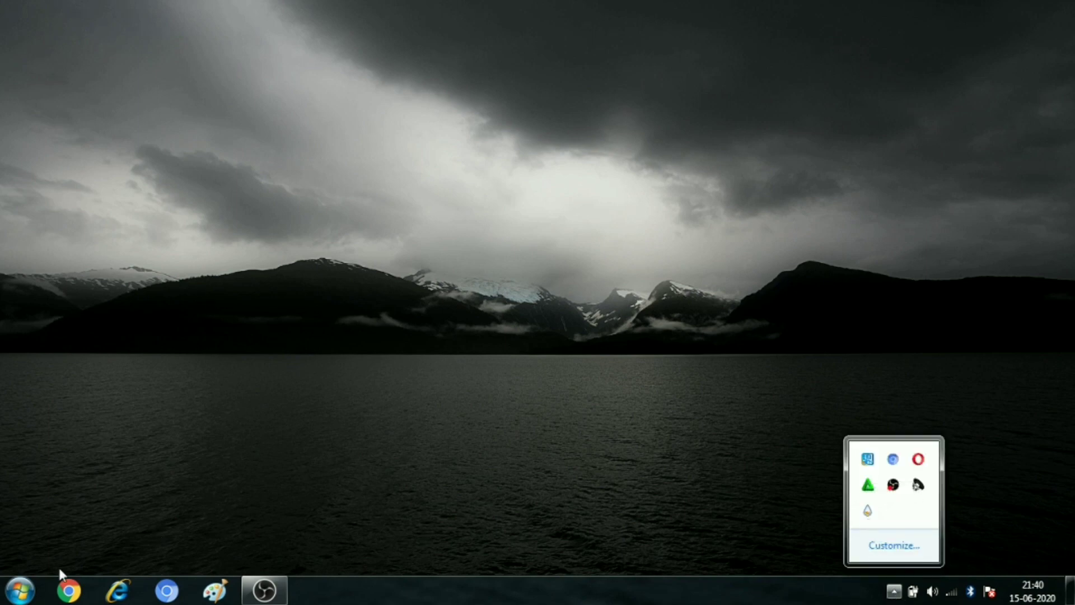
left_click(33, 596)
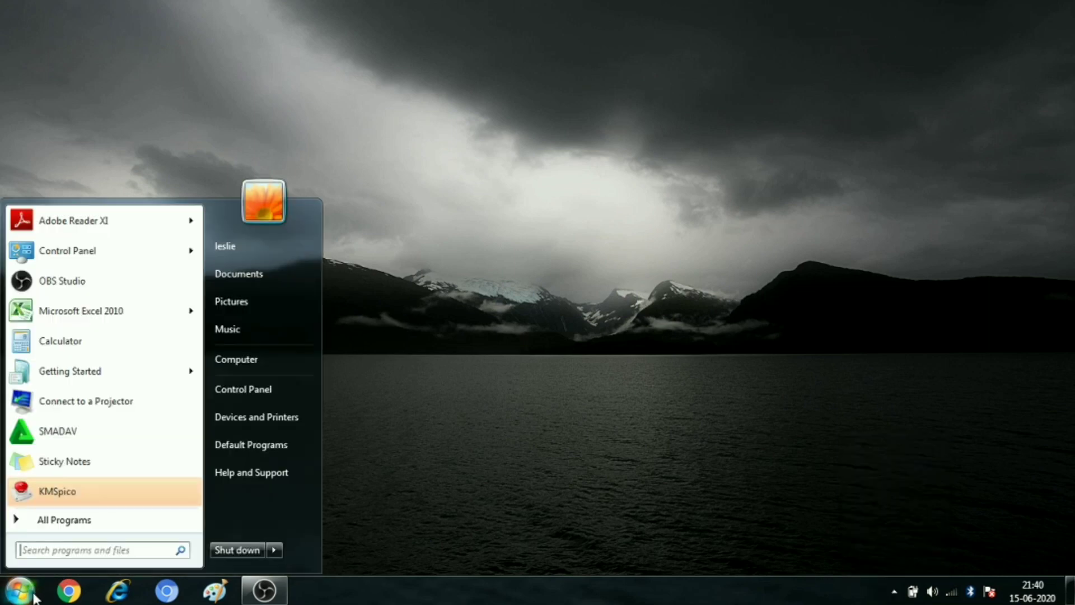
type("rain")
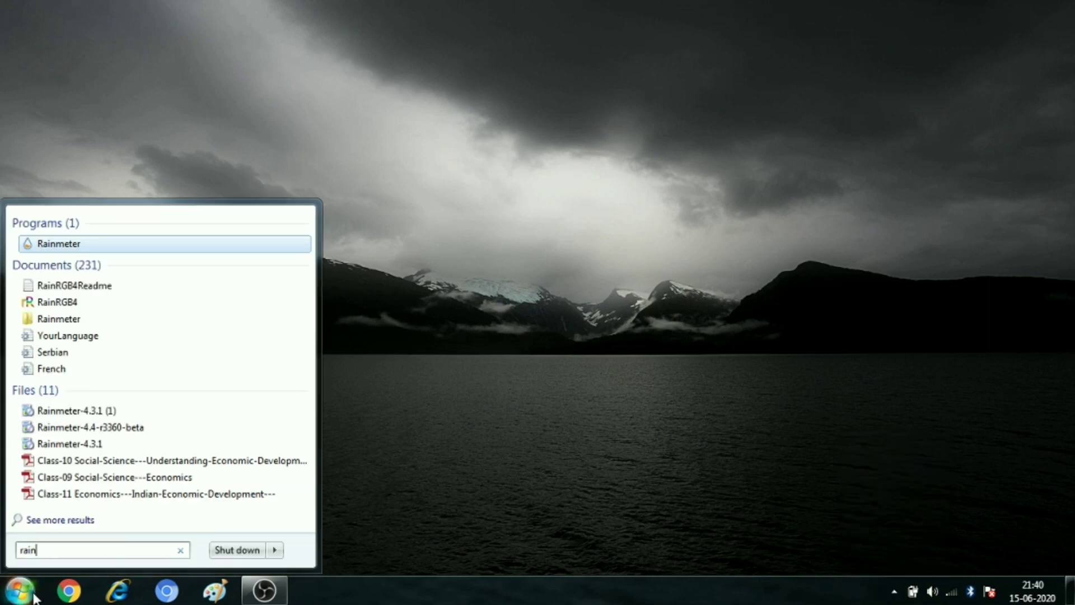
left_click(59, 244)
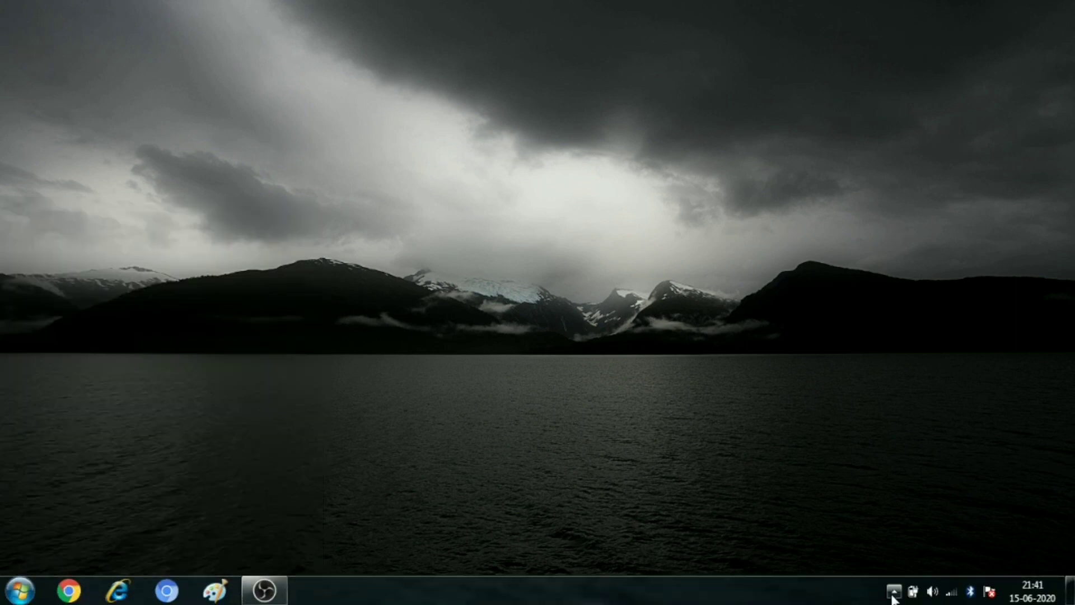
left_click(893, 594)
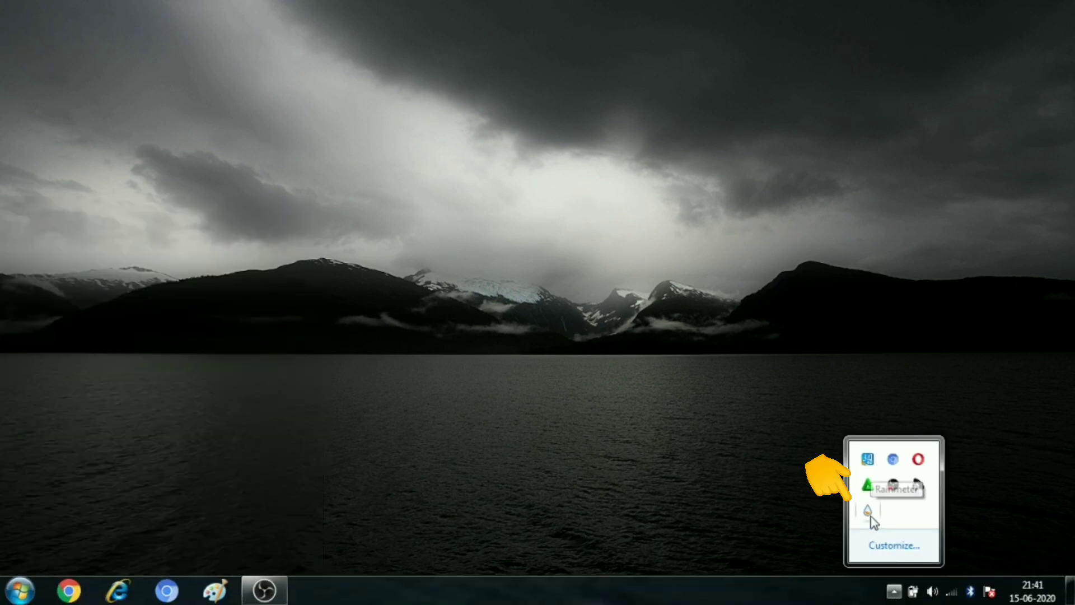
left_click(868, 512)
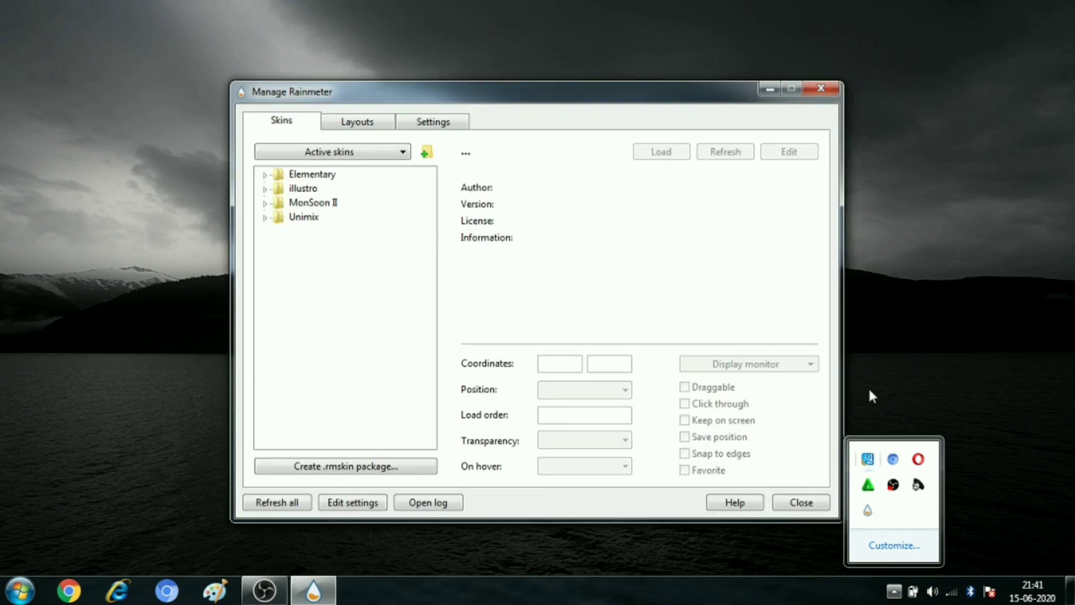
left_click(500, 504)
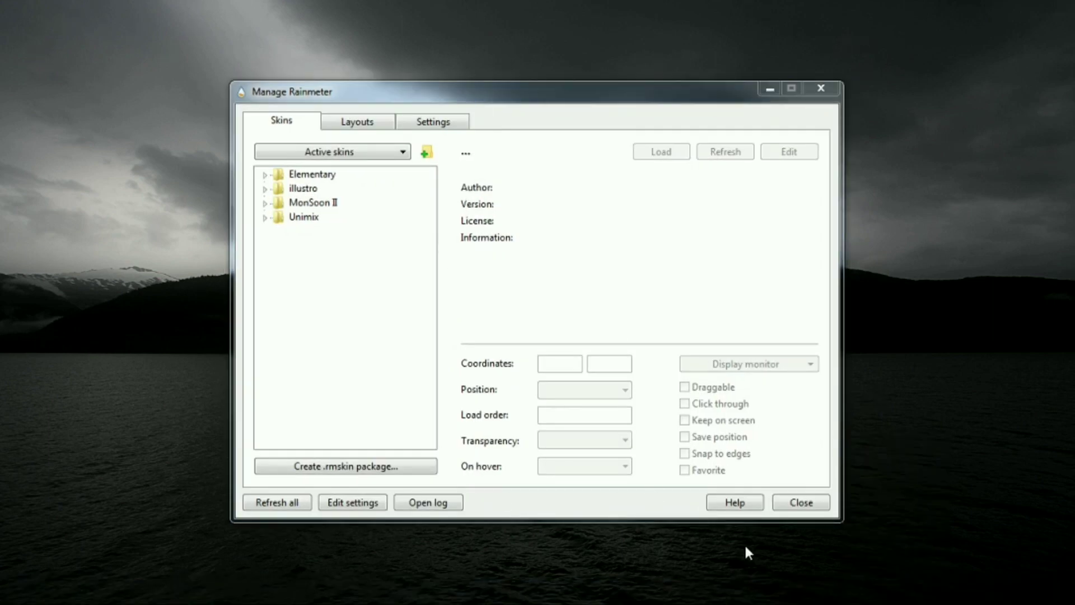
mouse_move(748, 603)
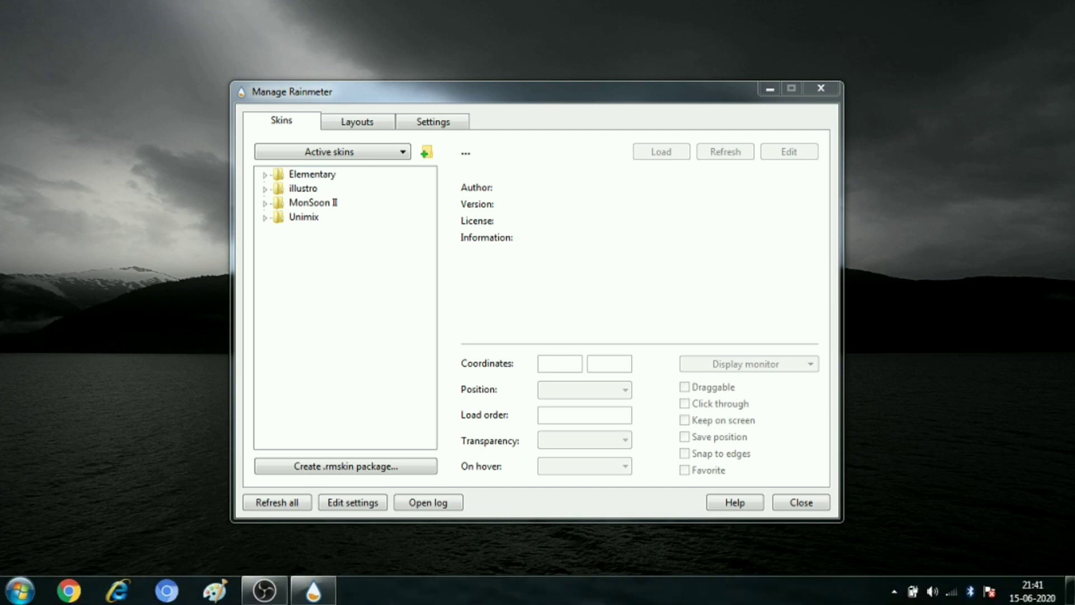
left_click(894, 592)
left_click(894, 593)
Load the eDate1.ini skin from Elementary's Date folder and place it near the desktop's upper-left corner, at about 0, 38.
left_click(266, 176)
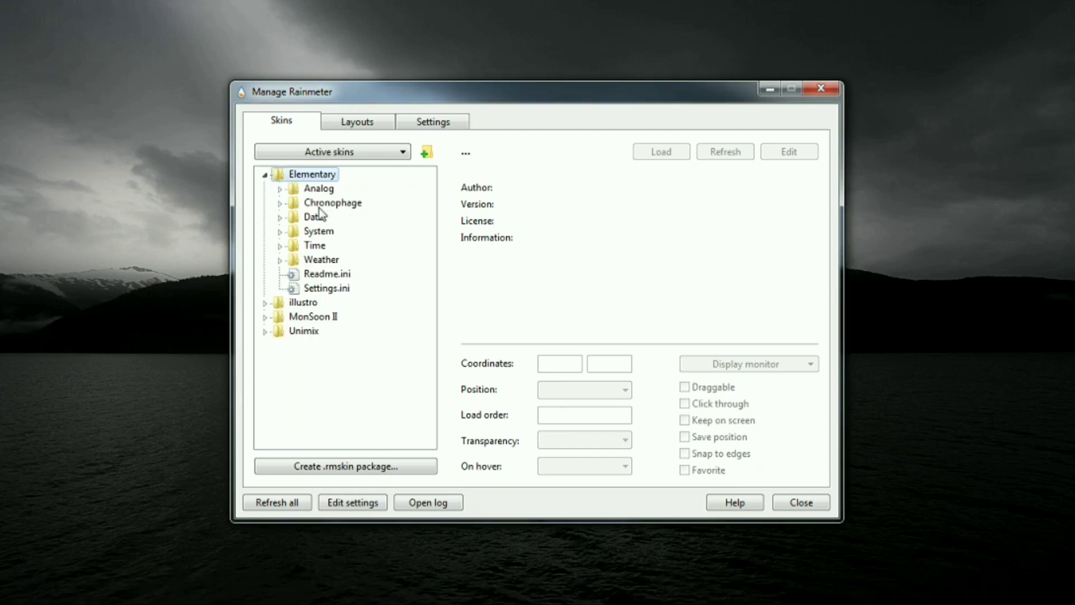
left_click(280, 219)
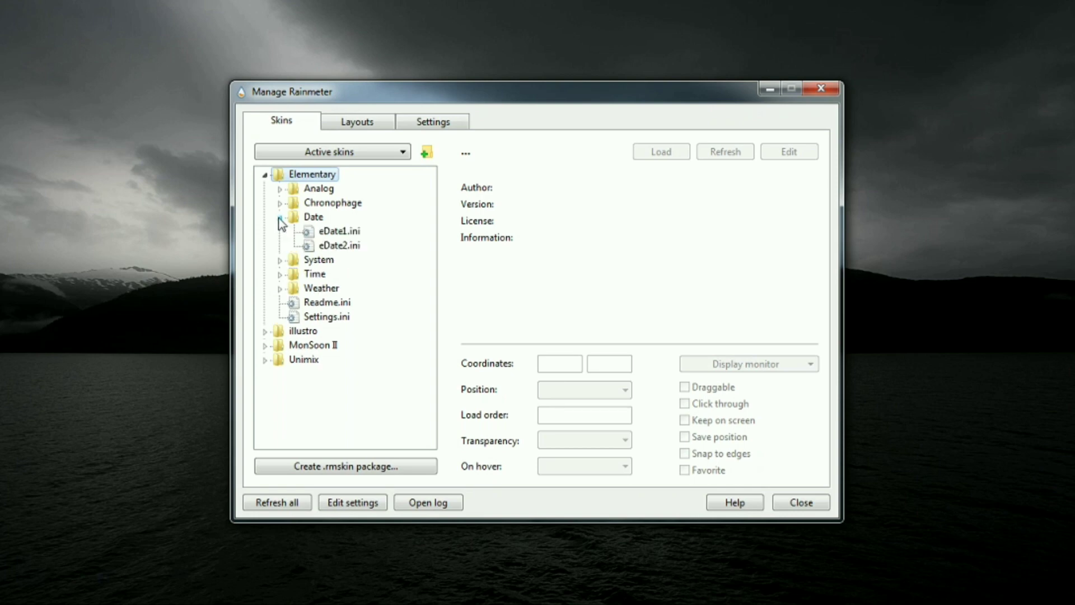
left_click(308, 233)
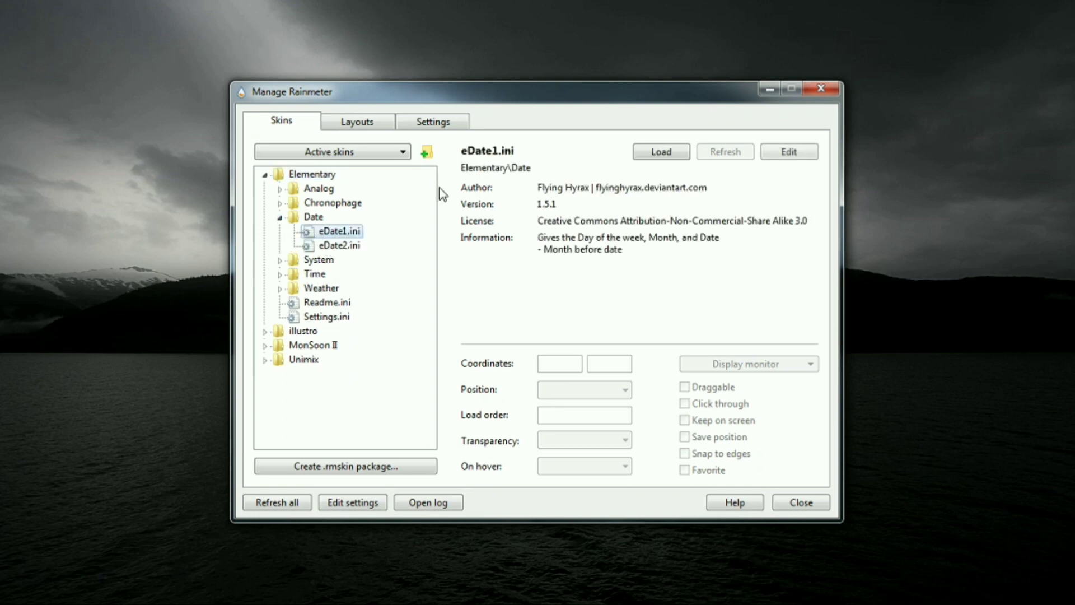
left_click(658, 157)
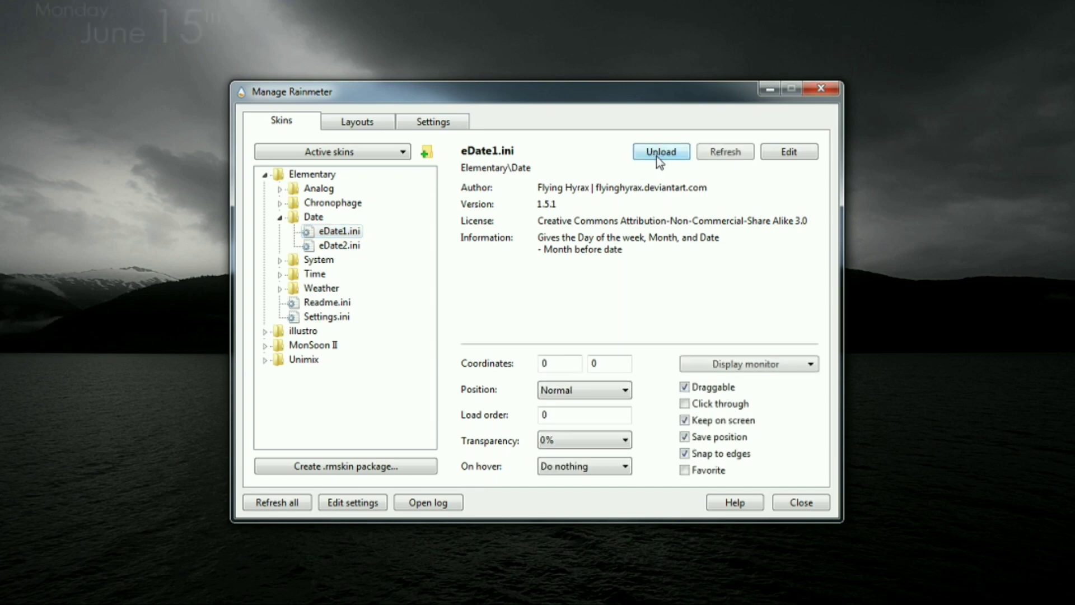
left_click_drag(195, 41, 159, 59)
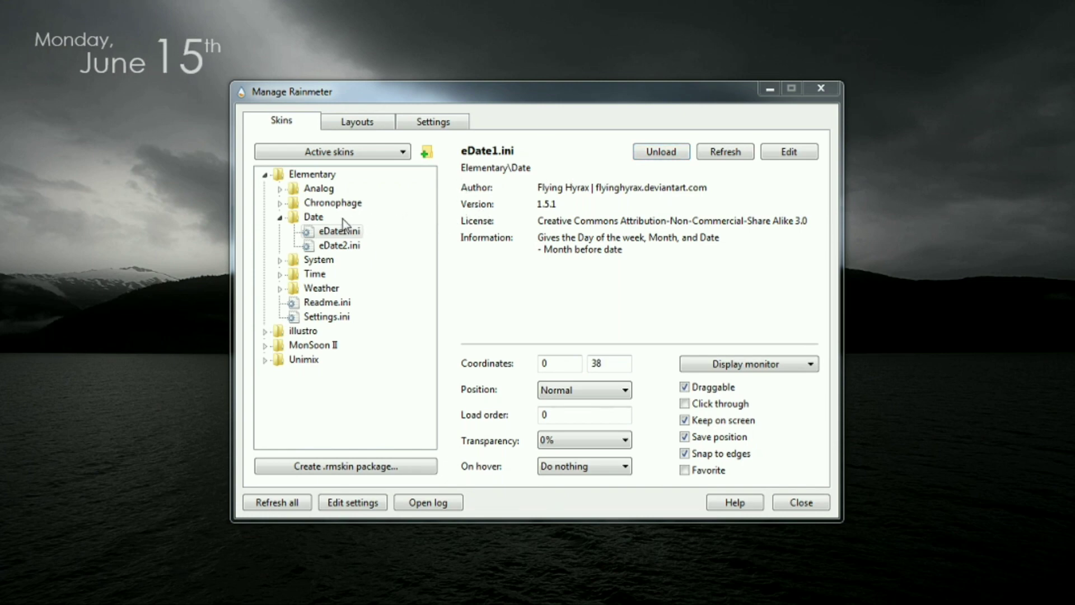
Load the eTime1.ini skin from Elementary's Time folder and place the clock near the desktop's upper-right corner, at about 1115, 26.
left_click(279, 217)
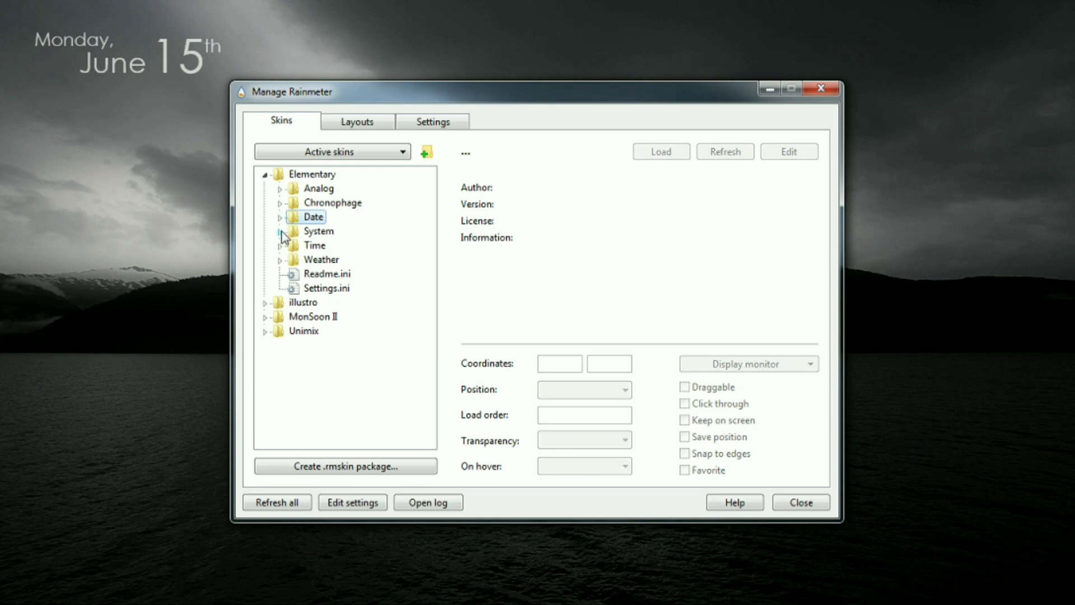
left_click(279, 245)
left_click(339, 260)
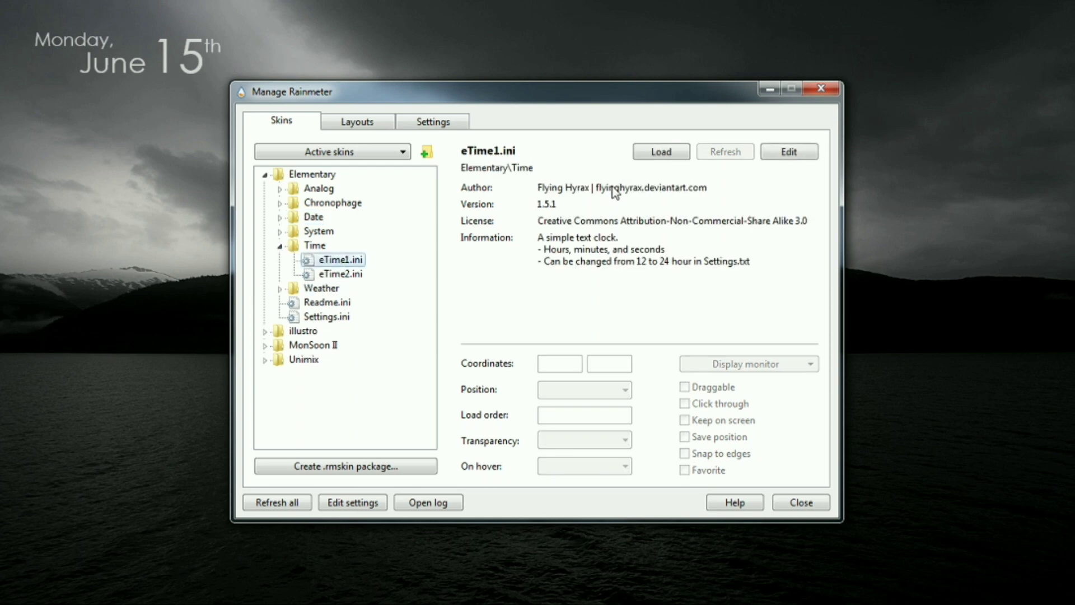
left_click(673, 156)
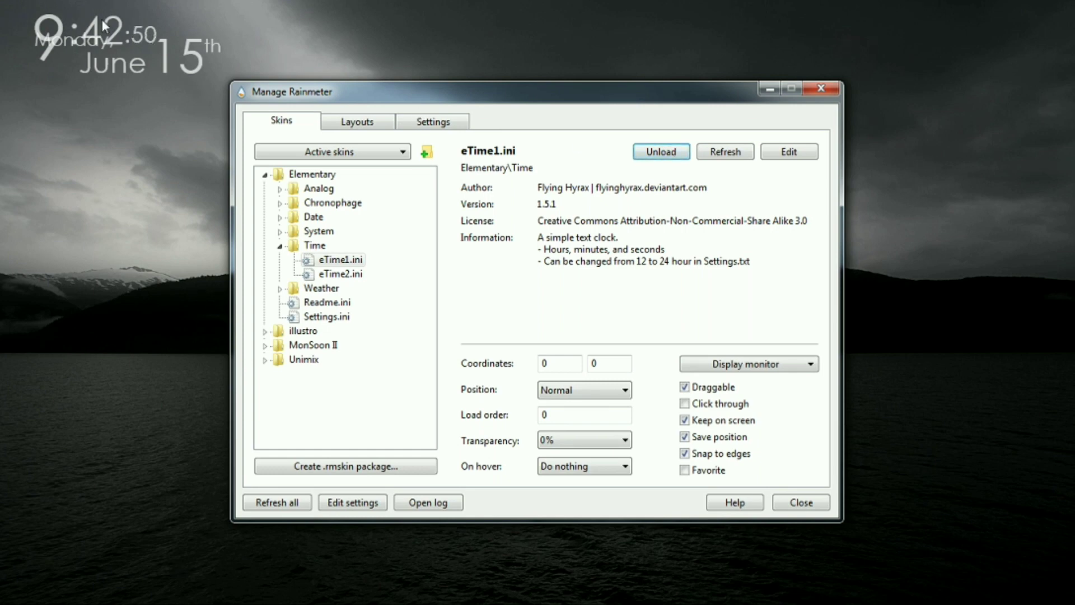
left_click_drag(102, 19, 981, 40)
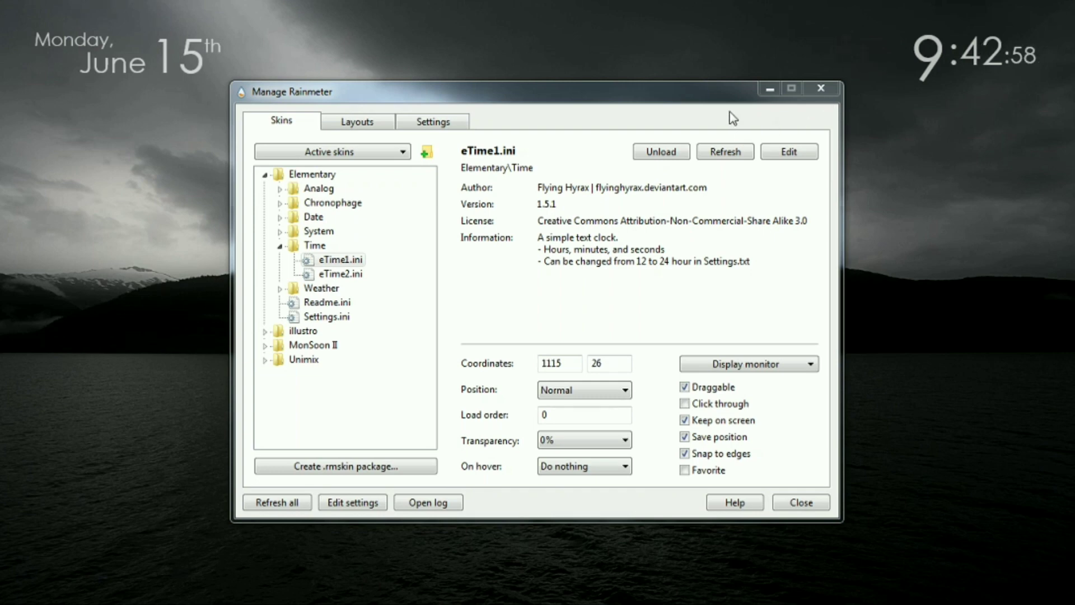
left_click(267, 175)
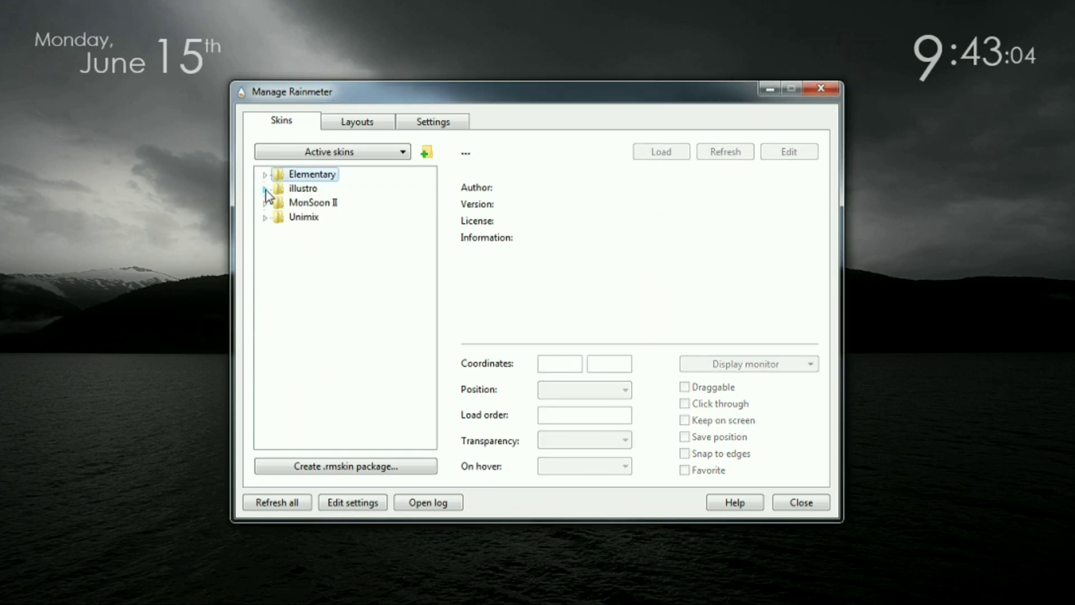
Load the Calendar-Week.ini skin from MonSoon II's Calendar folder and place it below the date, at about 20, 128.
left_click(265, 189)
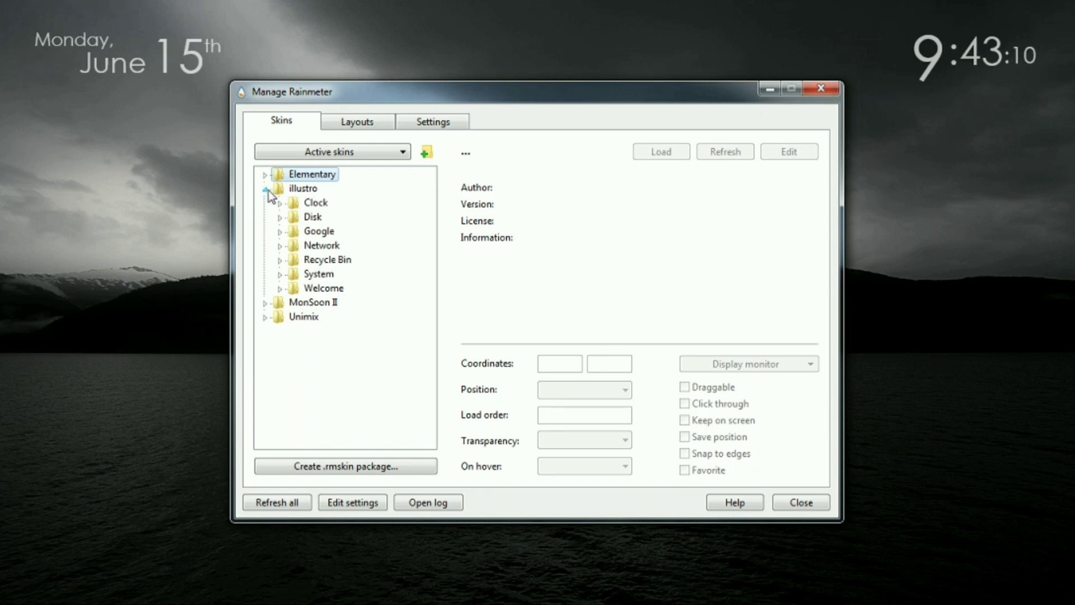
left_click(266, 189)
left_click(266, 203)
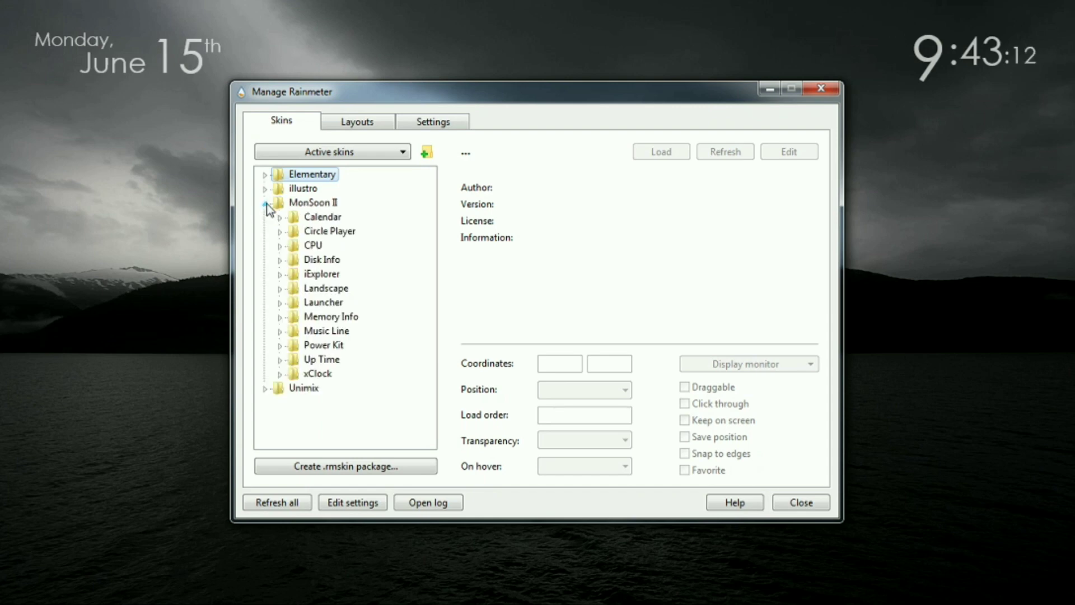
left_click(282, 224)
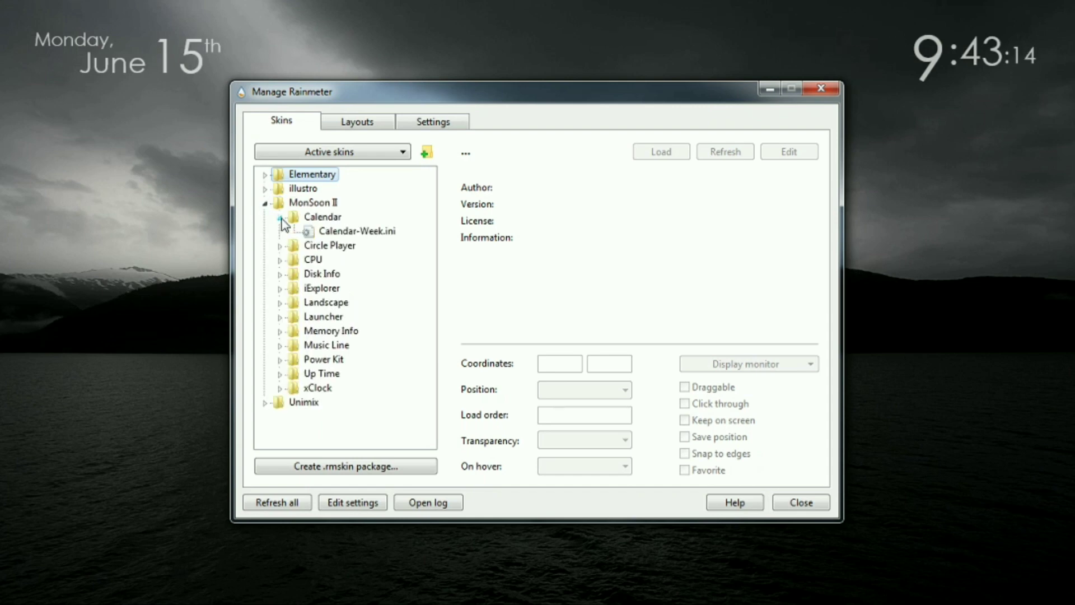
left_click(320, 230)
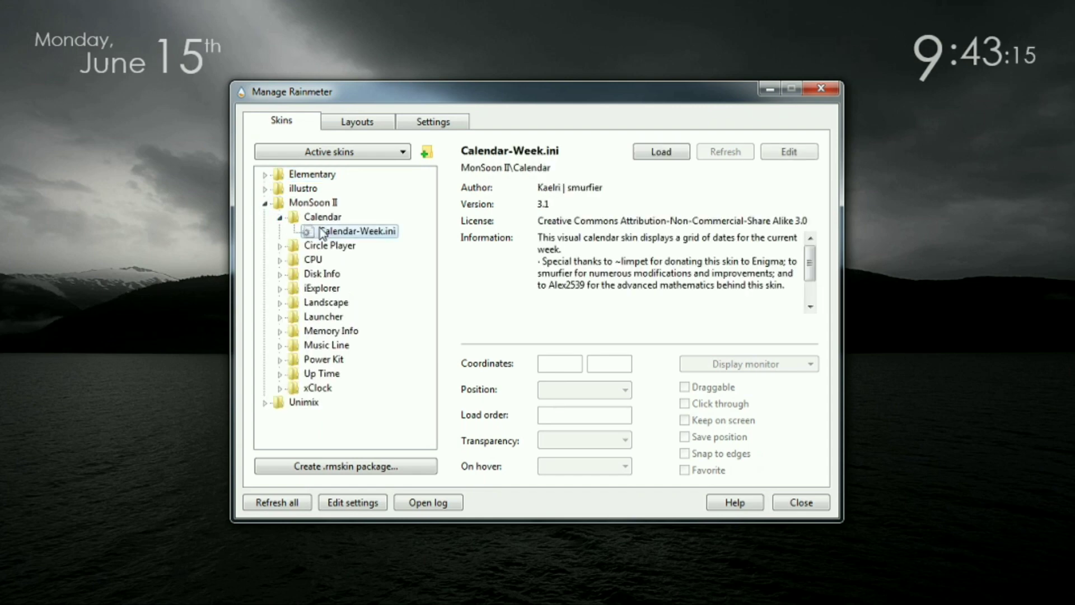
left_click(648, 157)
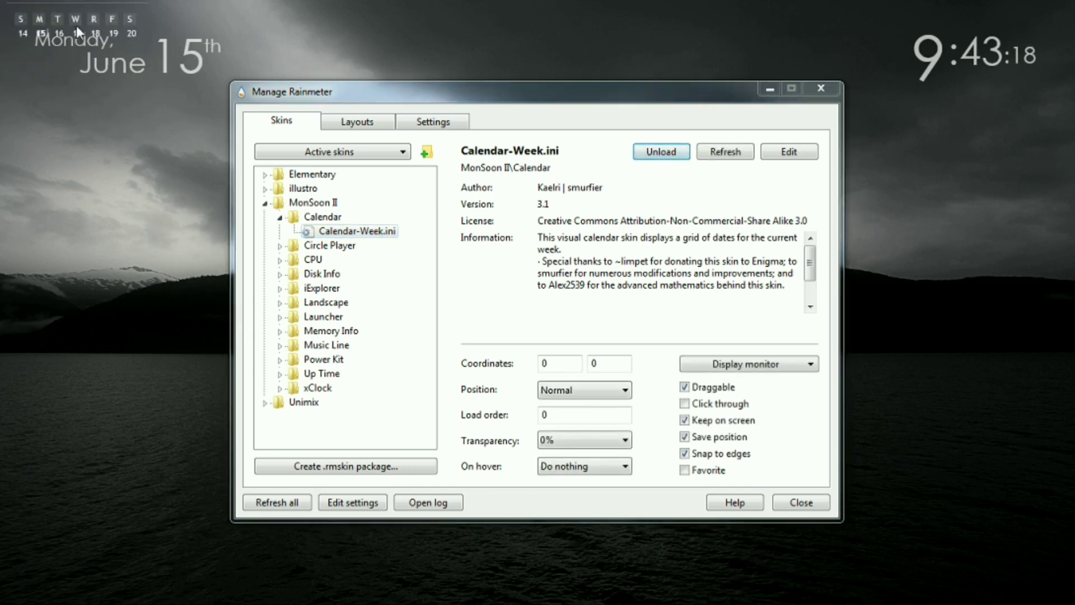
left_click_drag(76, 31, 94, 132)
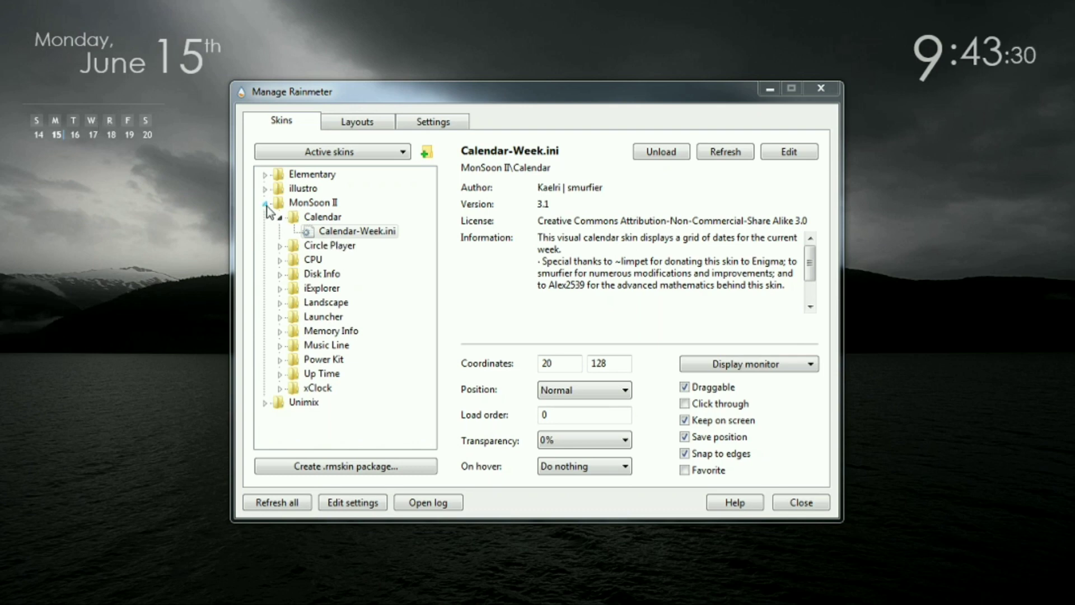
Load the Circle Player.ini skin from MonSoon II and place the music player below the week calendar, at about 0, 208.
left_click(280, 218)
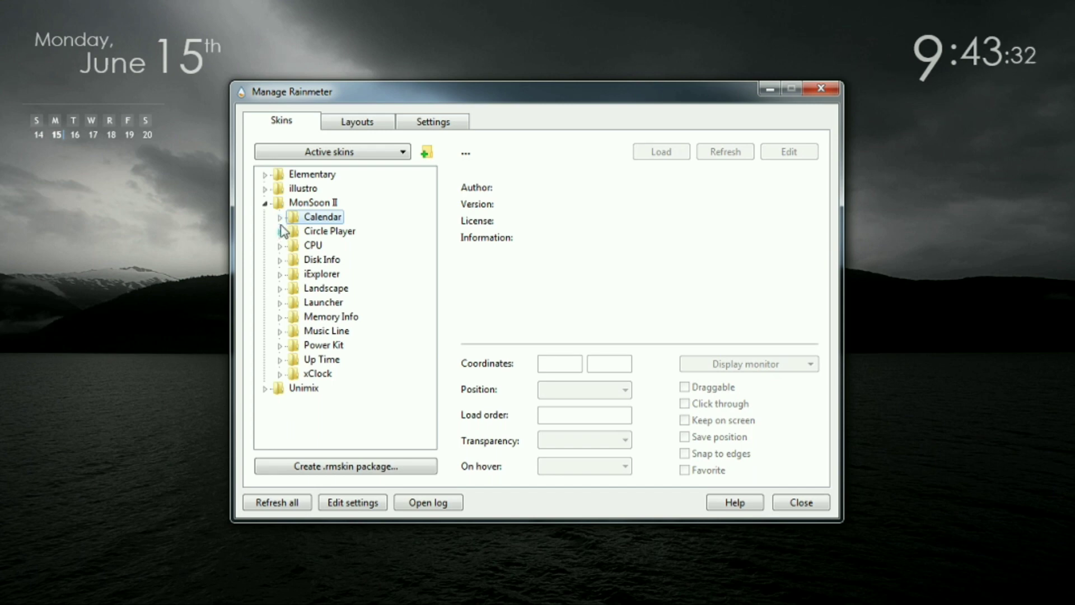
left_click(280, 232)
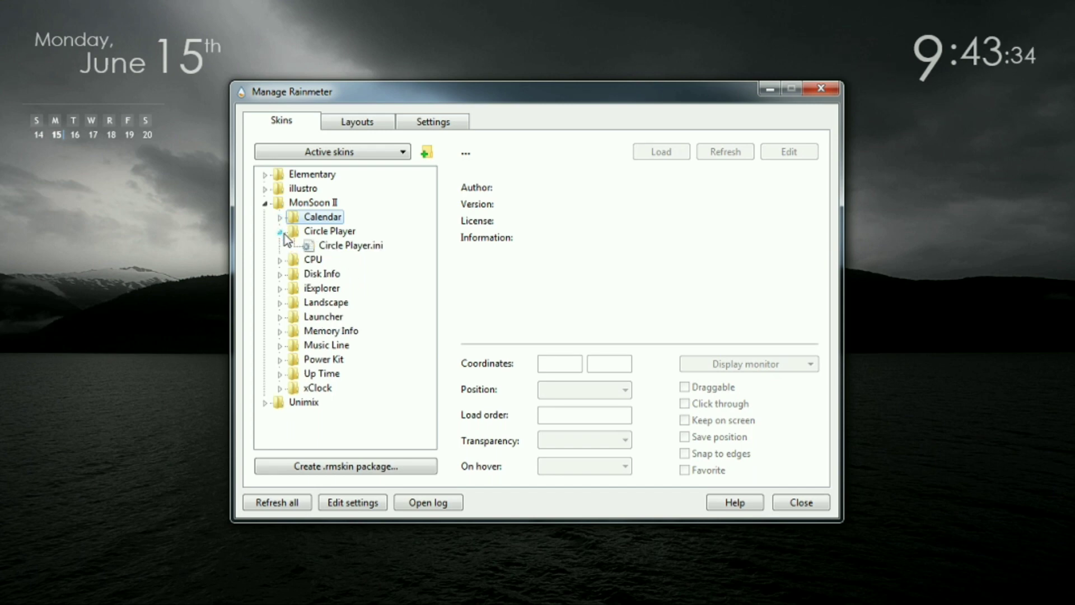
left_click(350, 246)
left_click(671, 153)
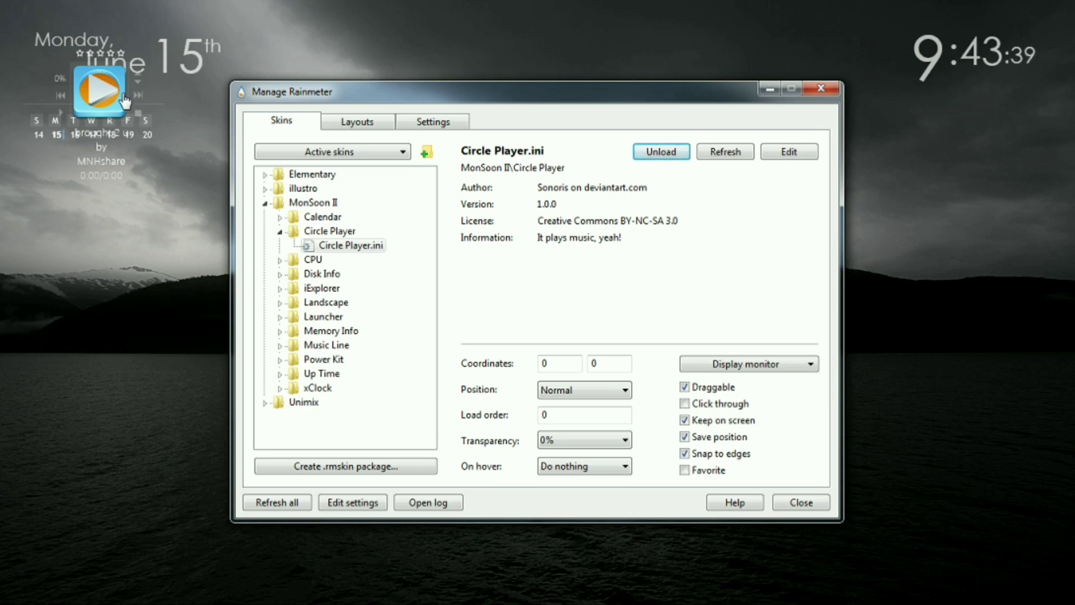
left_click_drag(124, 100, 115, 258)
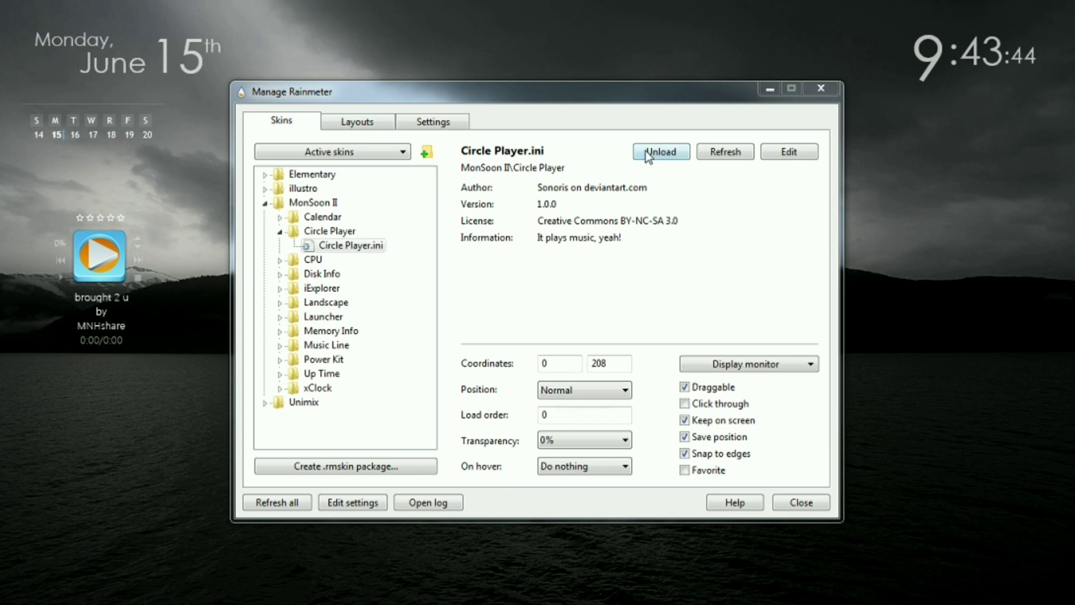
Unload MonSoon II's Circle Player.ini skin to remove the music player from the desktop, and collapse its folder.
left_click(339, 248)
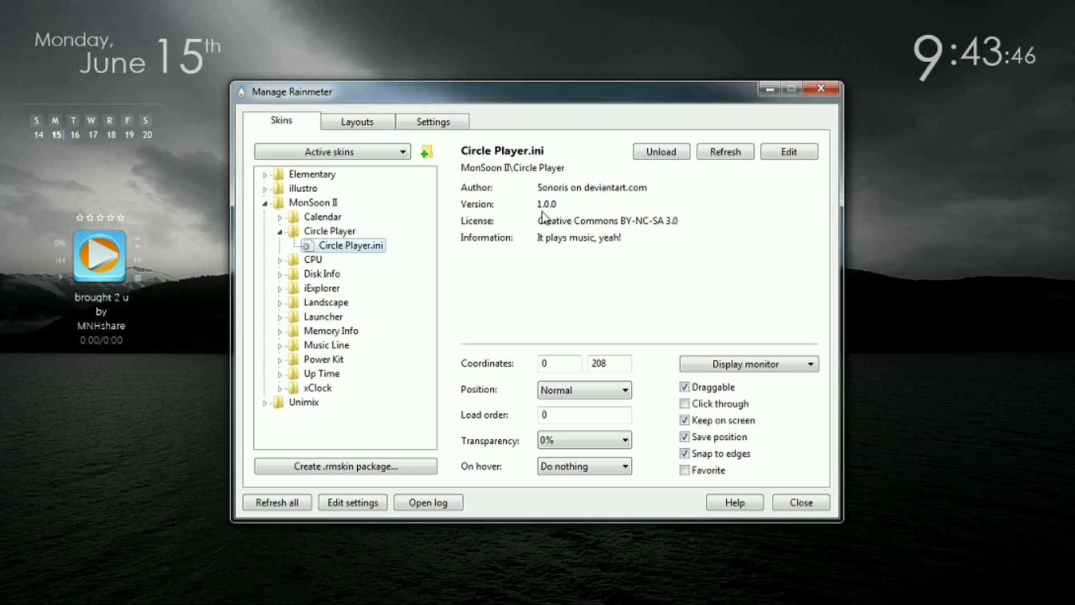
left_click(661, 152)
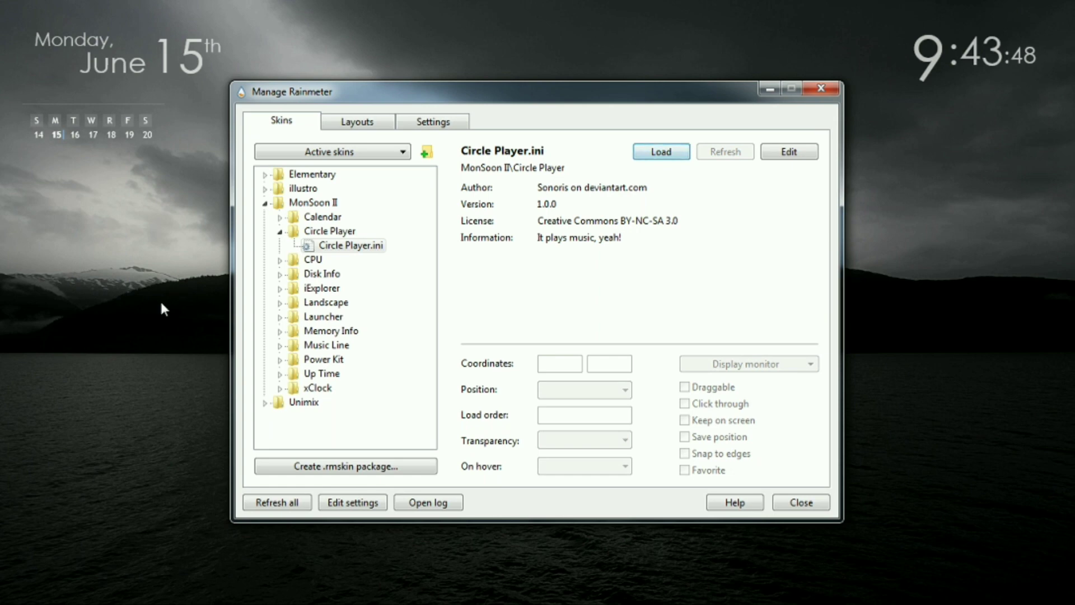
left_click(279, 231)
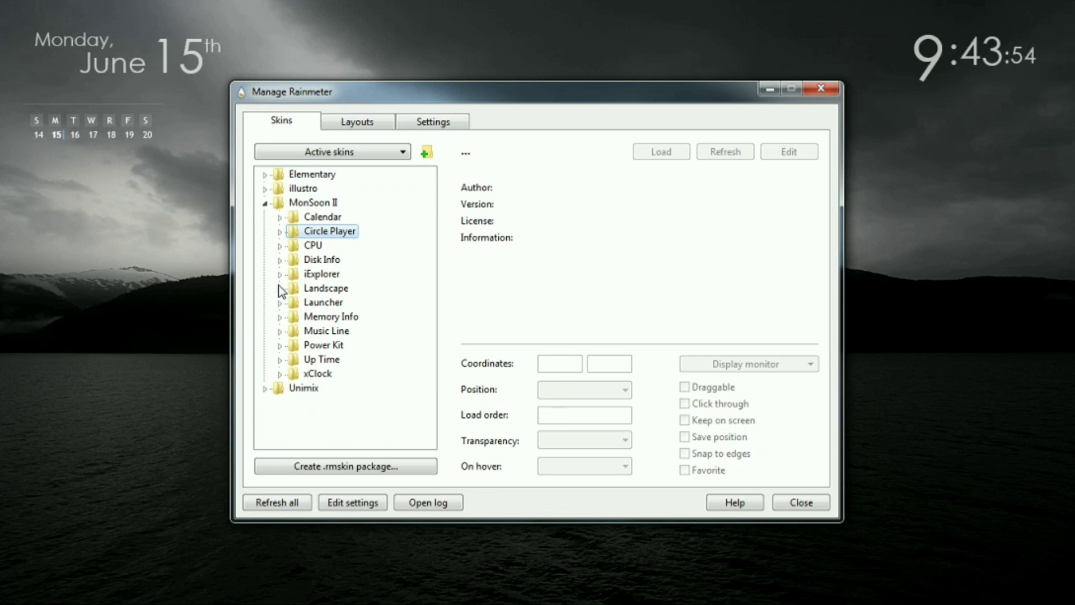
Load the Power I White.ini skin from MonSoon II's Power Kit folder and place the power icons near the desktop's lower centre, at about 530, 657.
left_click(280, 345)
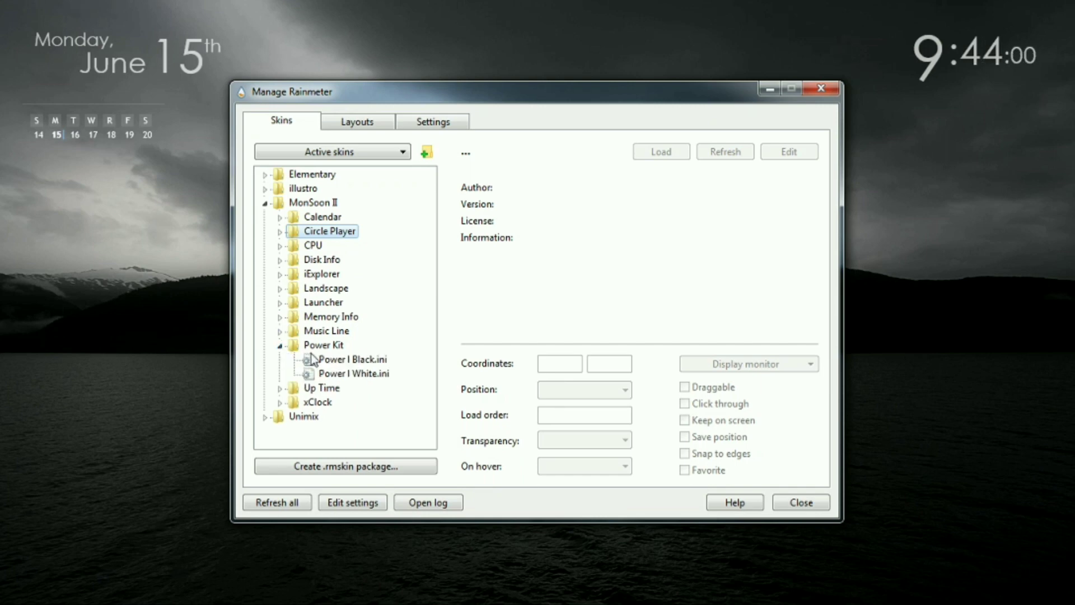
left_click(330, 360)
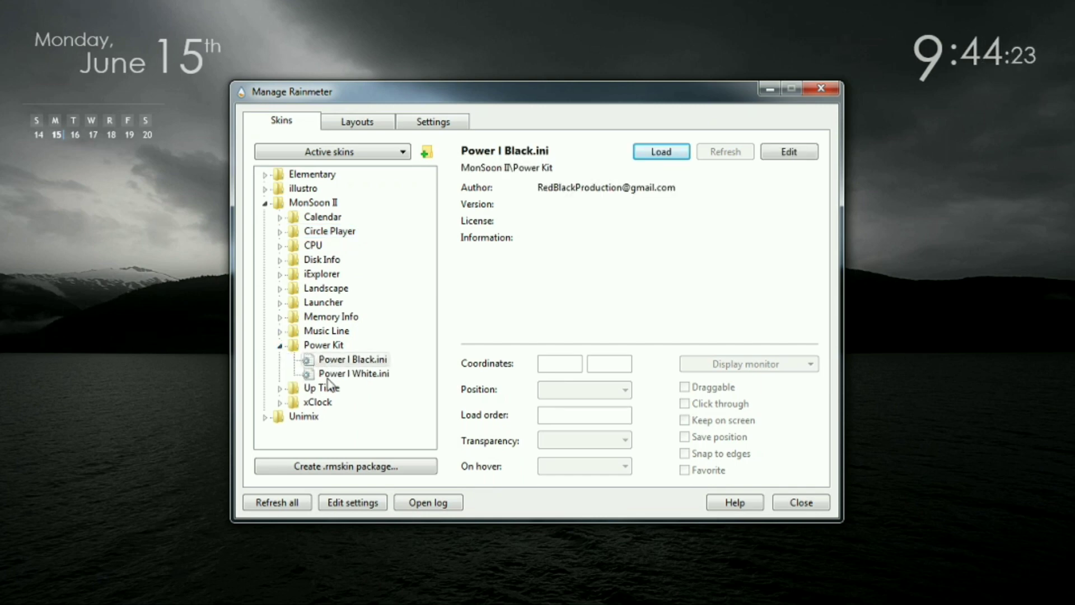
left_click(372, 373)
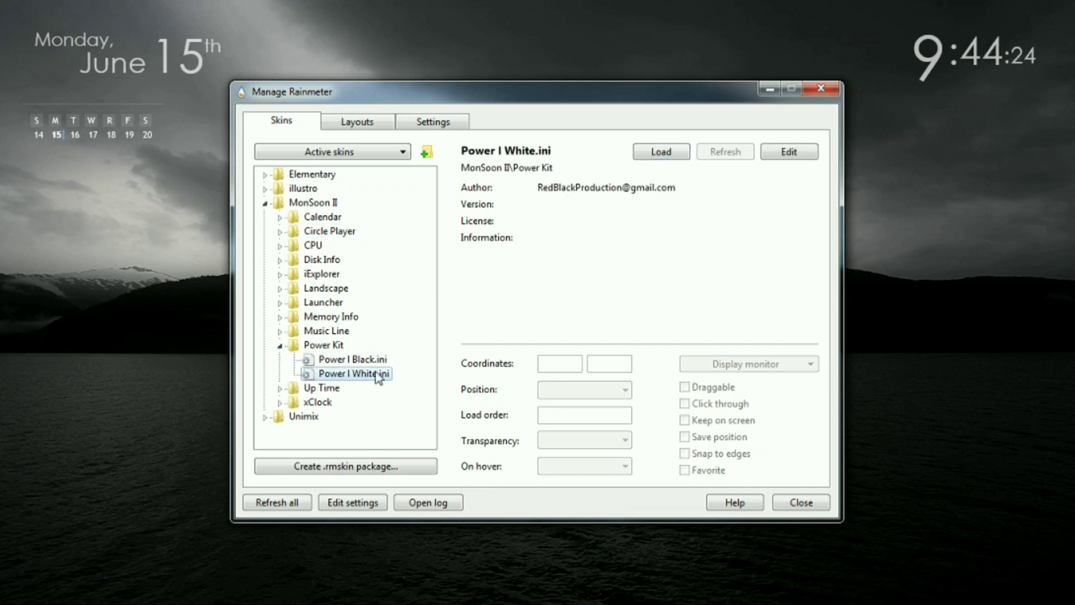
left_click(643, 155)
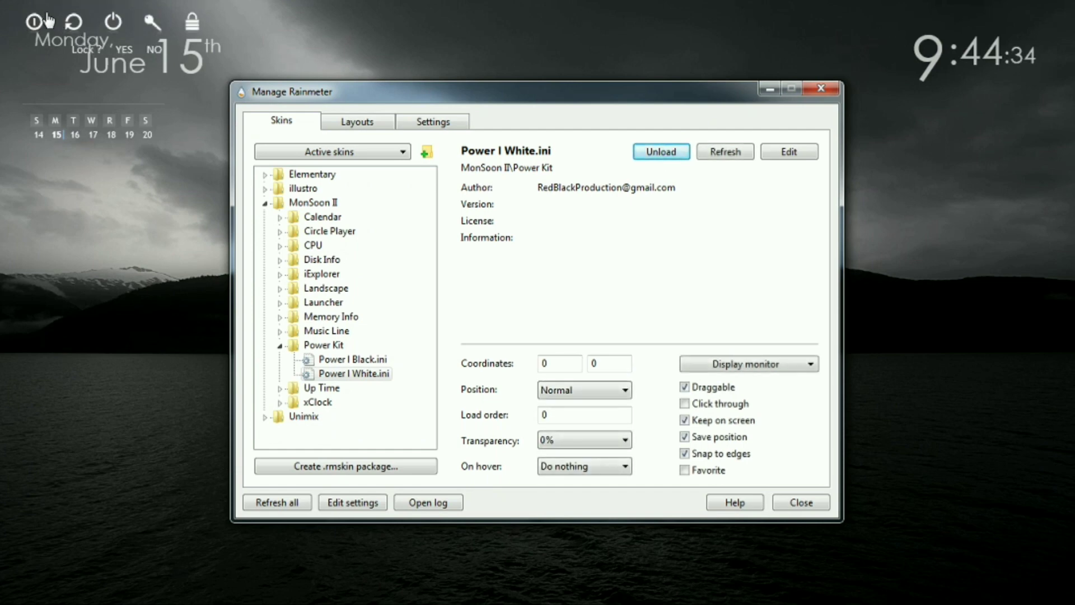
left_click_drag(53, 17, 469, 531)
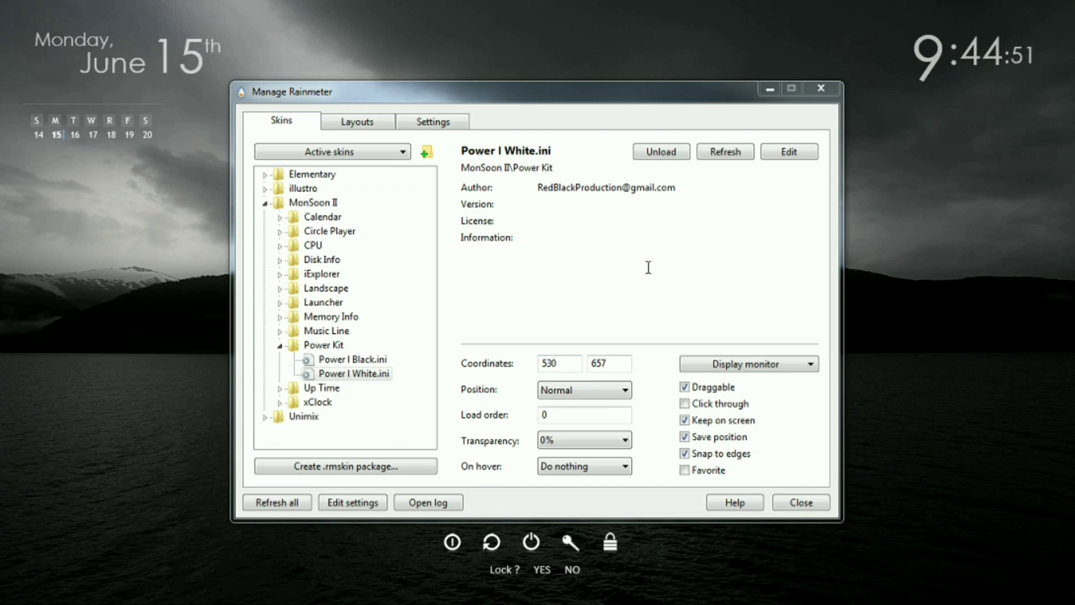
left_click(280, 346)
left_click(280, 346)
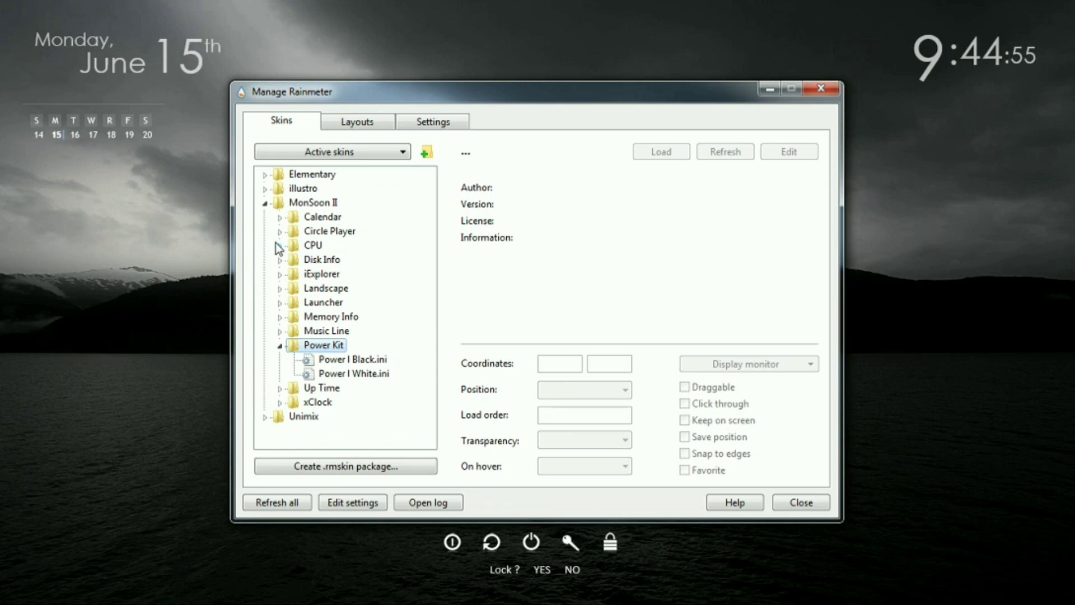
Load the xclock.ini skin from MonSoon II's xClock folder and place the round clock below the text clock, at about 1148, 147.
left_click(280, 403)
left_click(331, 416)
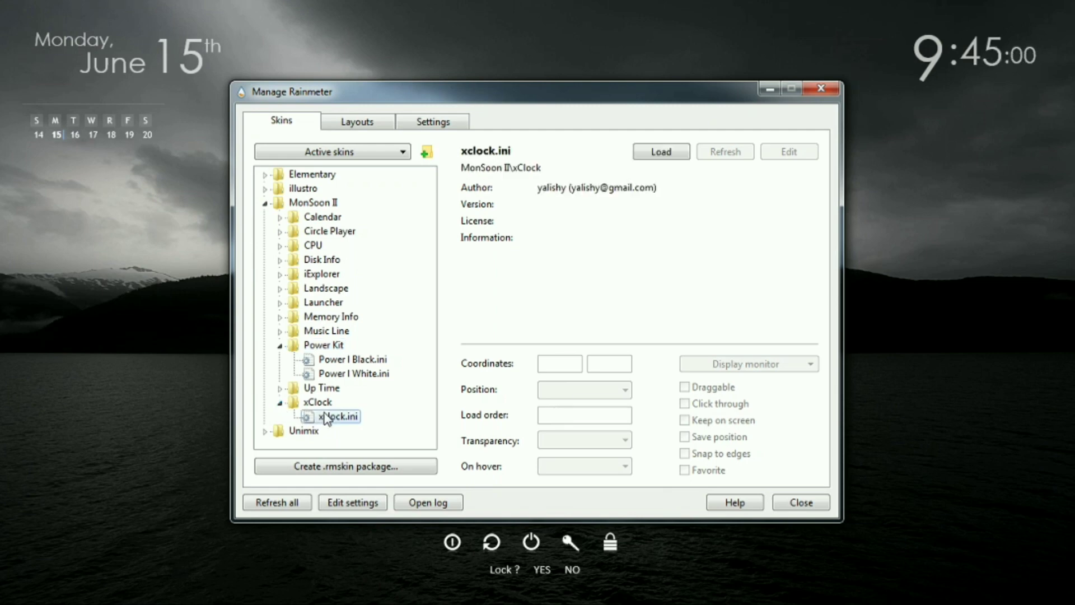
left_click(654, 153)
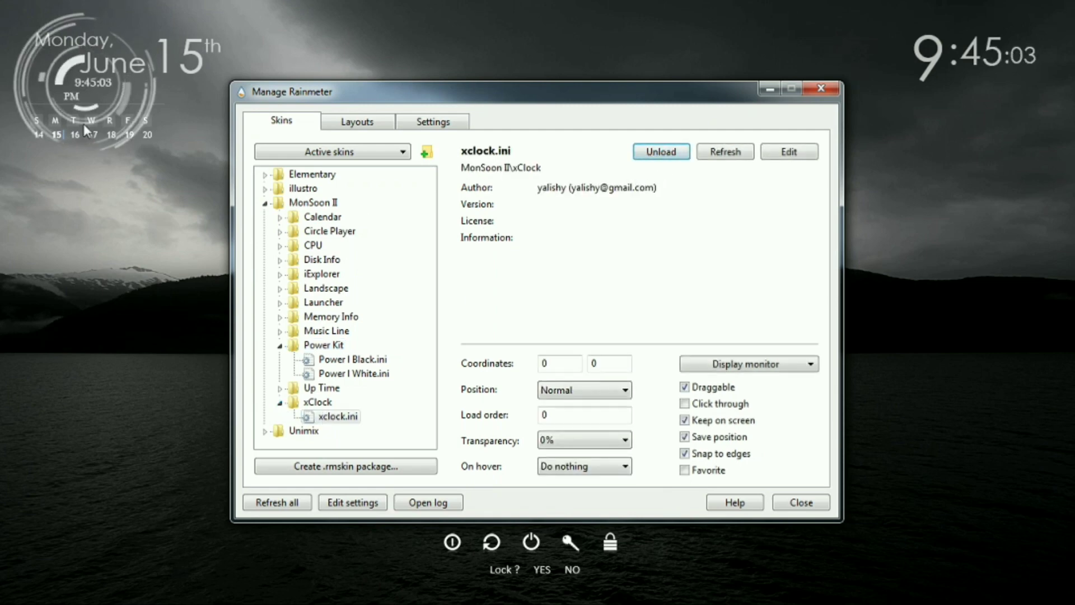
left_click_drag(52, 72, 967, 191)
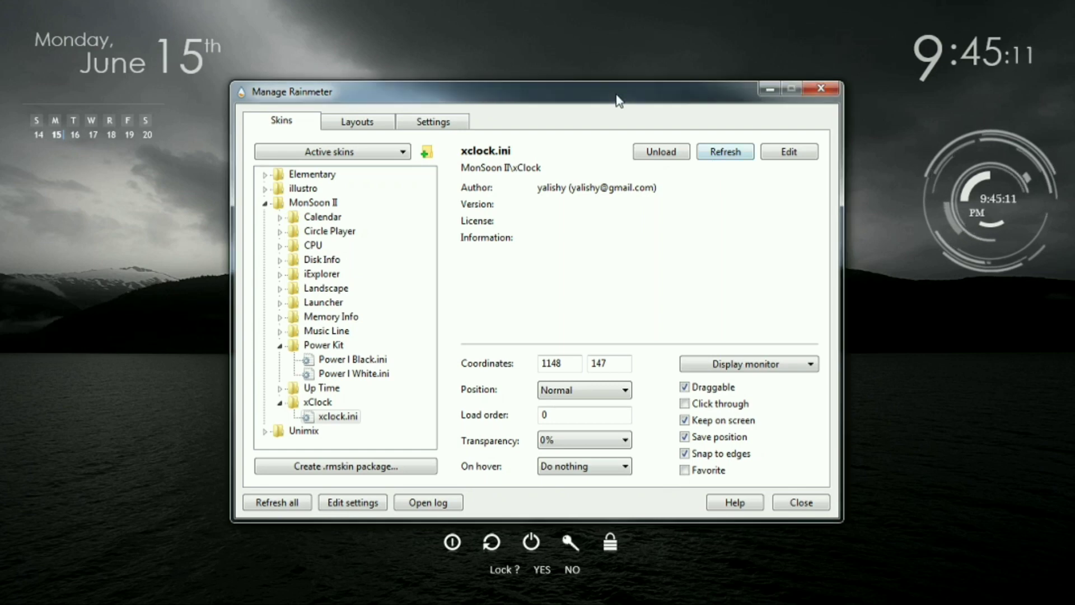
left_click_drag(618, 100, 251, 211)
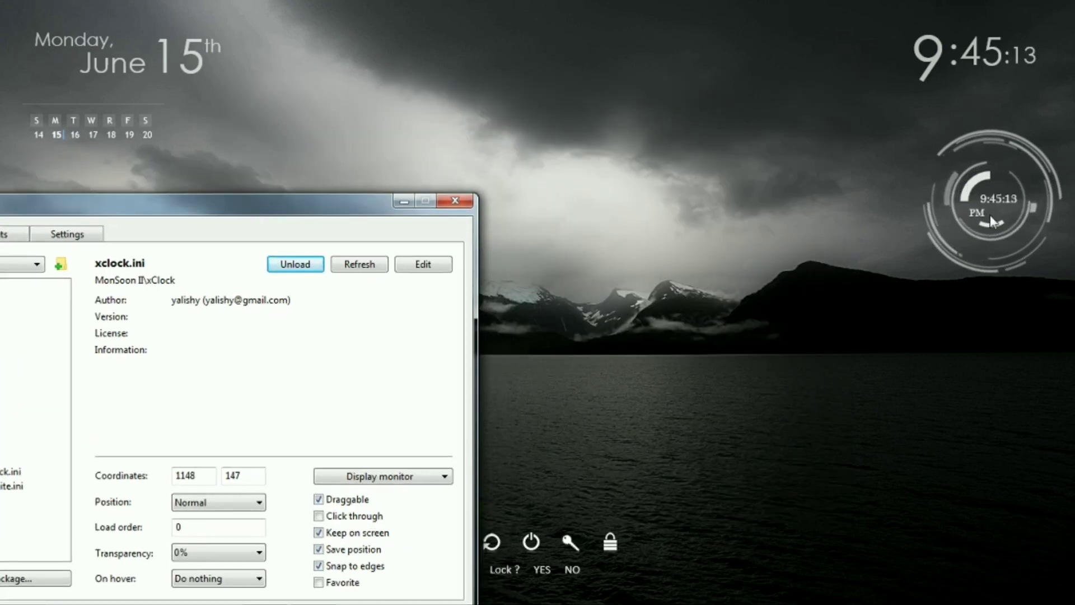
left_click(658, 167)
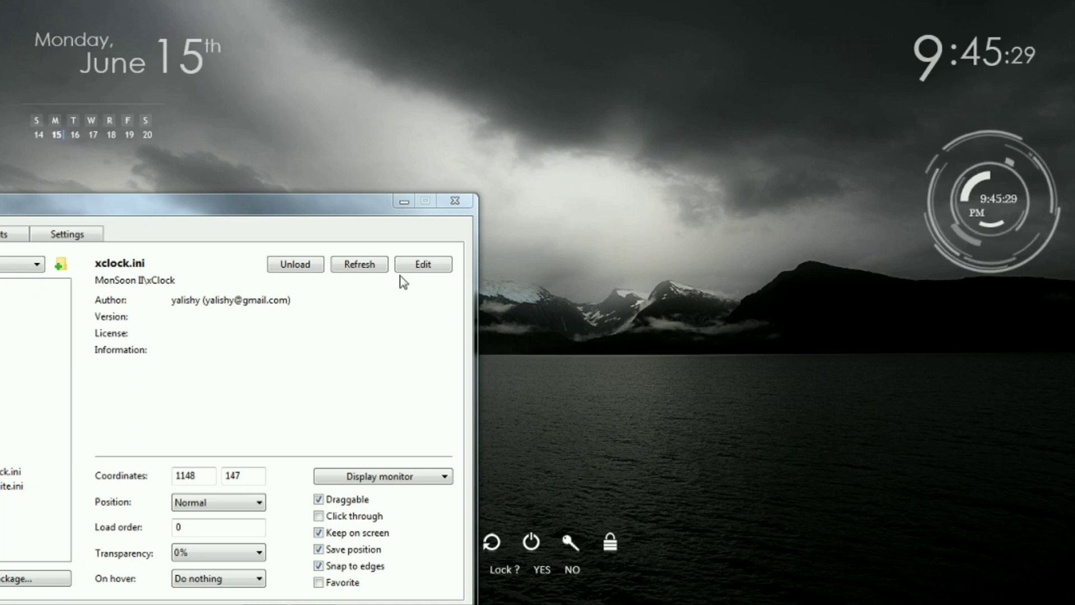
left_click_drag(335, 206, 574, 102)
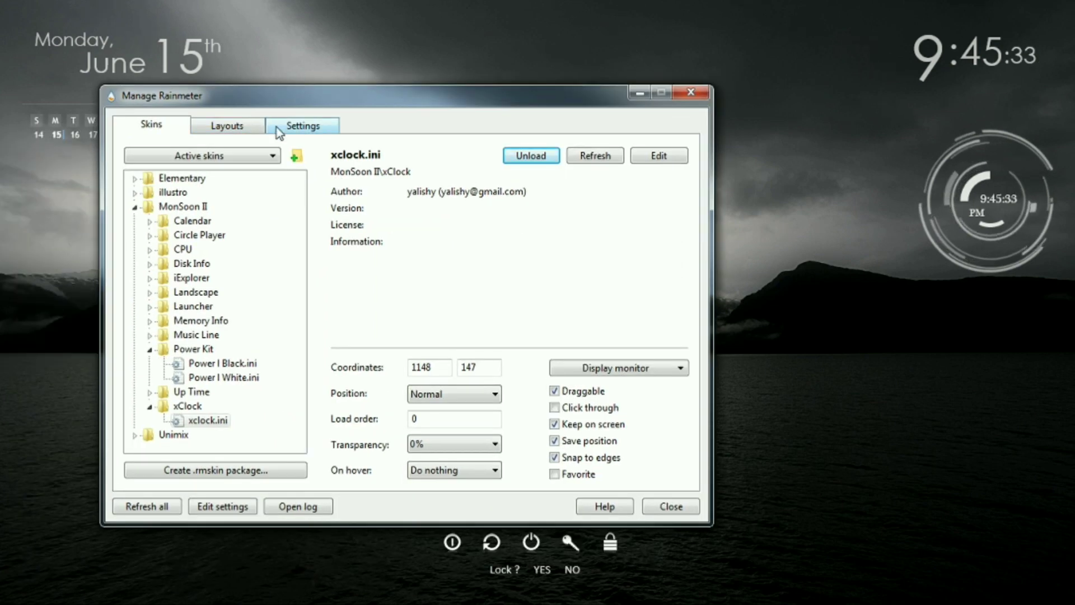
Unload Elementary's eTime1.ini text clock and move the round xClock into its place near the desktop's upper-right corner.
left_click(135, 179)
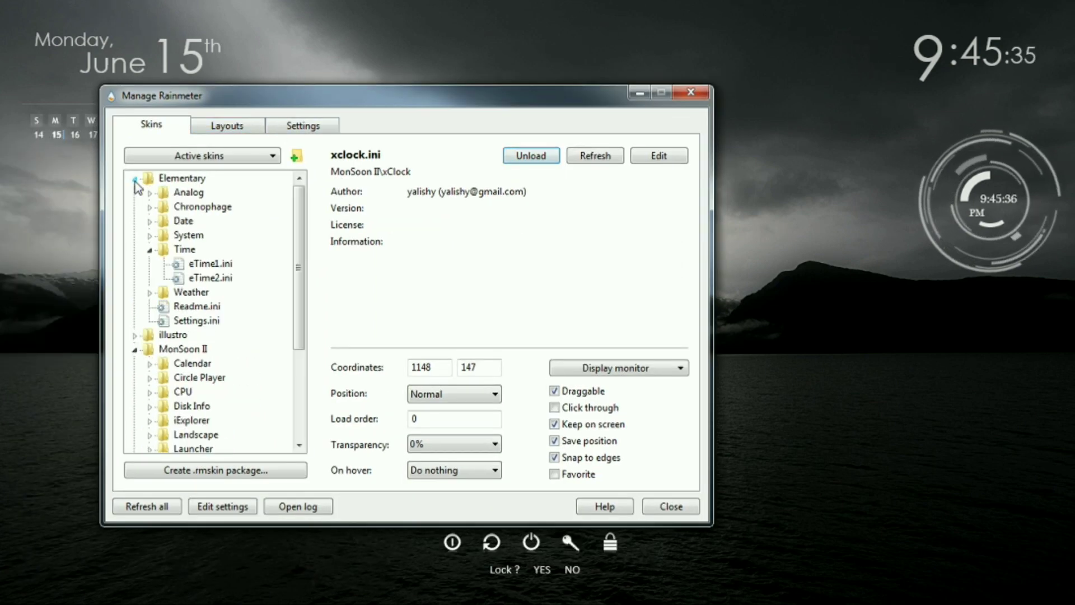
left_click(179, 265)
left_click(525, 161)
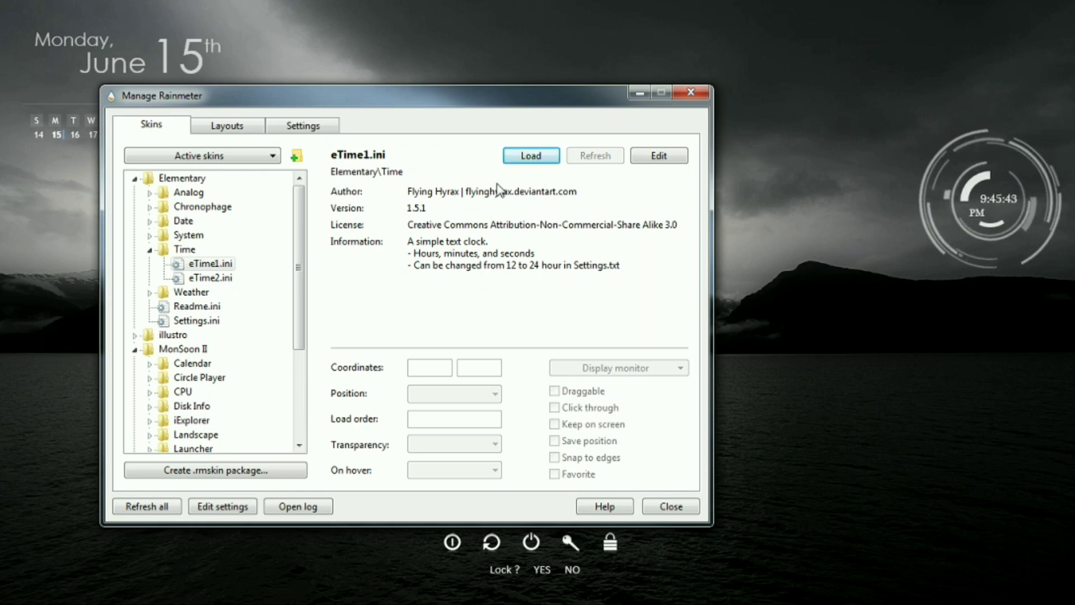
left_click(150, 250)
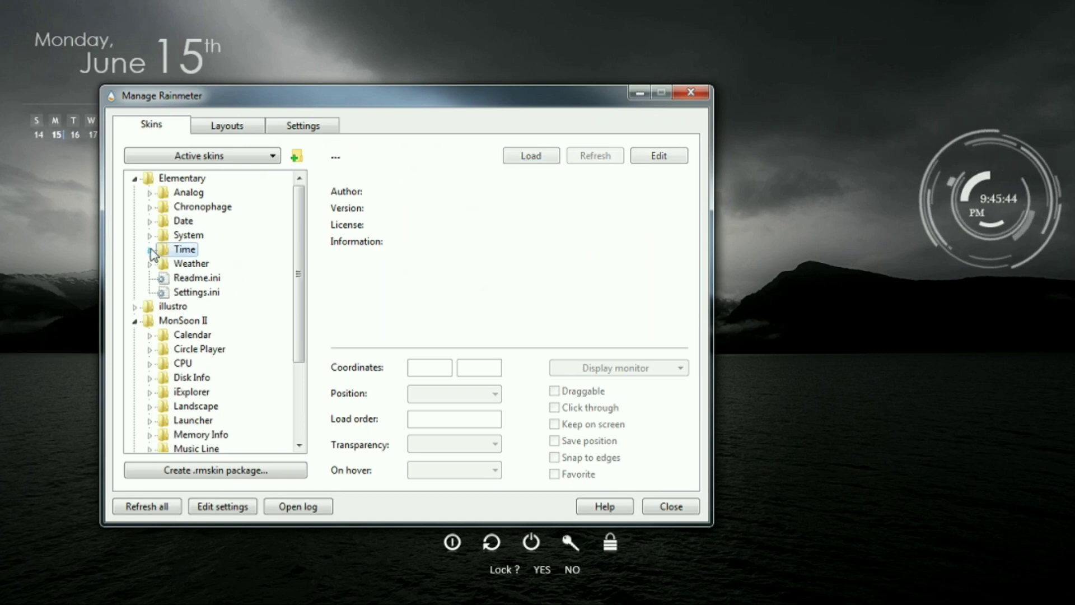
left_click(134, 178)
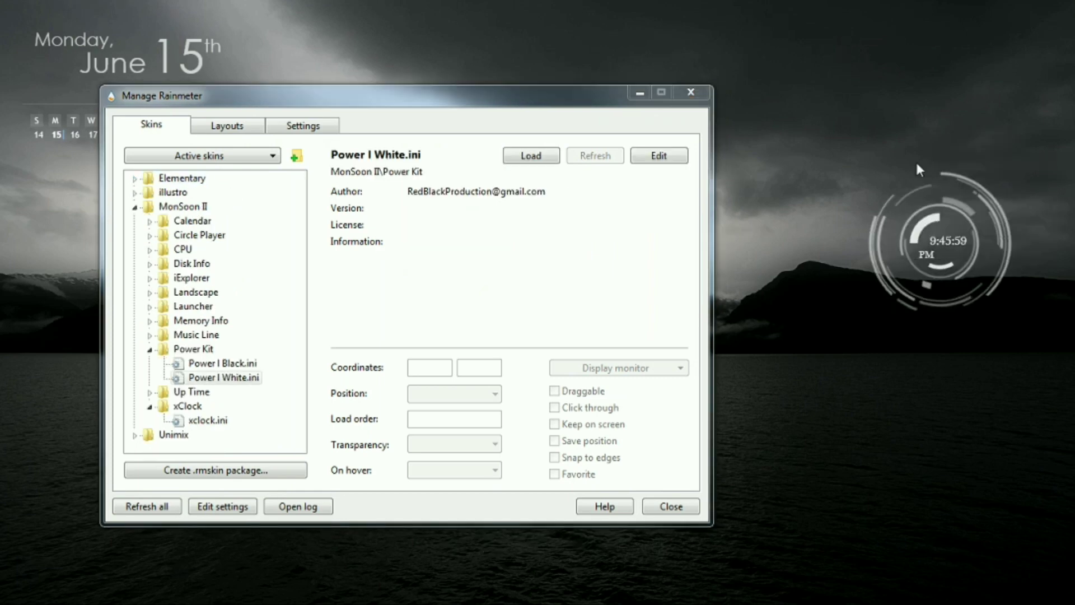
left_click_drag(915, 160, 975, 49)
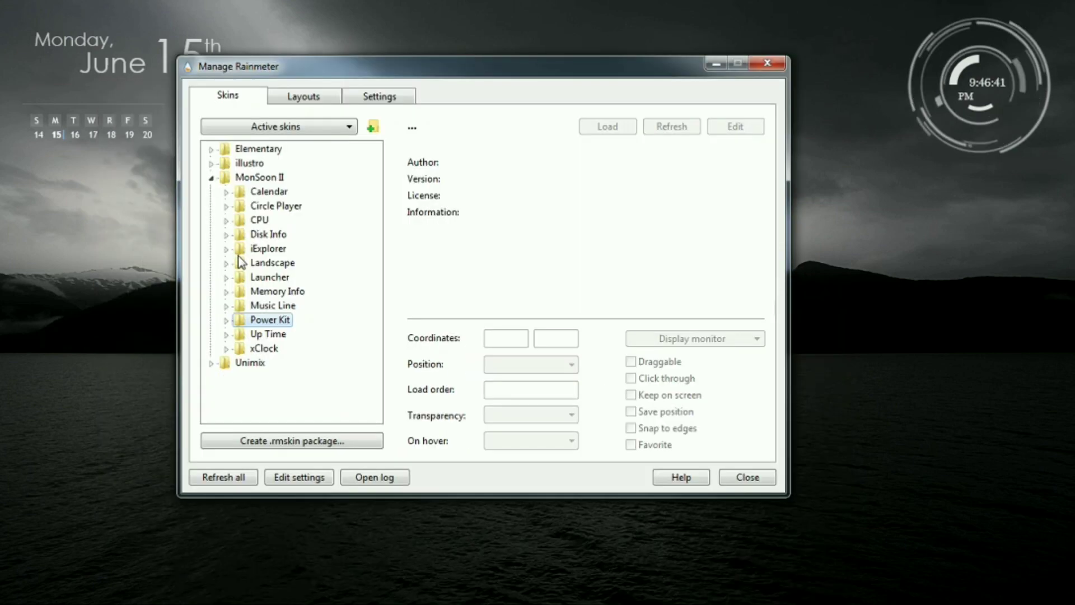
Reload the Power I White.ini skin from MonSoon II's Power Kit folder and move the Manage Rainmeter window clear of the power icons.
left_click(213, 178)
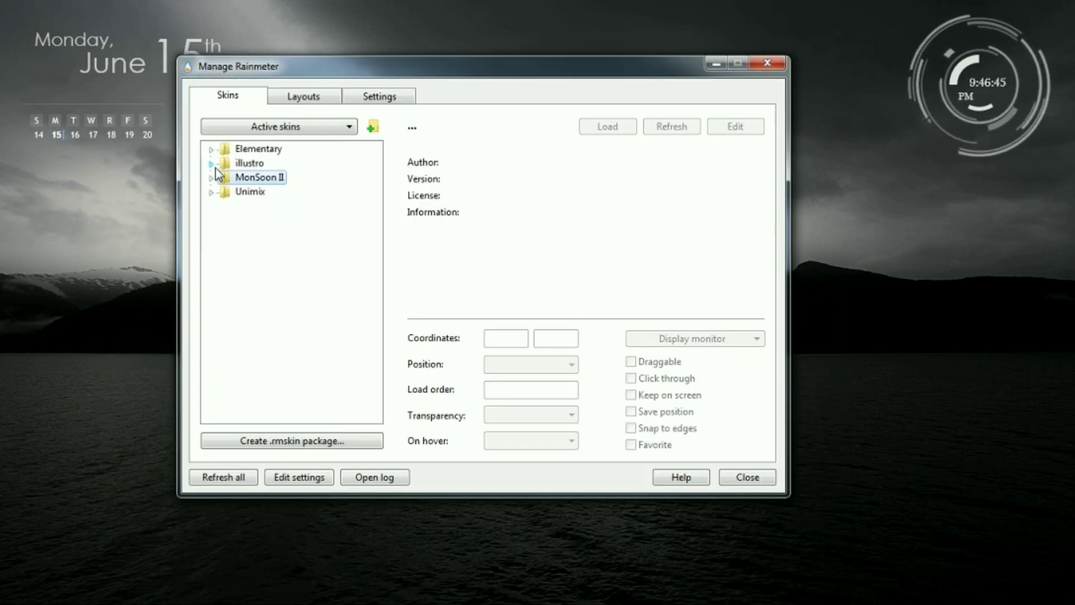
left_click(211, 150)
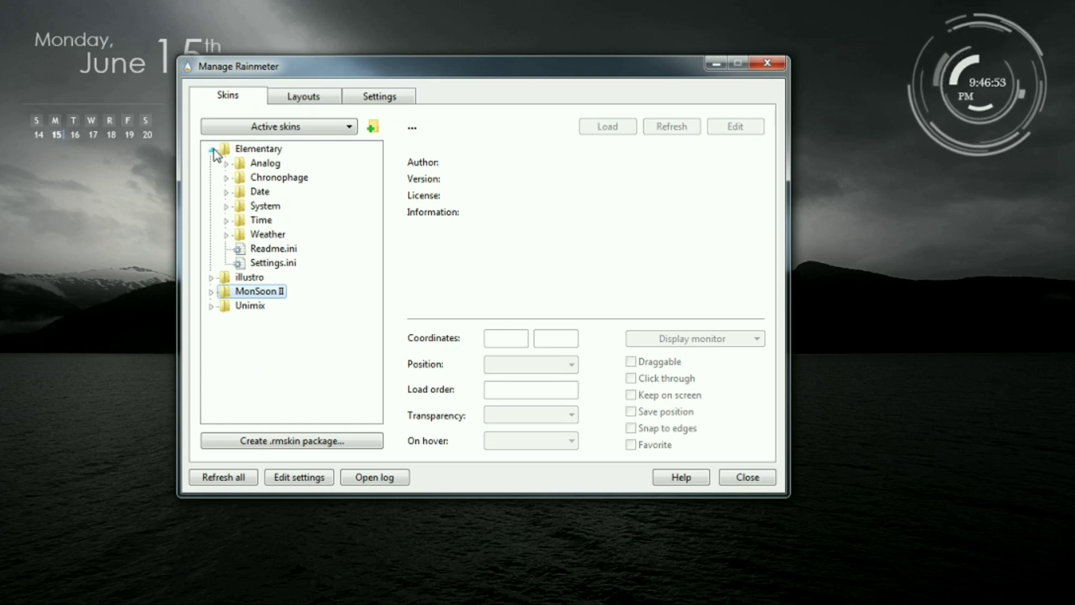
left_click(212, 149)
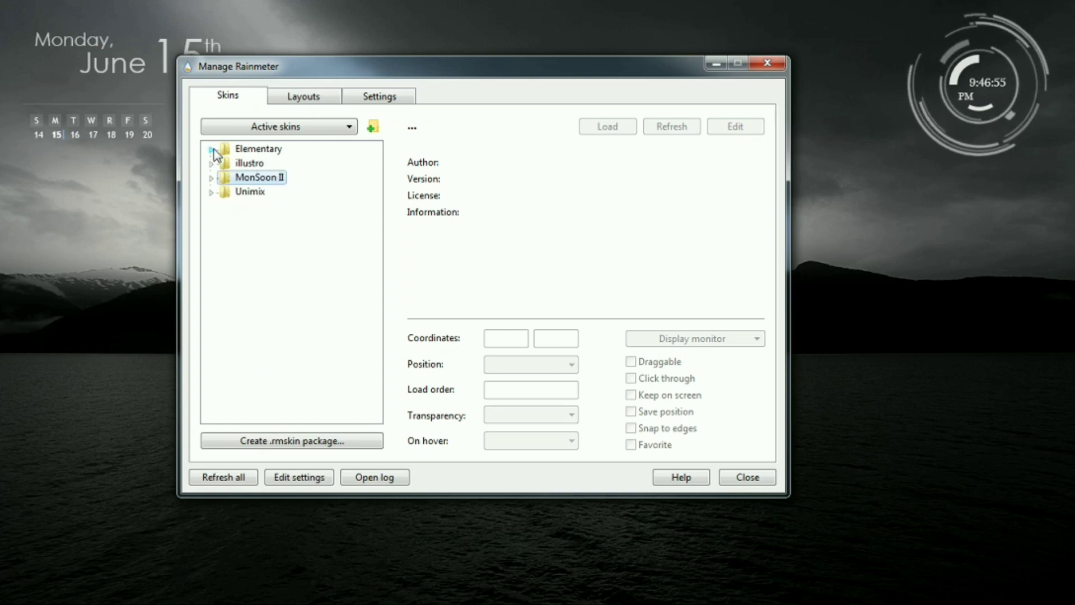
left_click(211, 178)
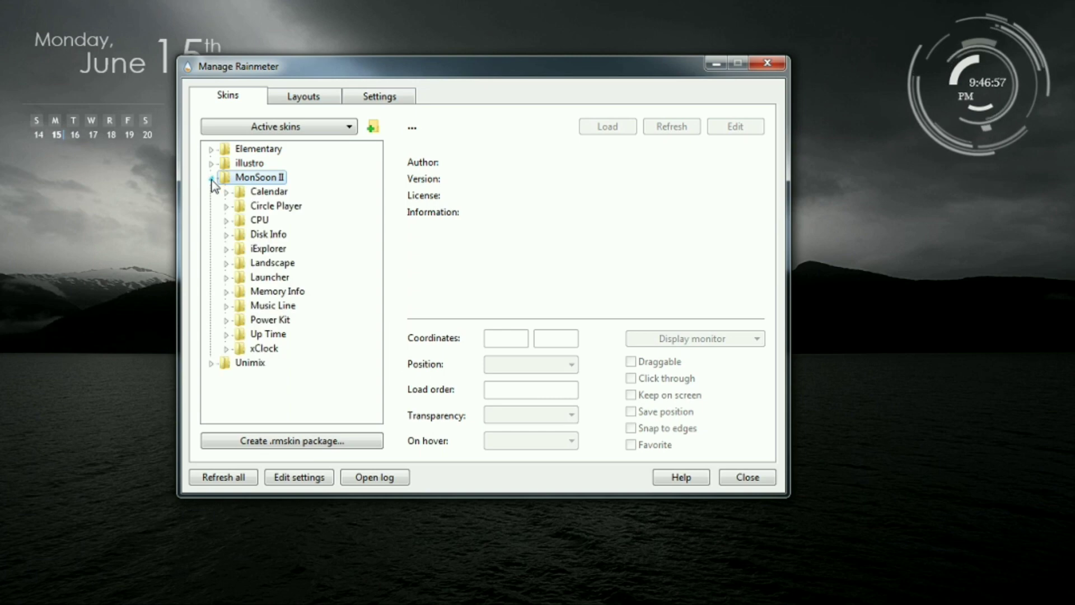
left_click(258, 319)
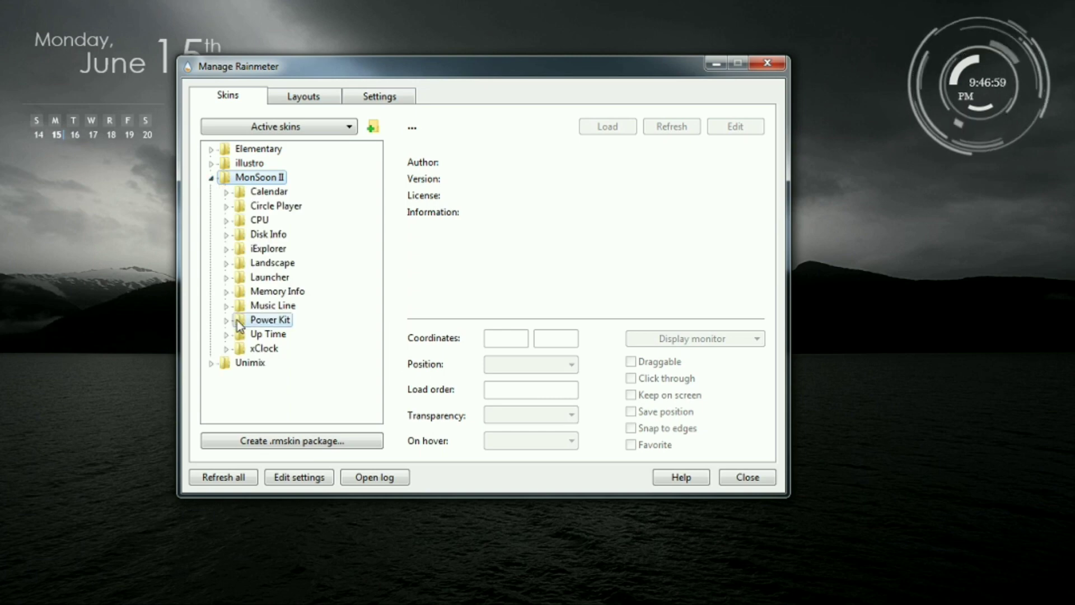
left_click(227, 320)
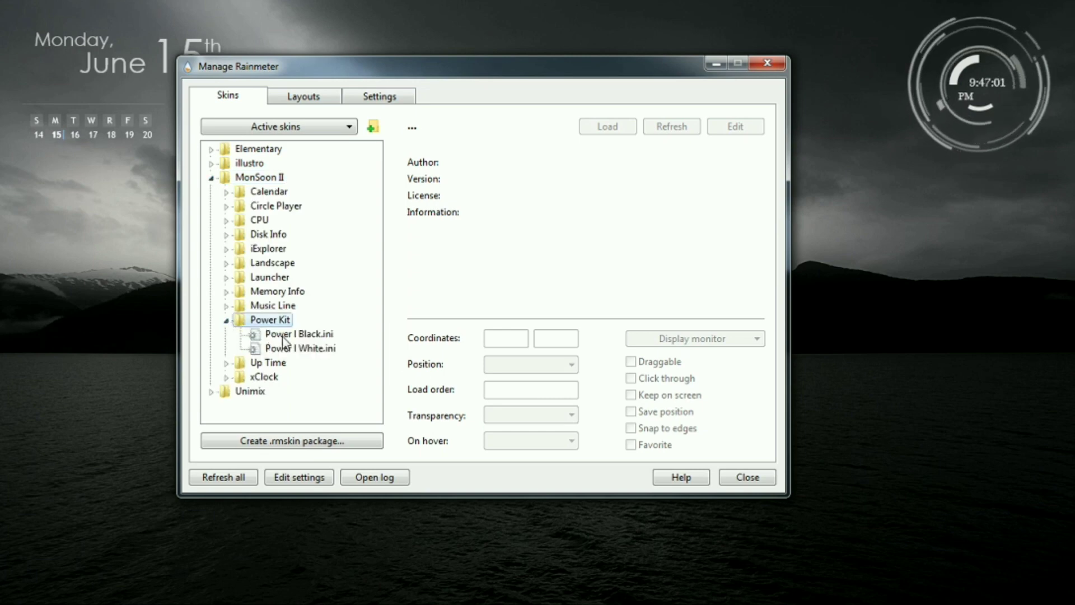
left_click(272, 350)
left_click(605, 126)
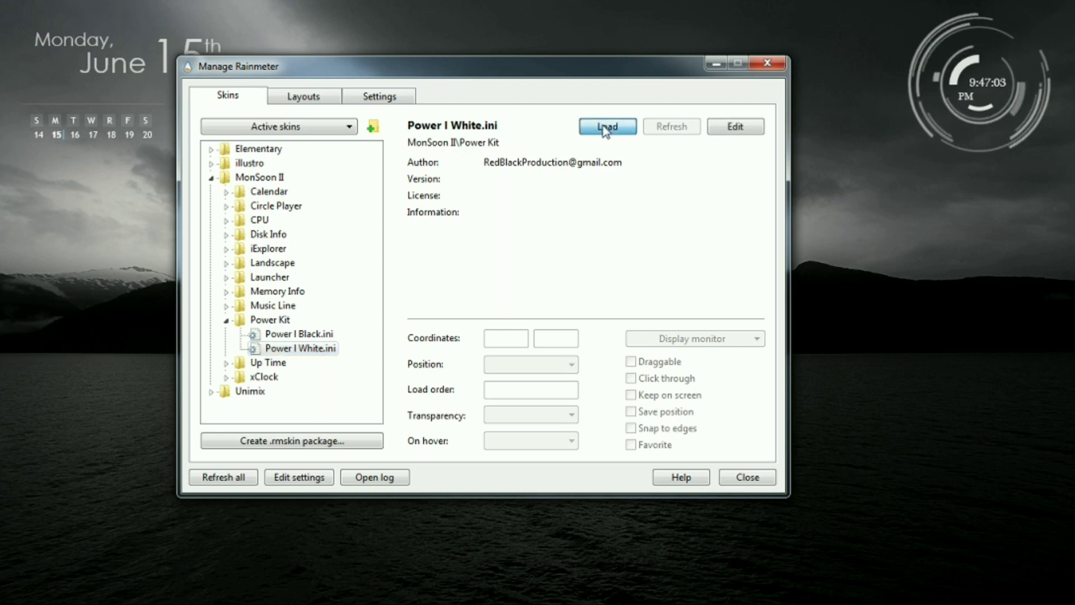
left_click_drag(558, 61, 569, 15)
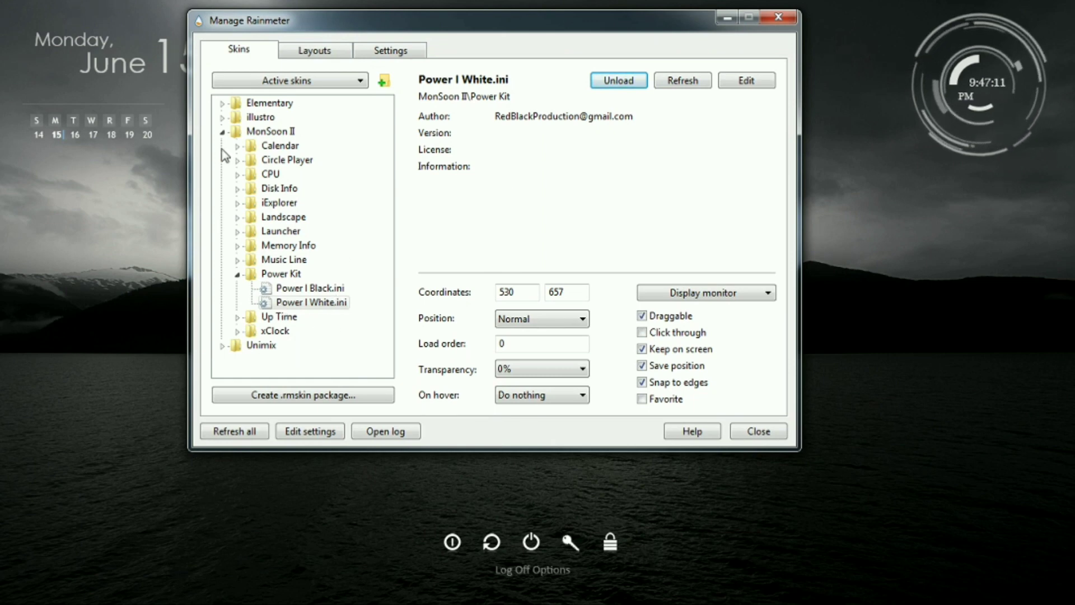
Load the Dock.ini skin from Unimix's Dock folder and place the dock just above the power icons, at about 321, 569.
left_click(222, 132)
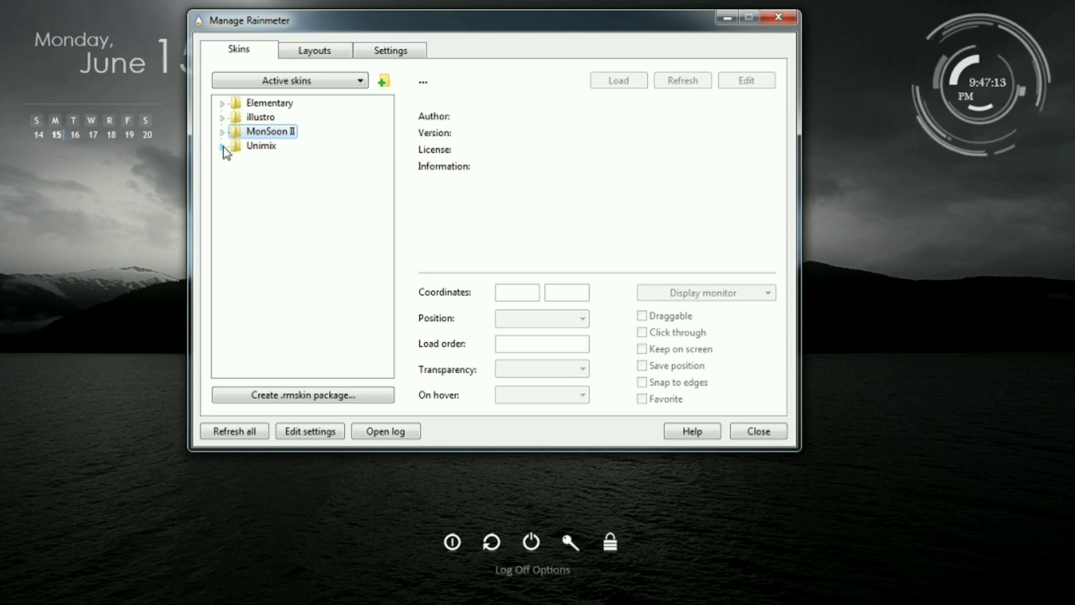
left_click(222, 146)
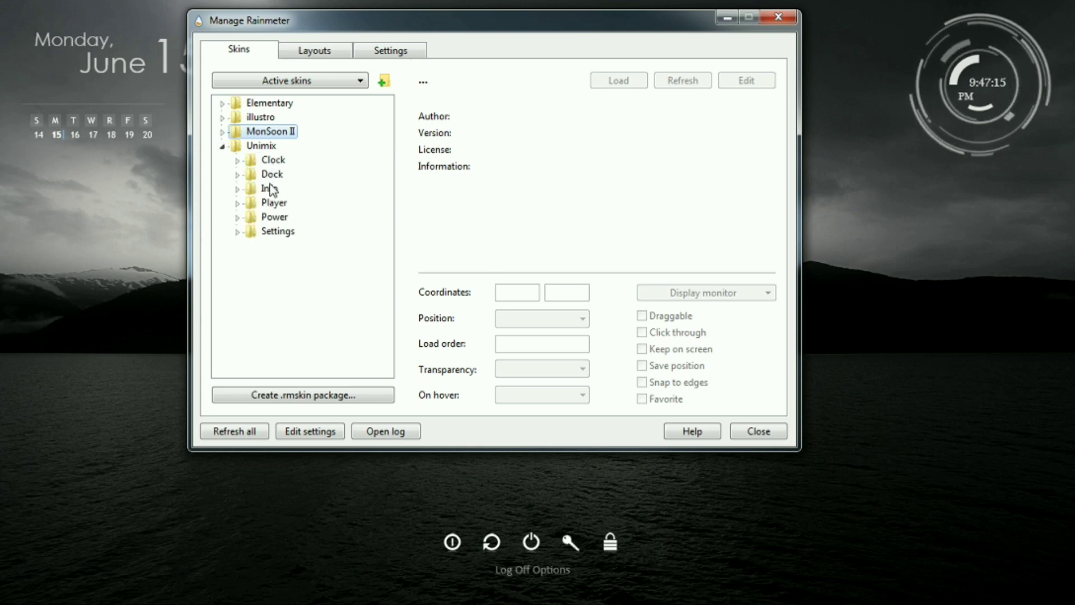
left_click(238, 174)
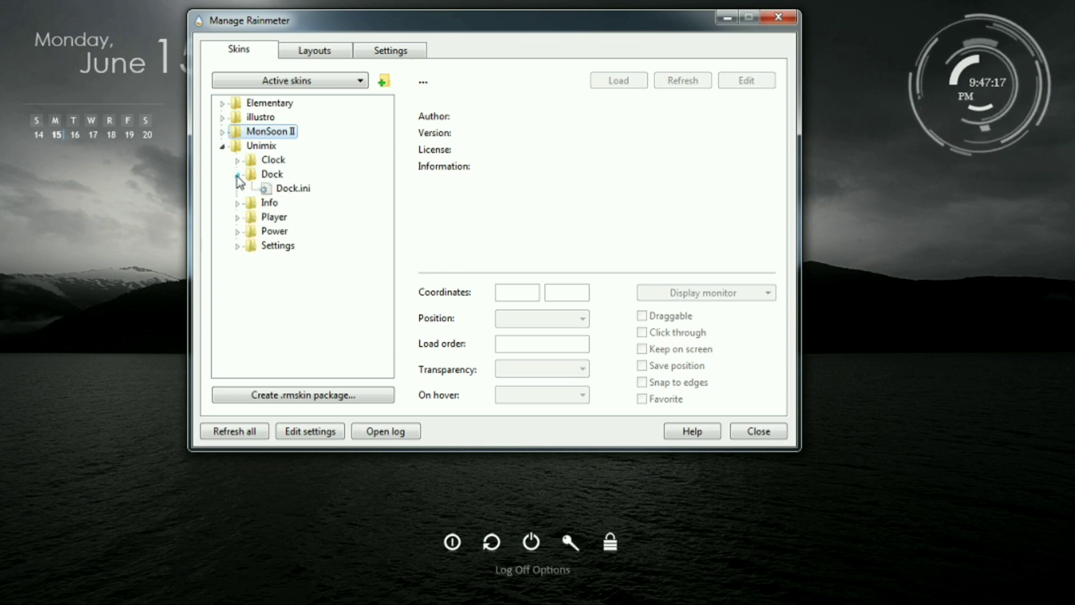
left_click(222, 118)
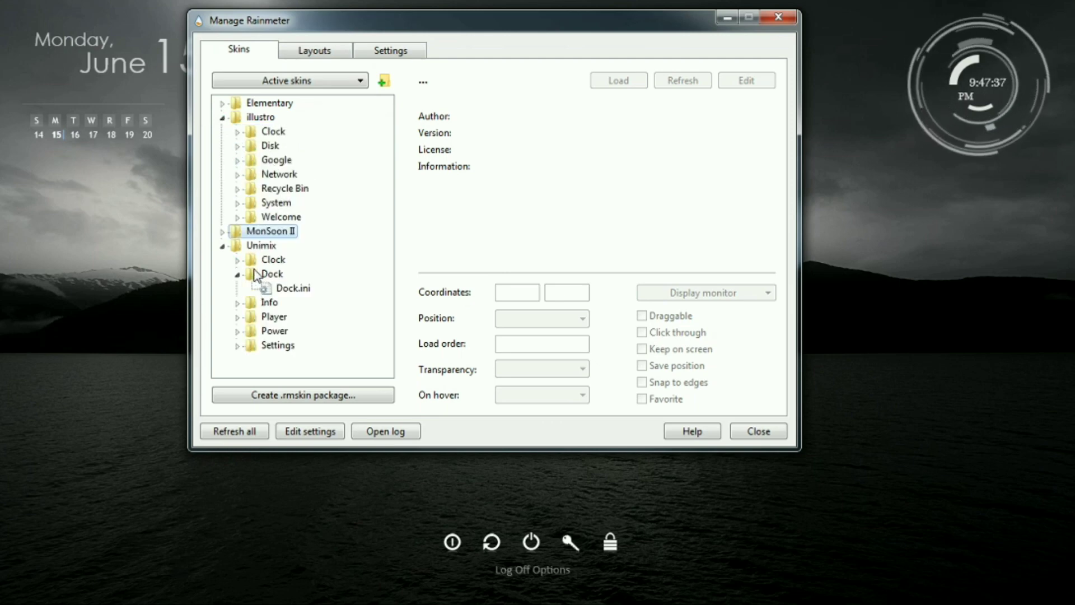
left_click(283, 289)
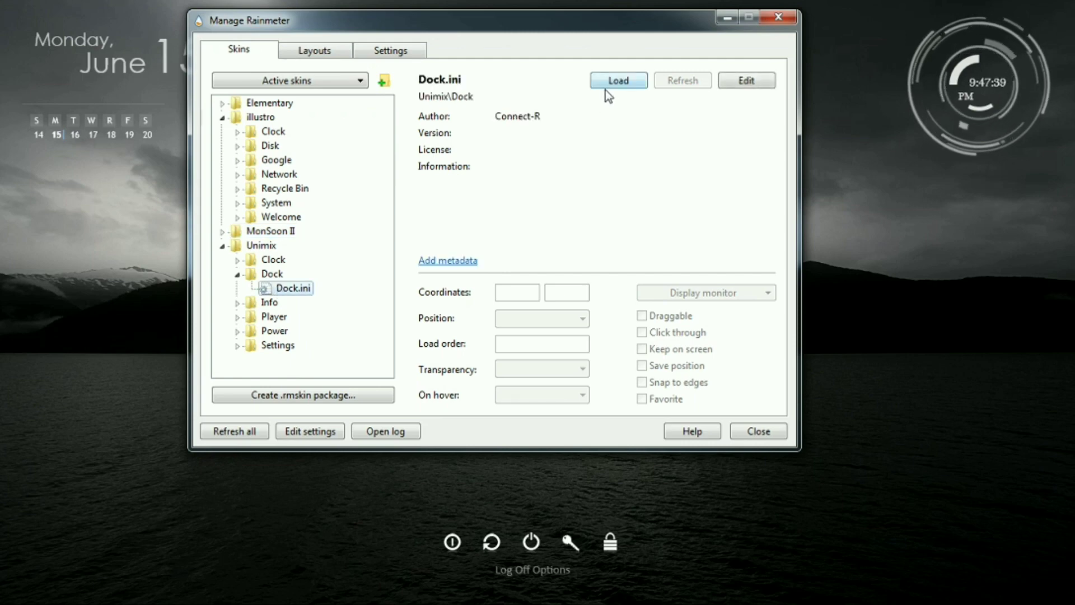
left_click(618, 82)
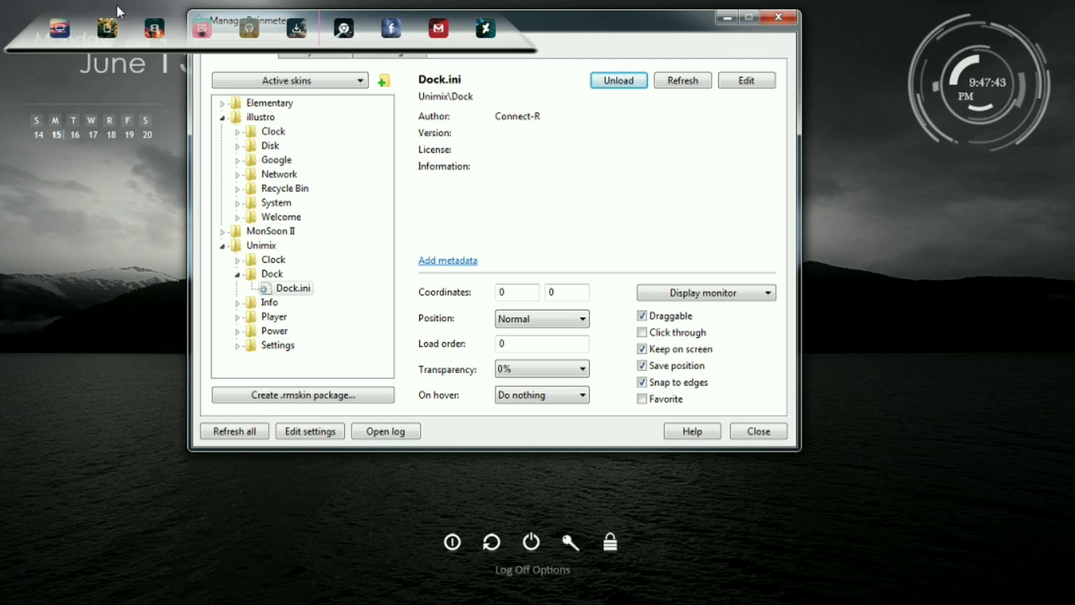
left_click_drag(119, 18, 372, 468)
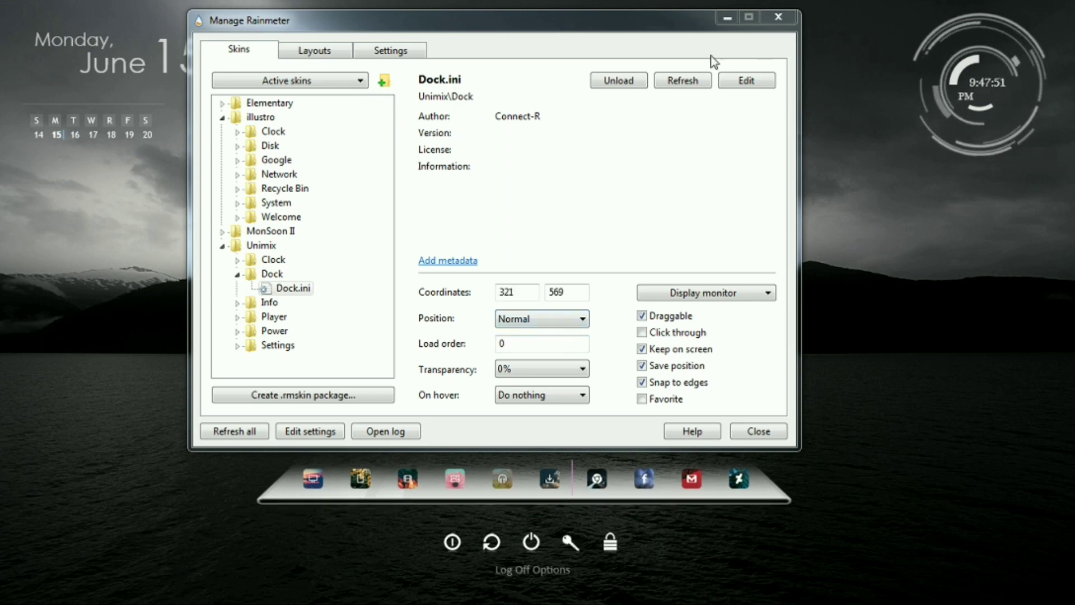
Minimize the Manage Rainmeter window, then move the dock up to just below the horizon and the round clock closer to the desktop's upper-right corner.
left_click(728, 20)
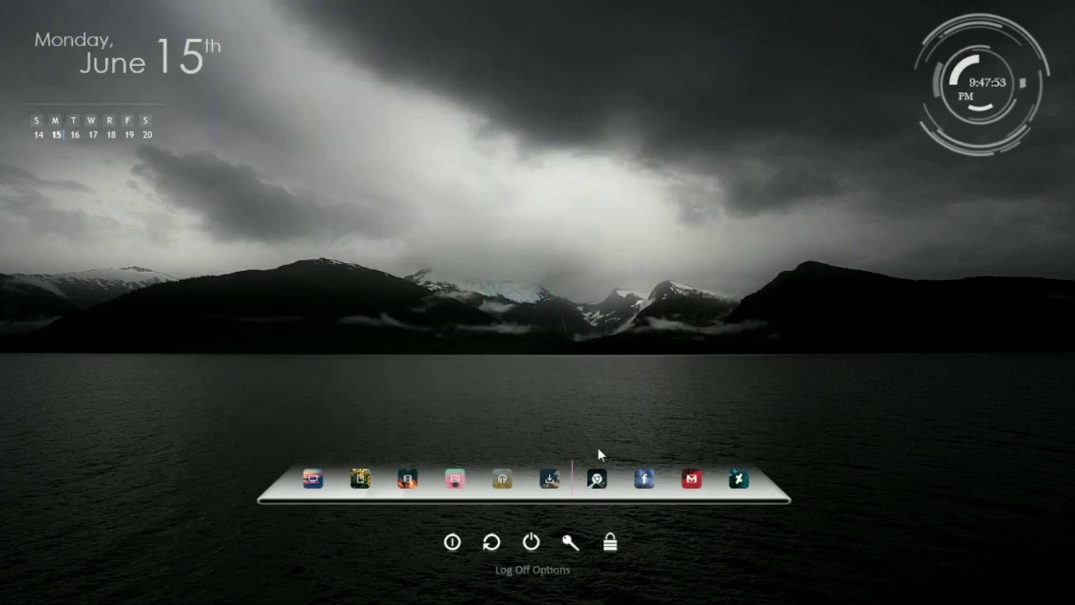
left_click_drag(572, 483, 580, 377)
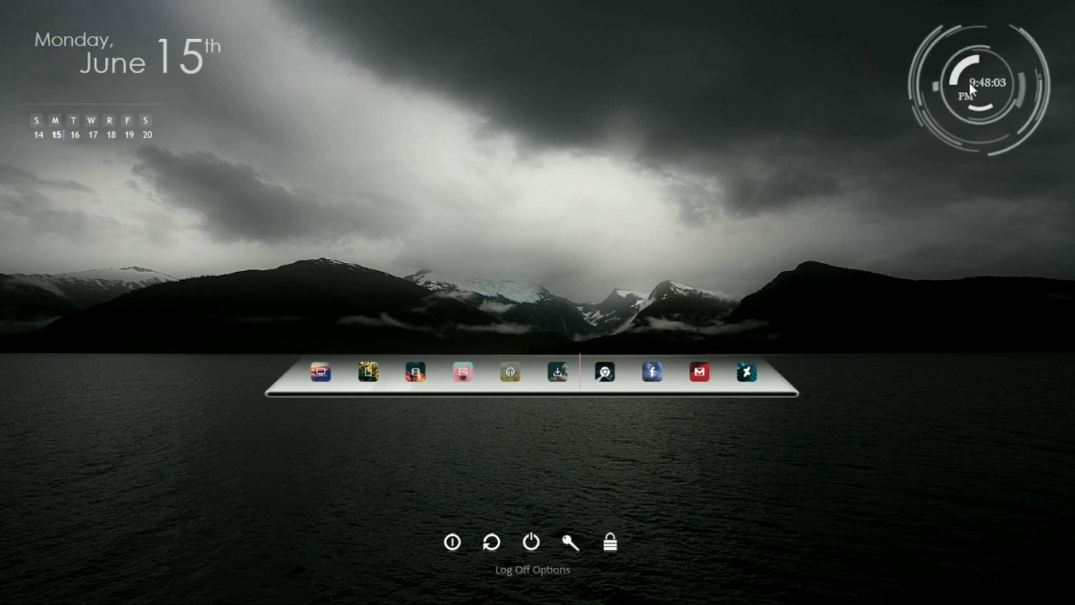
left_click_drag(969, 82, 1006, 59)
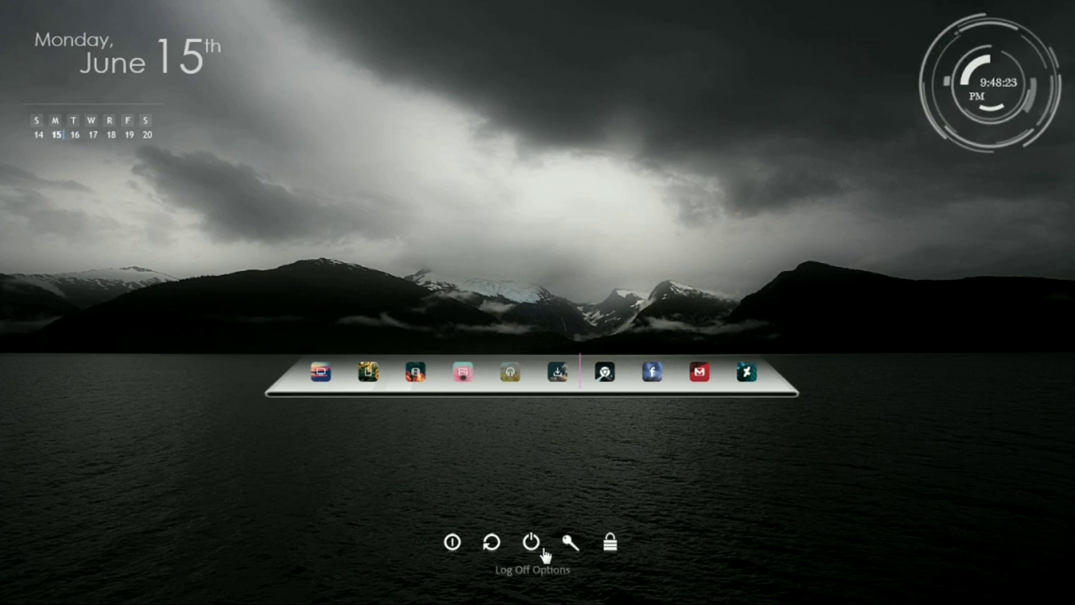
Bring up the power icons' Shut Down prompt and move the power icons to the desktop's lower-left area.
left_click(450, 542)
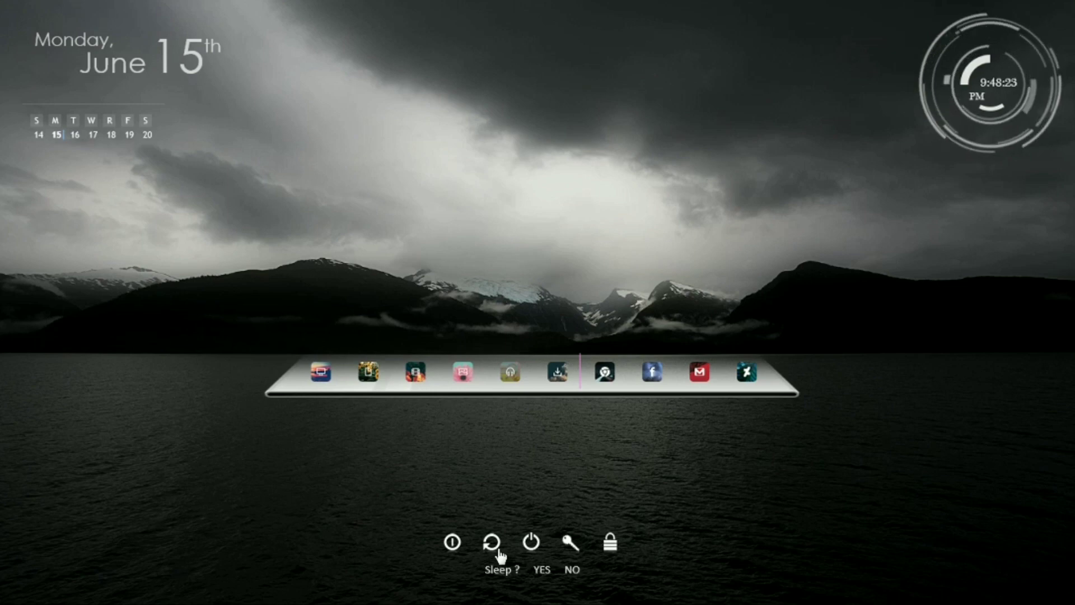
left_click(445, 544)
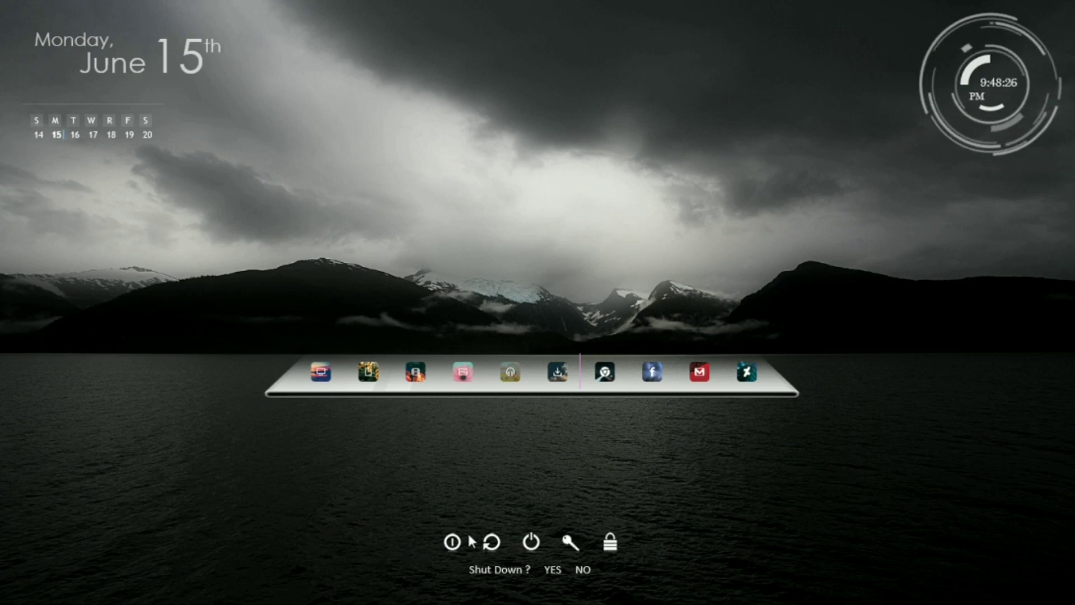
left_click_drag(469, 536, 59, 477)
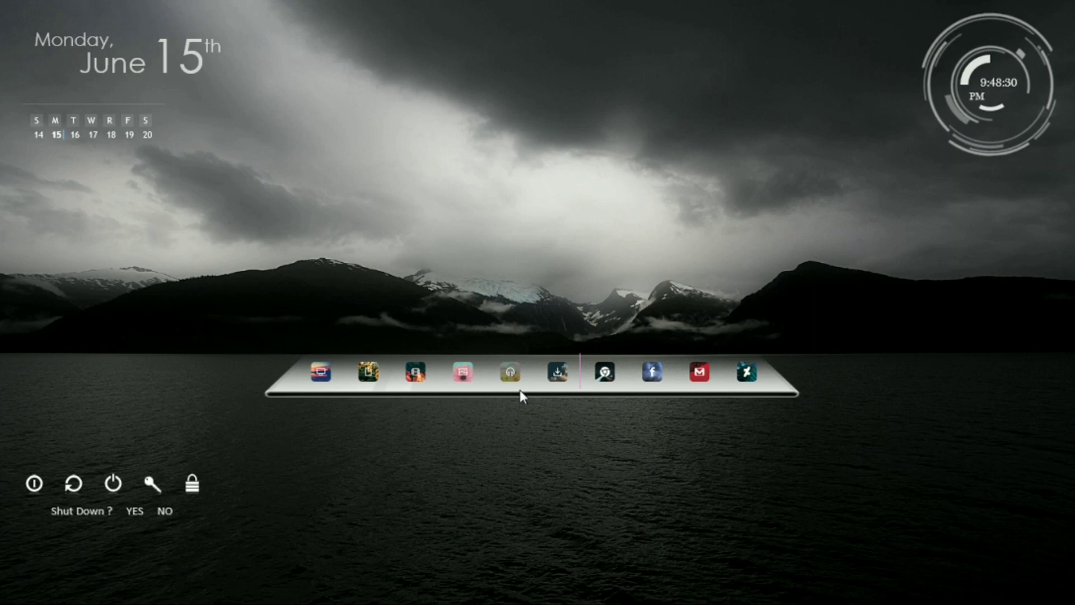
Stack the skins in the desktop's lower centre, with the round clock directly above the lowered dock and the power icons beneath it.
left_click_drag(520, 390, 536, 505)
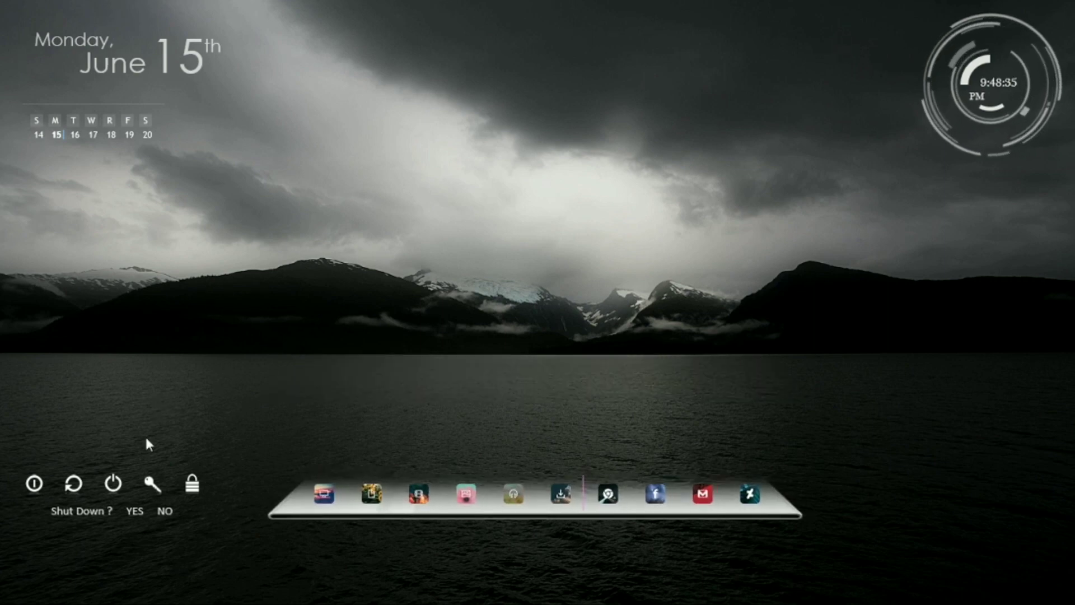
left_click_drag(132, 499, 528, 45)
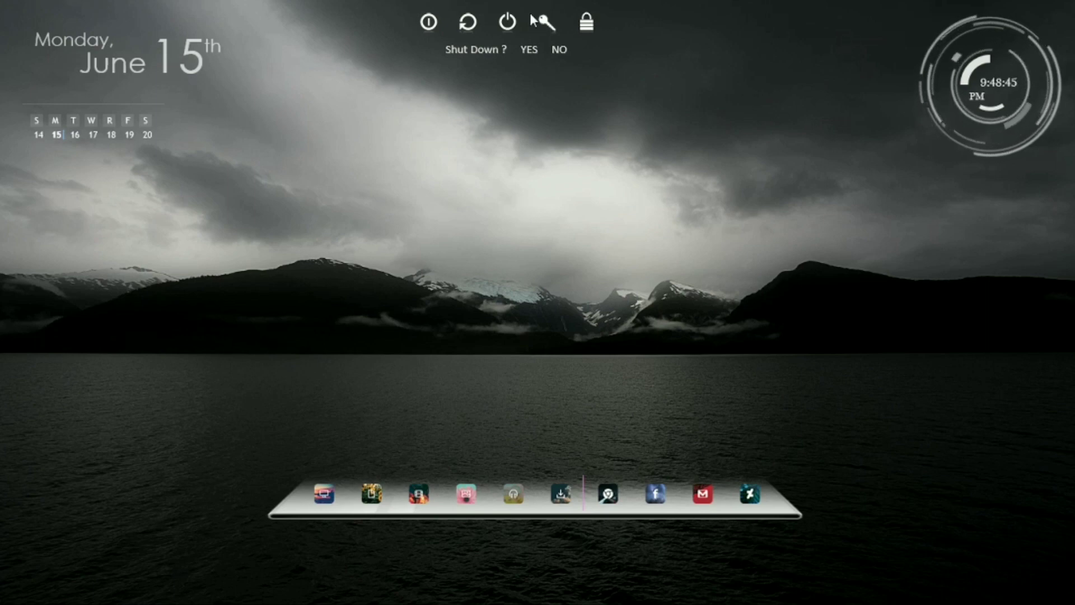
left_click_drag(530, 12, 558, 557)
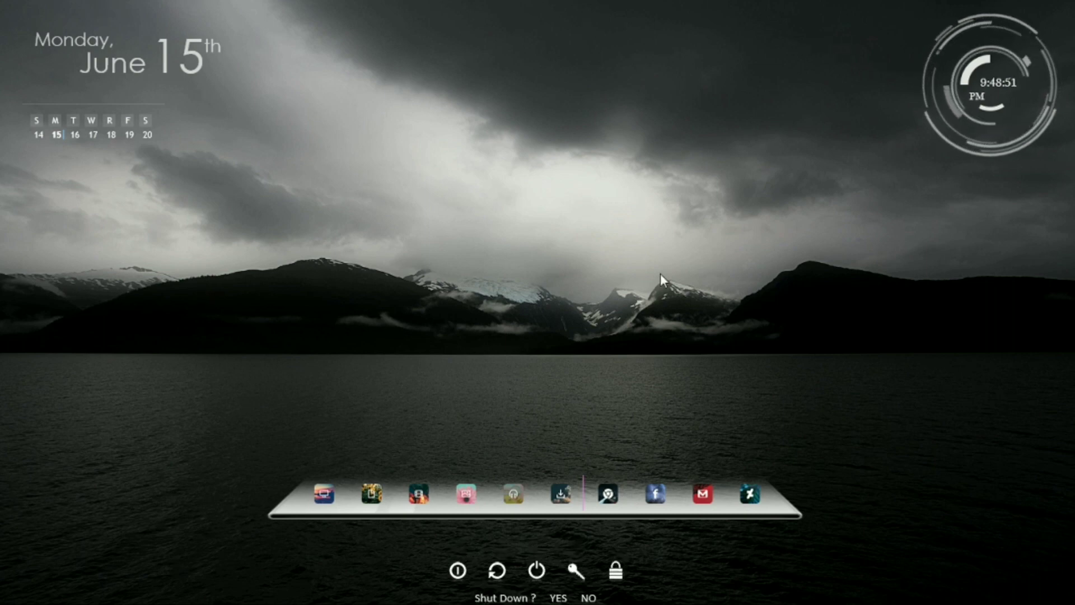
left_click_drag(1009, 76, 513, 392)
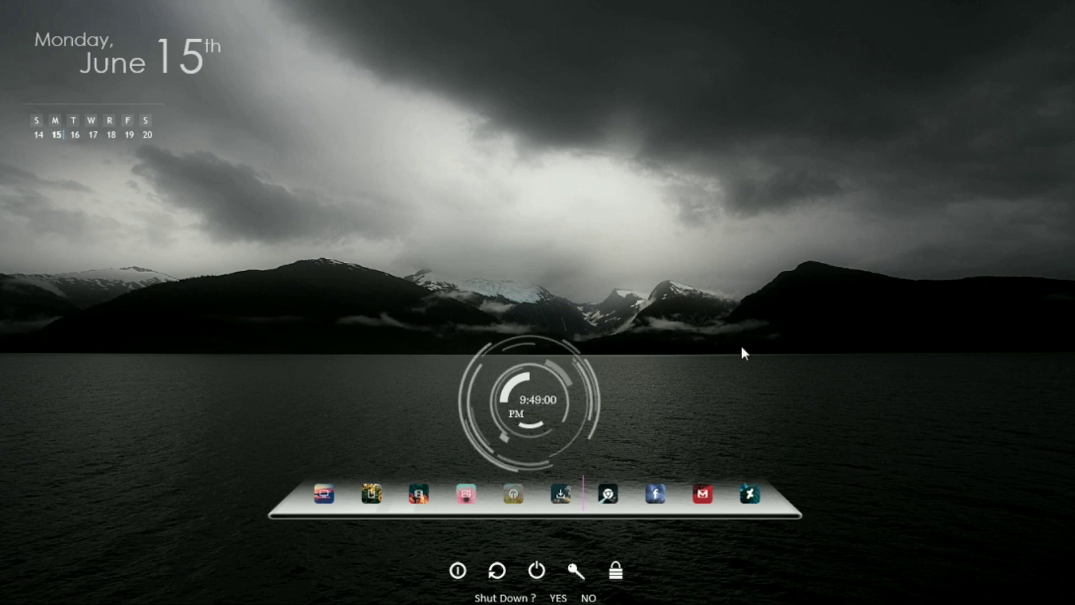
Try the date text at the desktop's top centre with the week calendar just below it.
left_click_drag(126, 75, 541, 13)
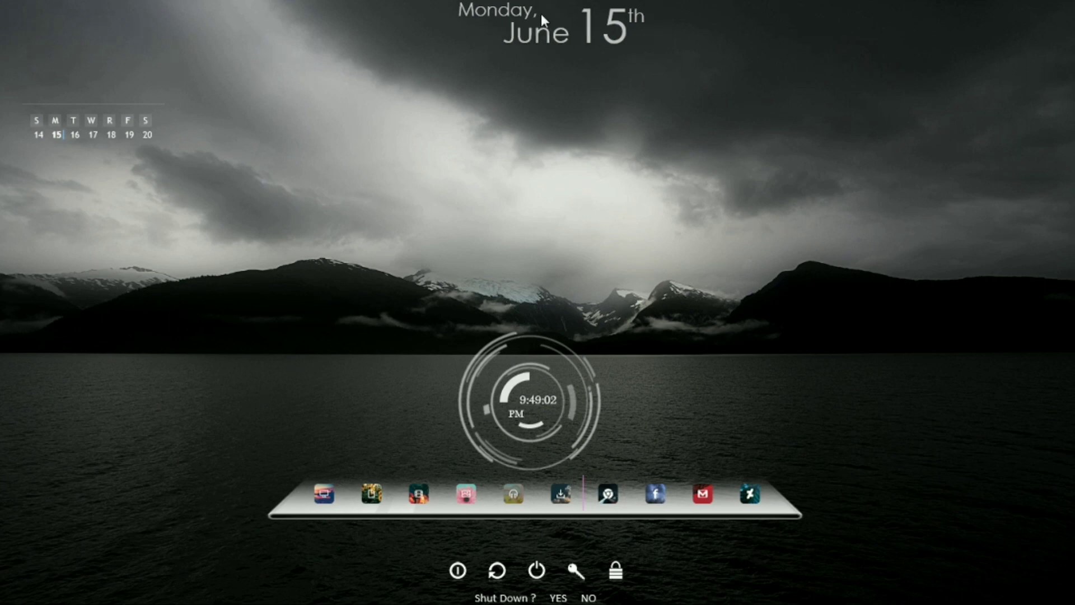
left_click_drag(541, 13, 512, 14)
left_click_drag(122, 117, 543, 98)
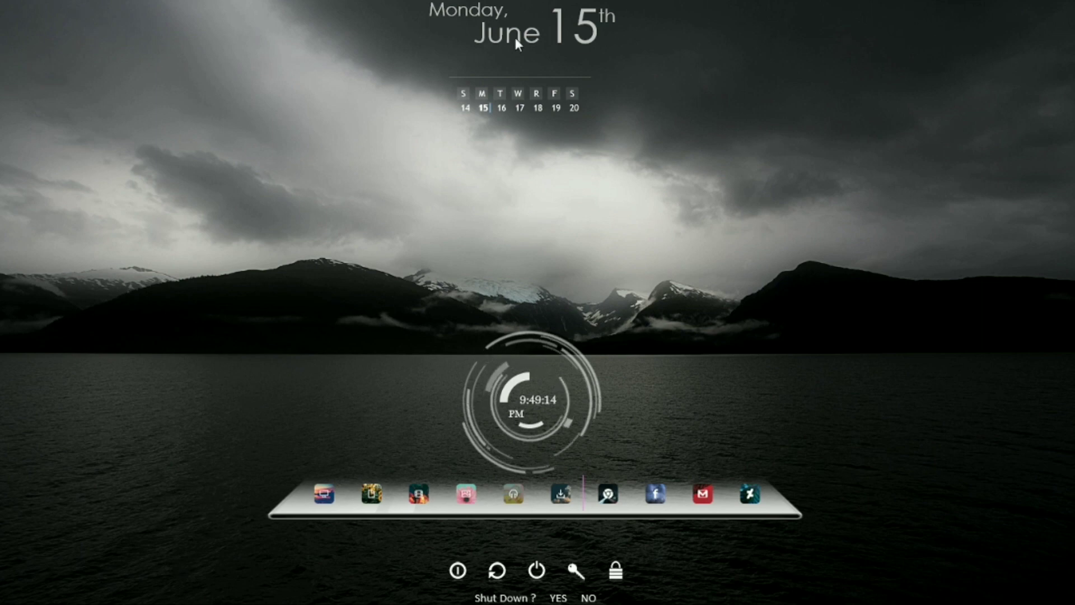
Try the date text and the week calendar on opposite sides of the dock, with the date at the left, level with the dock.
left_click_drag(515, 38, 115, 549)
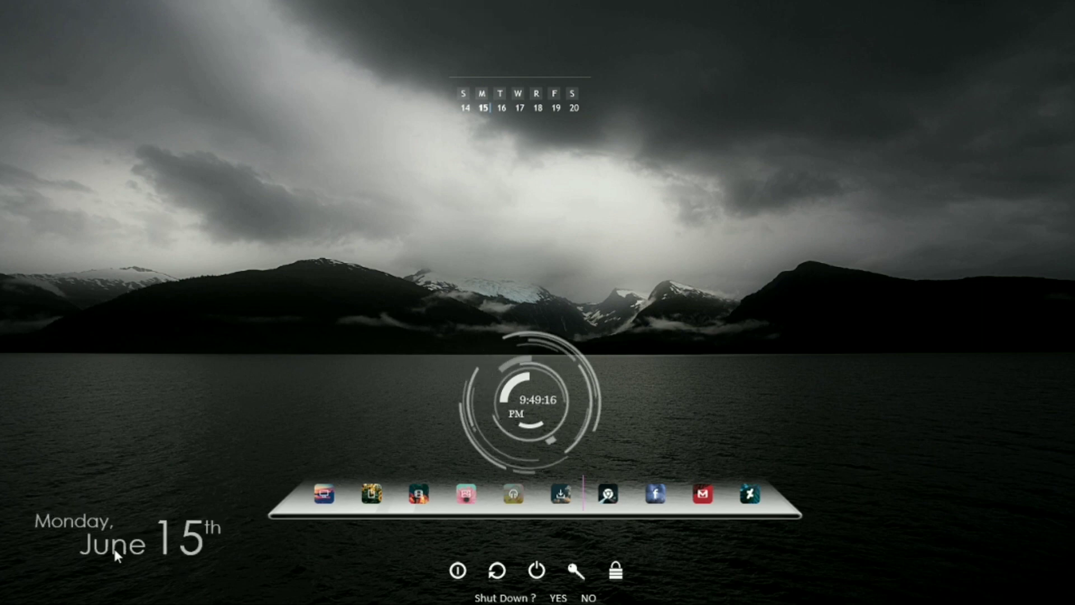
left_click_drag(519, 109, 993, 582)
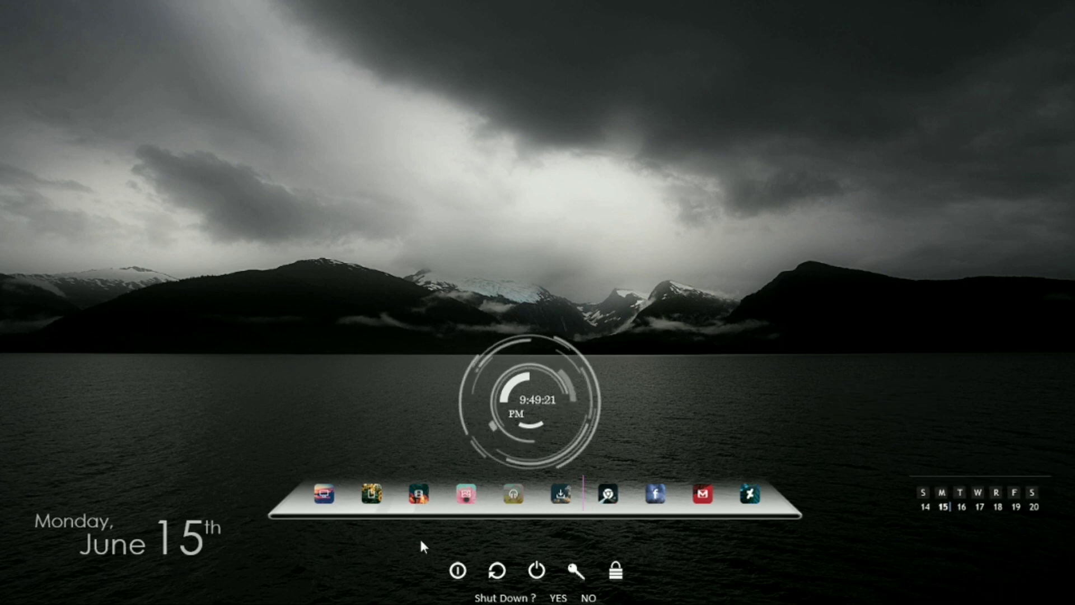
left_click_drag(156, 533, 149, 507)
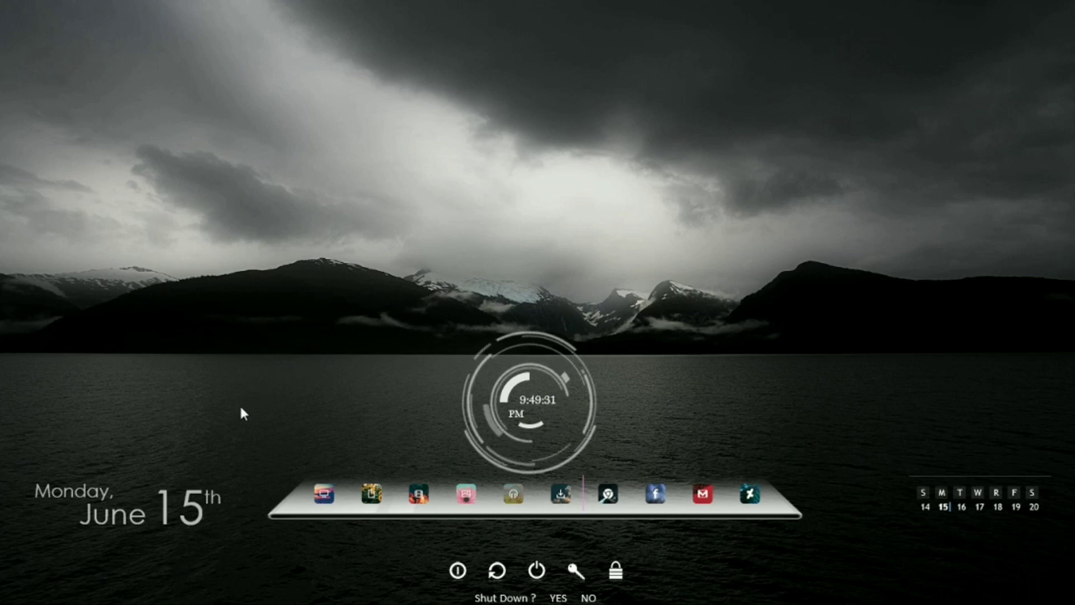
Place the date text in the desktop's upper-left corner and the week calendar in the upper-right corner.
left_click_drag(112, 514, 112, 37)
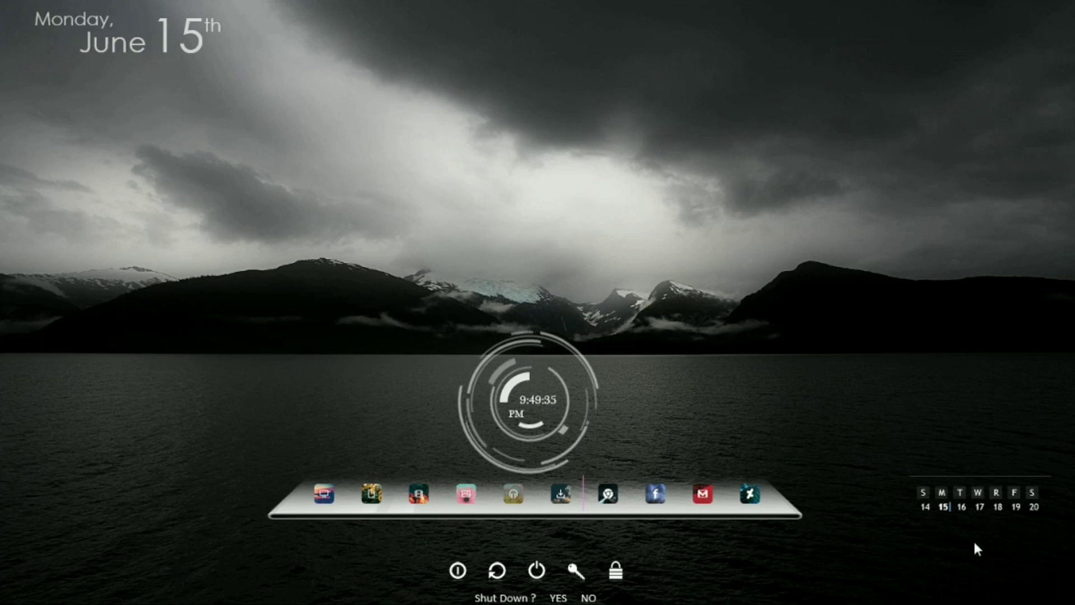
left_click_drag(983, 505, 988, 46)
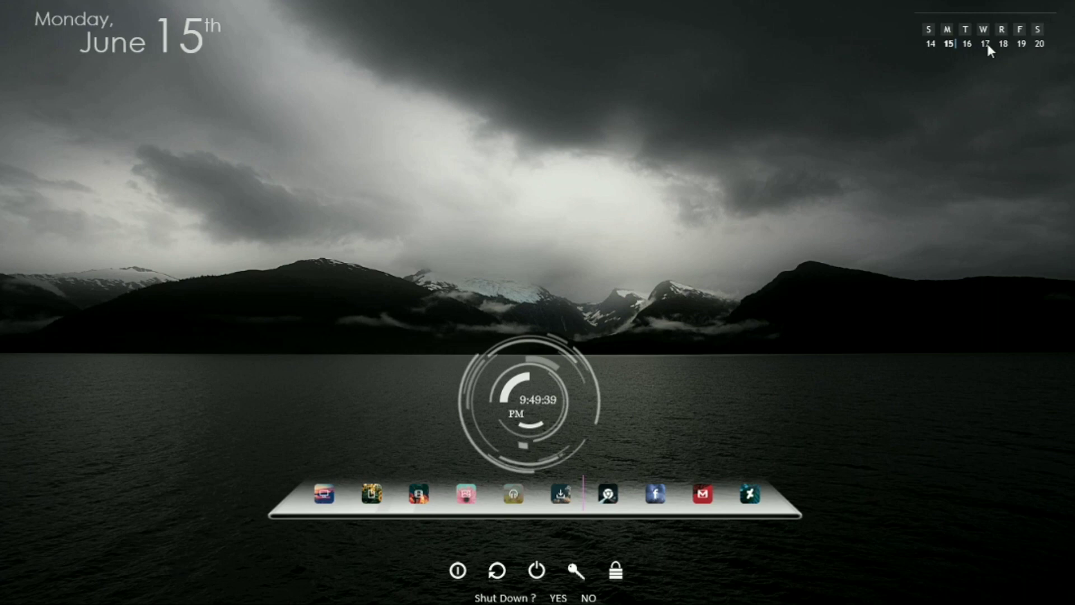